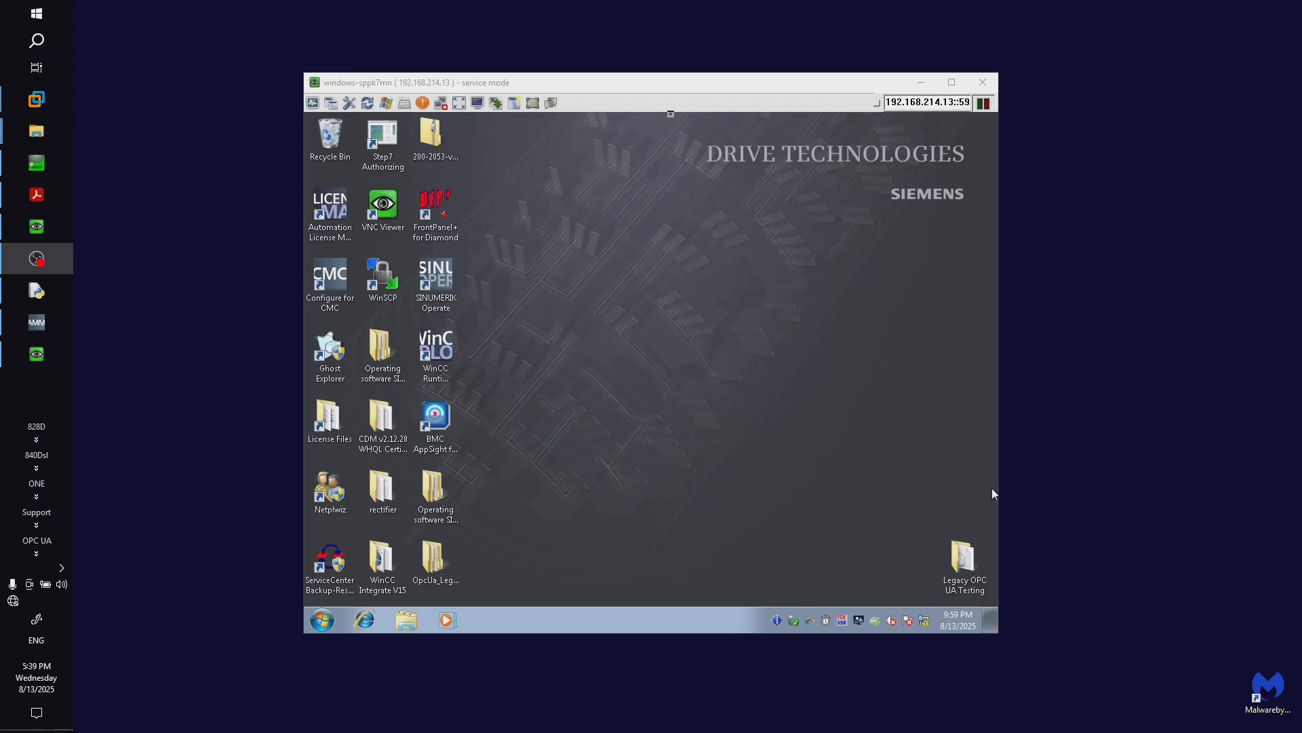
Browse the remote machine's system drive to C:\Program Files (x86)\Siemens\MotionControl\oem\sinumerik\hmi
left_click(647, 84)
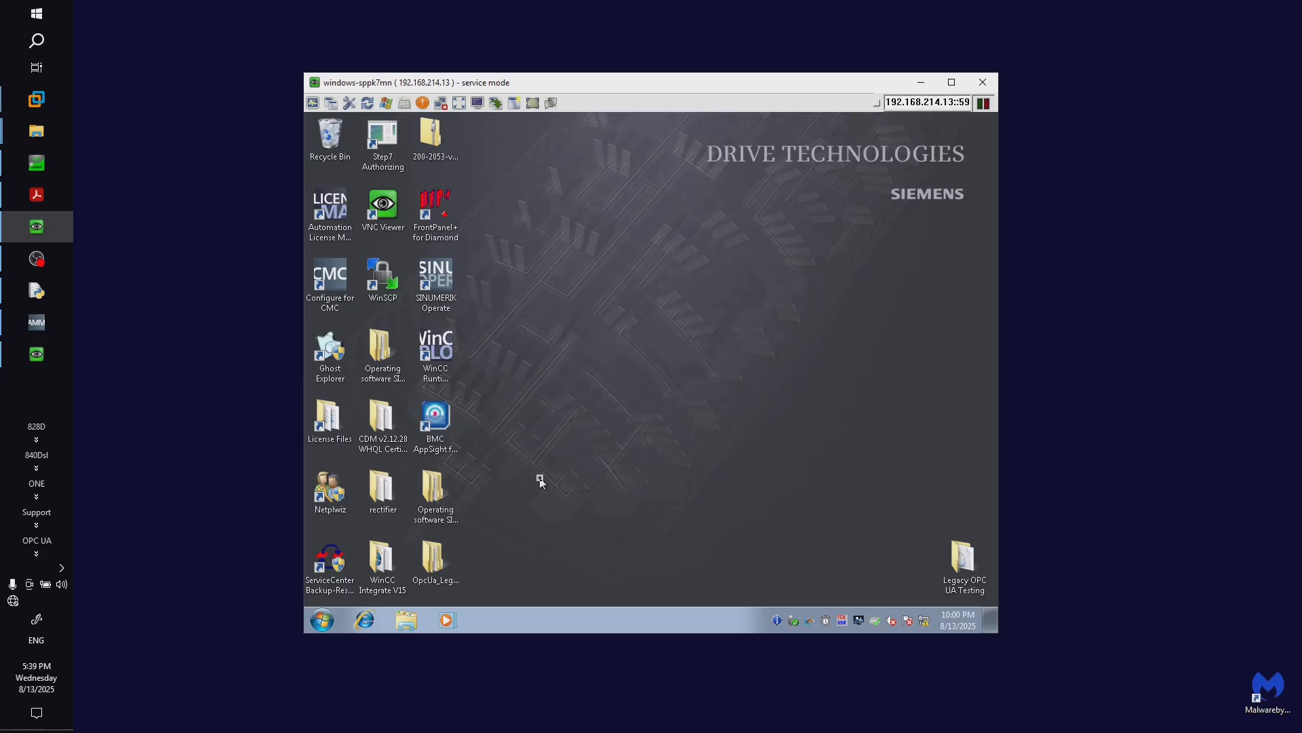
left_click(444, 301)
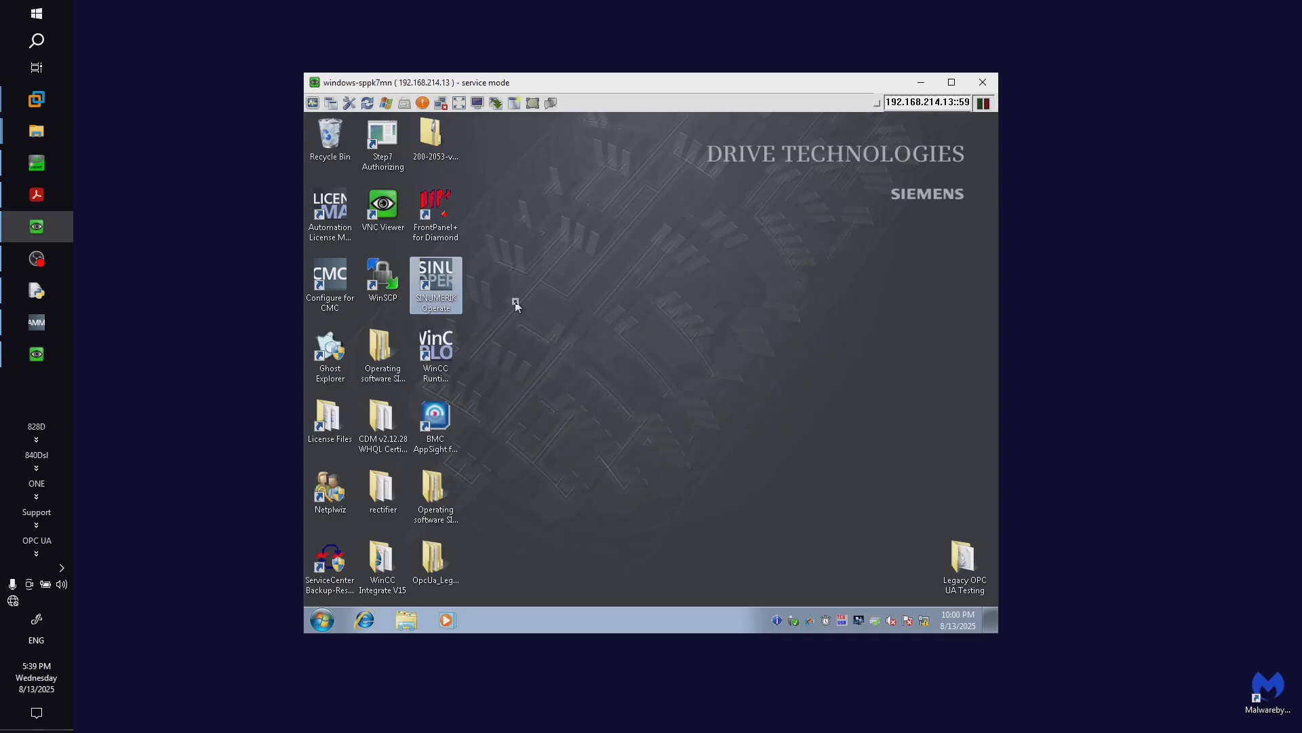
left_click(406, 620)
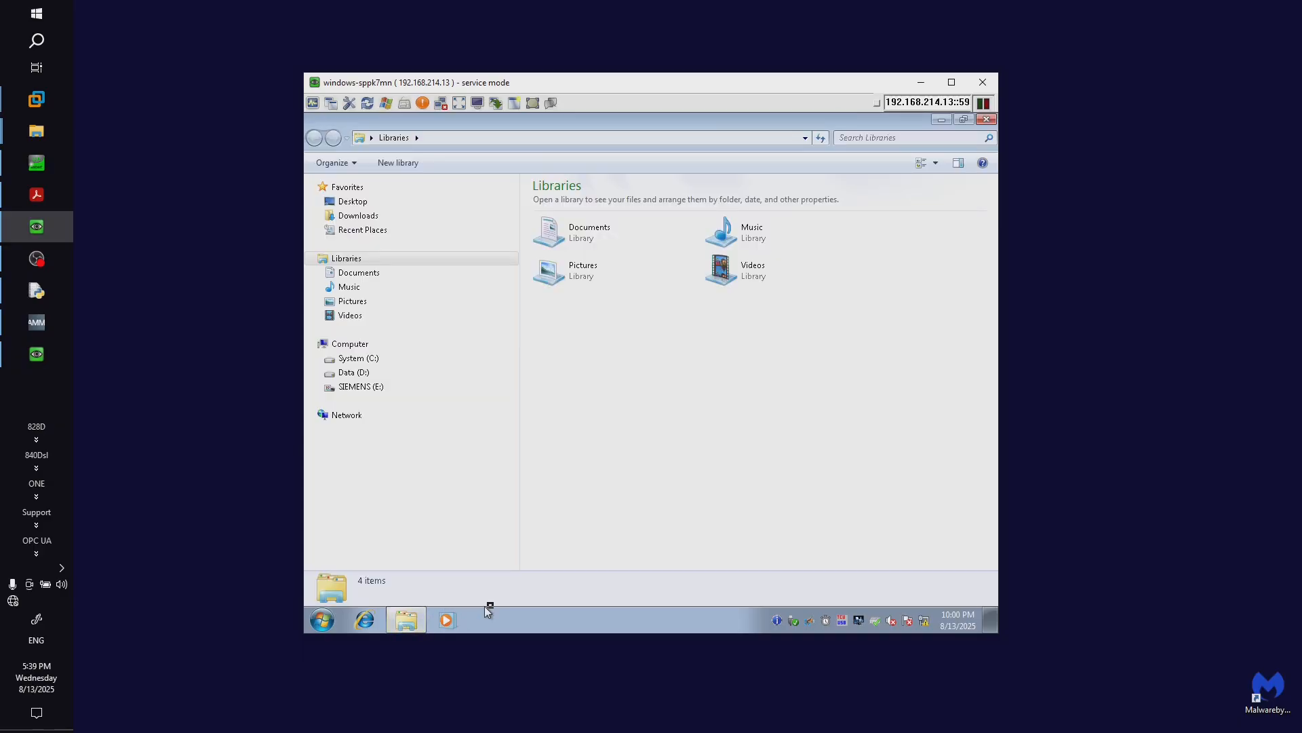
left_click(374, 364)
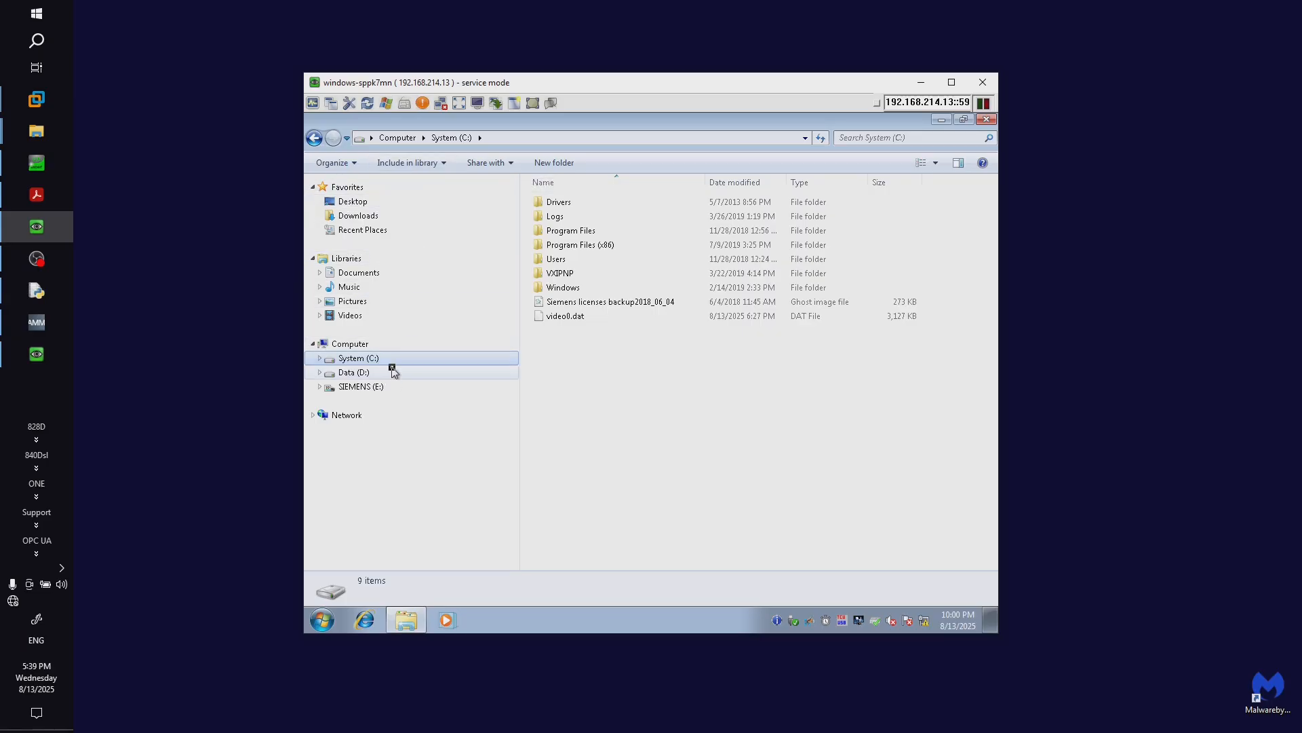
double_click(625, 246)
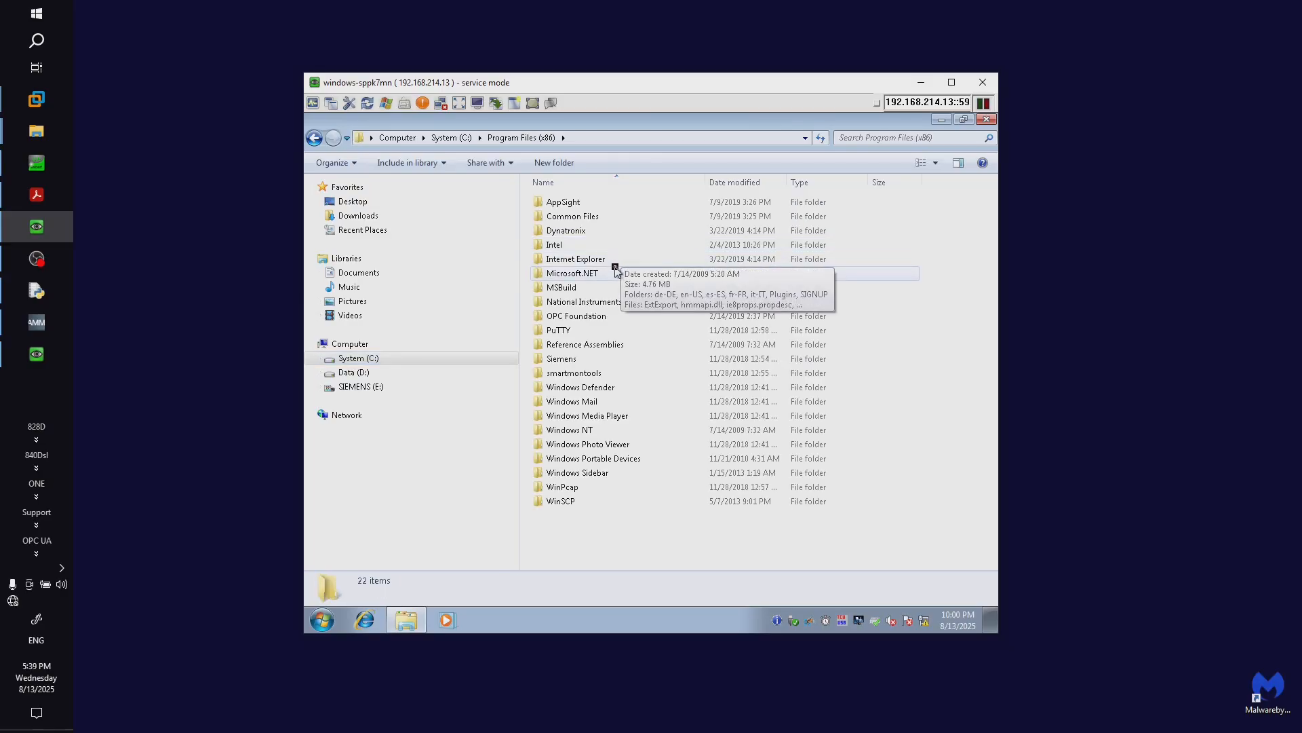
double_click(604, 358)
double_click(638, 232)
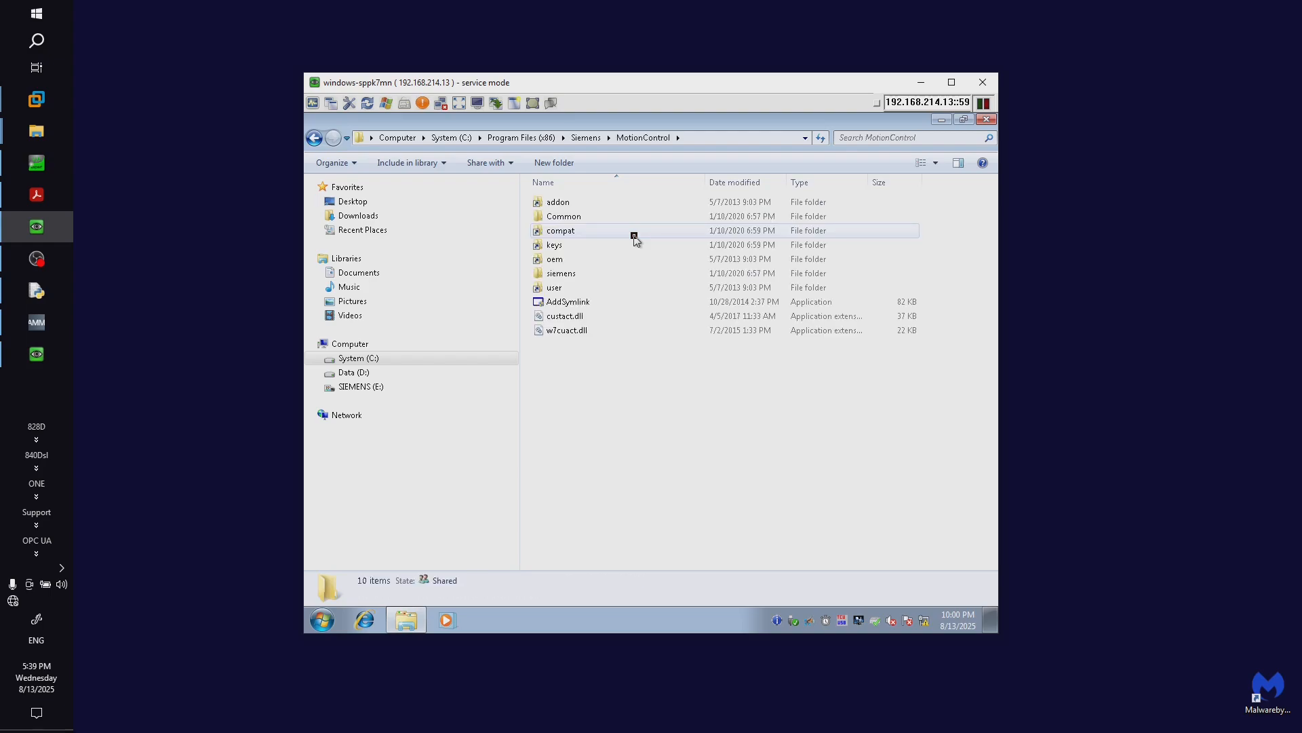
double_click(590, 262)
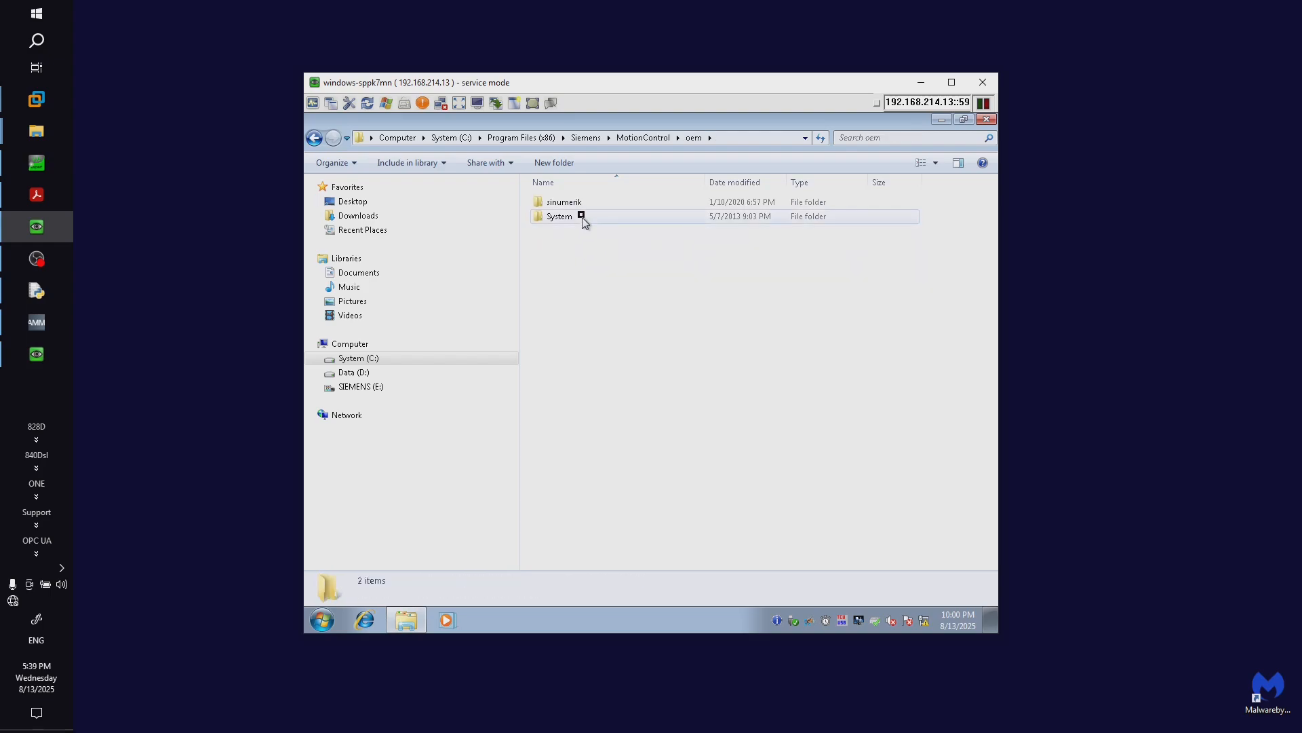
double_click(576, 203)
double_click(587, 217)
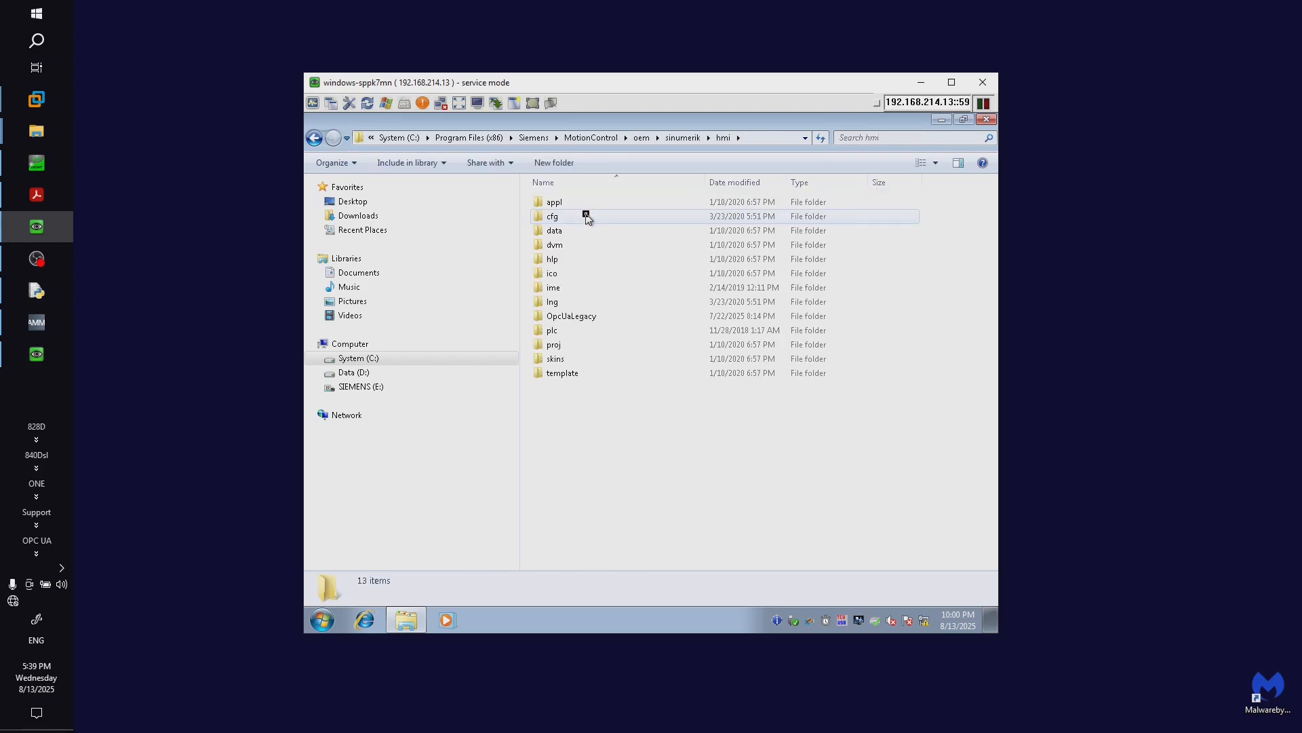
Open the NodeTreeConfig file from the OpcUaLegacy\appl folder and maximize its Notepad window
left_click(637, 323)
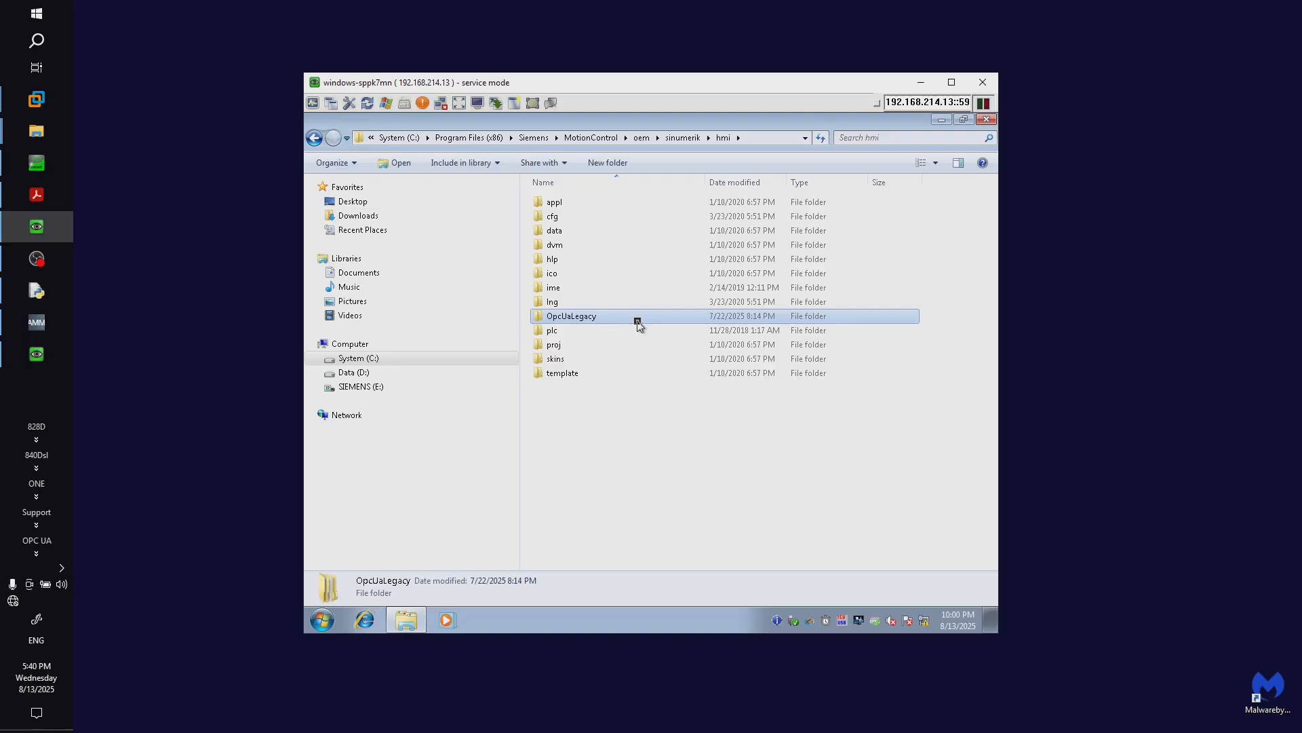
double_click(639, 319)
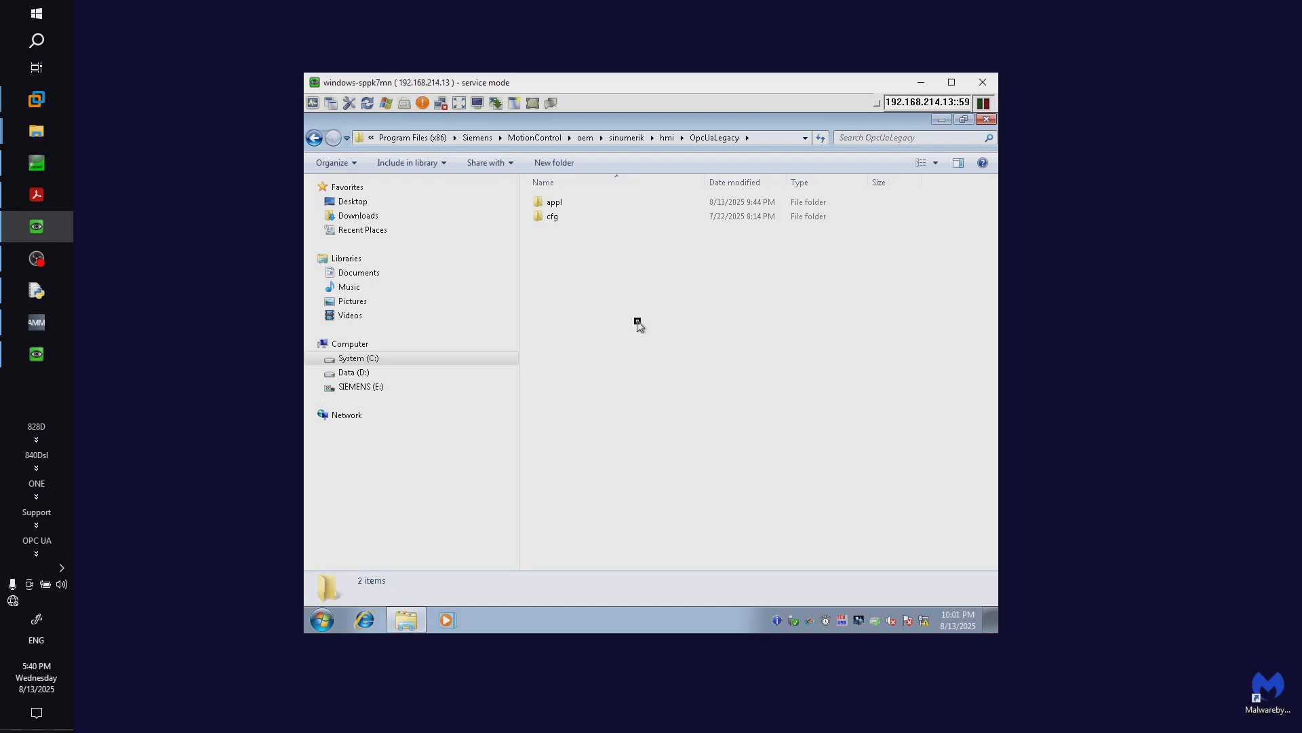
double_click(589, 203)
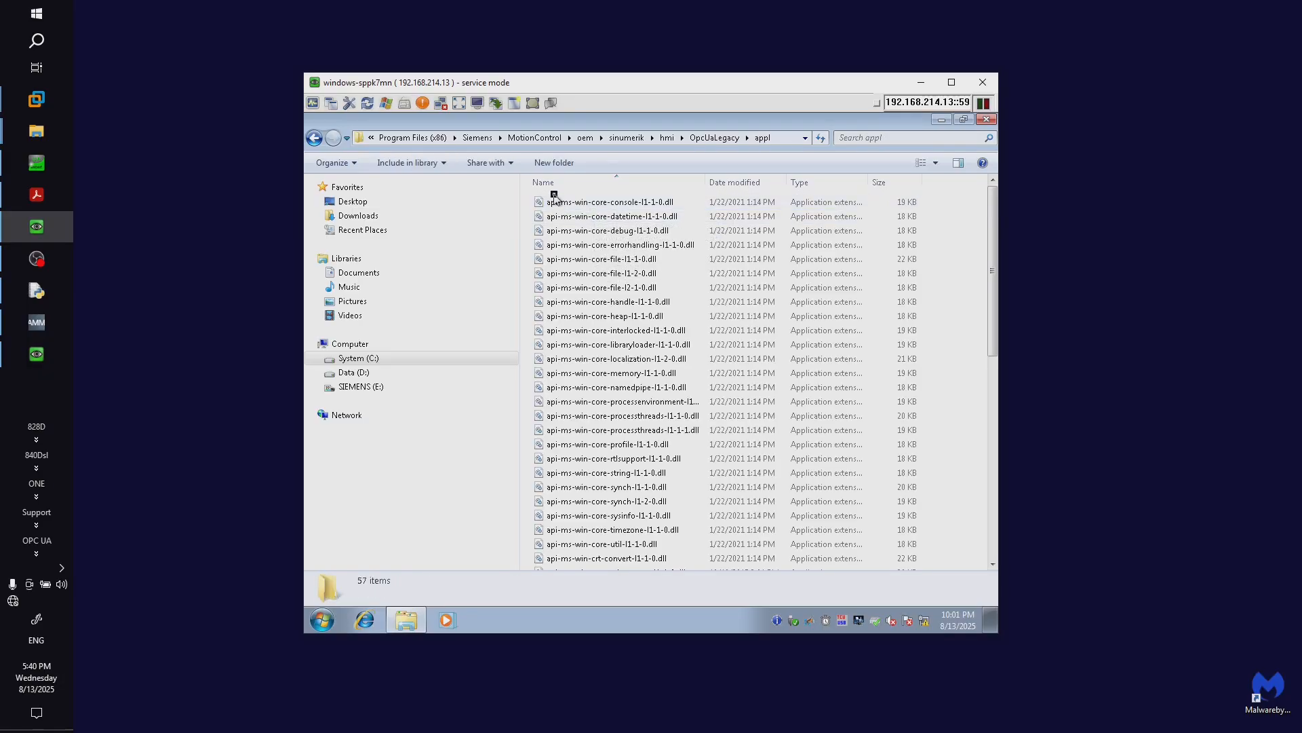
scroll(662, 332, "down", 10)
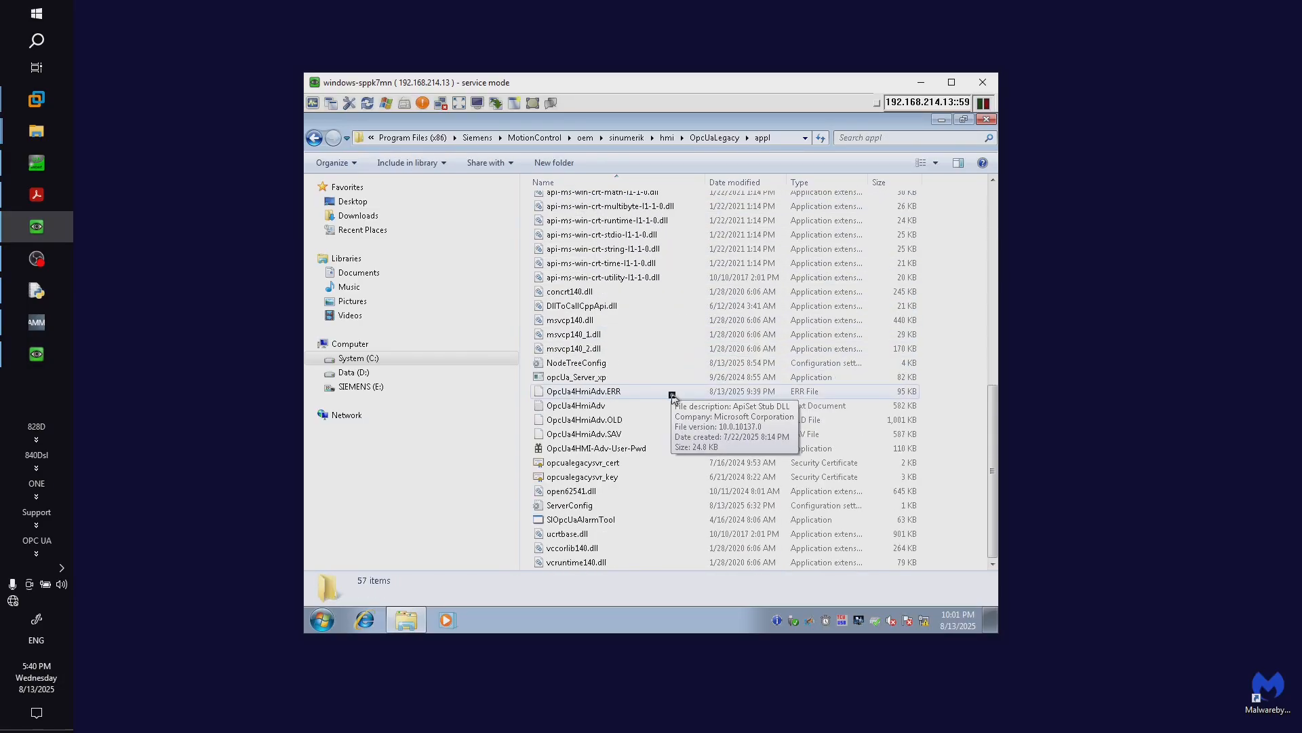
left_click(628, 365)
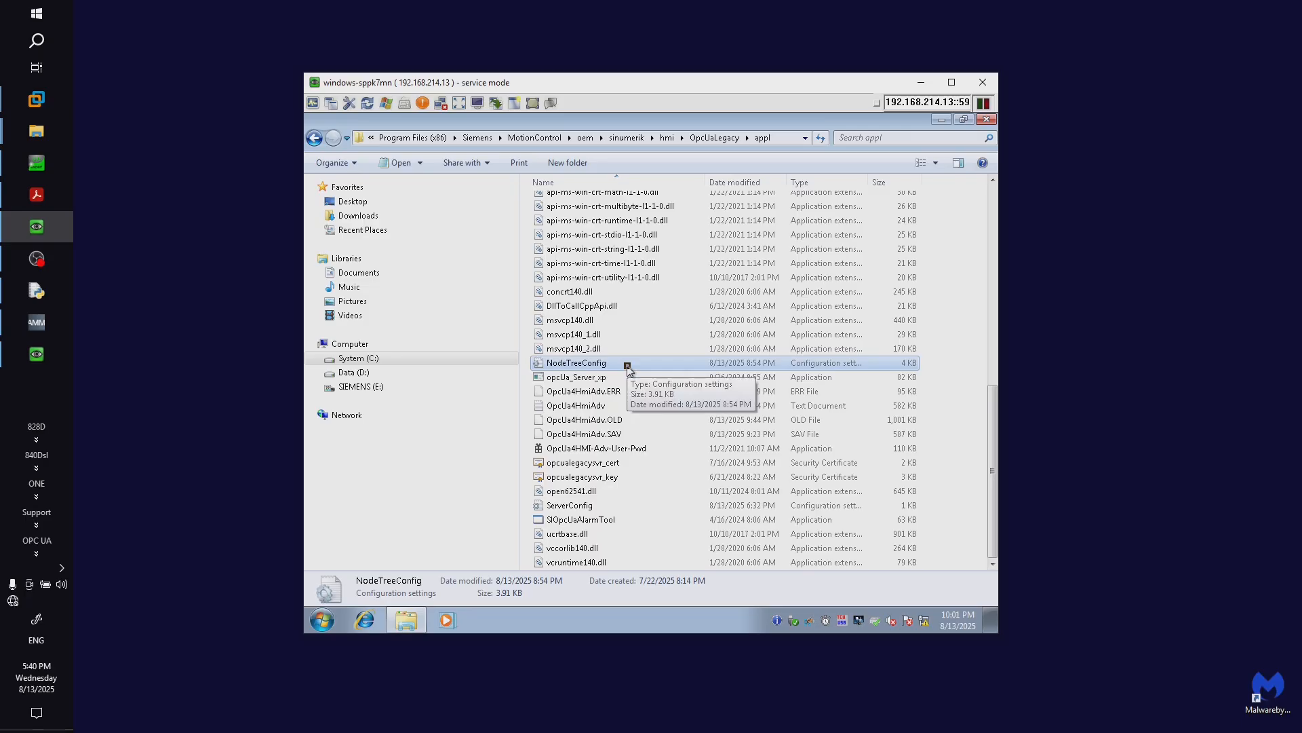
double_click(628, 366)
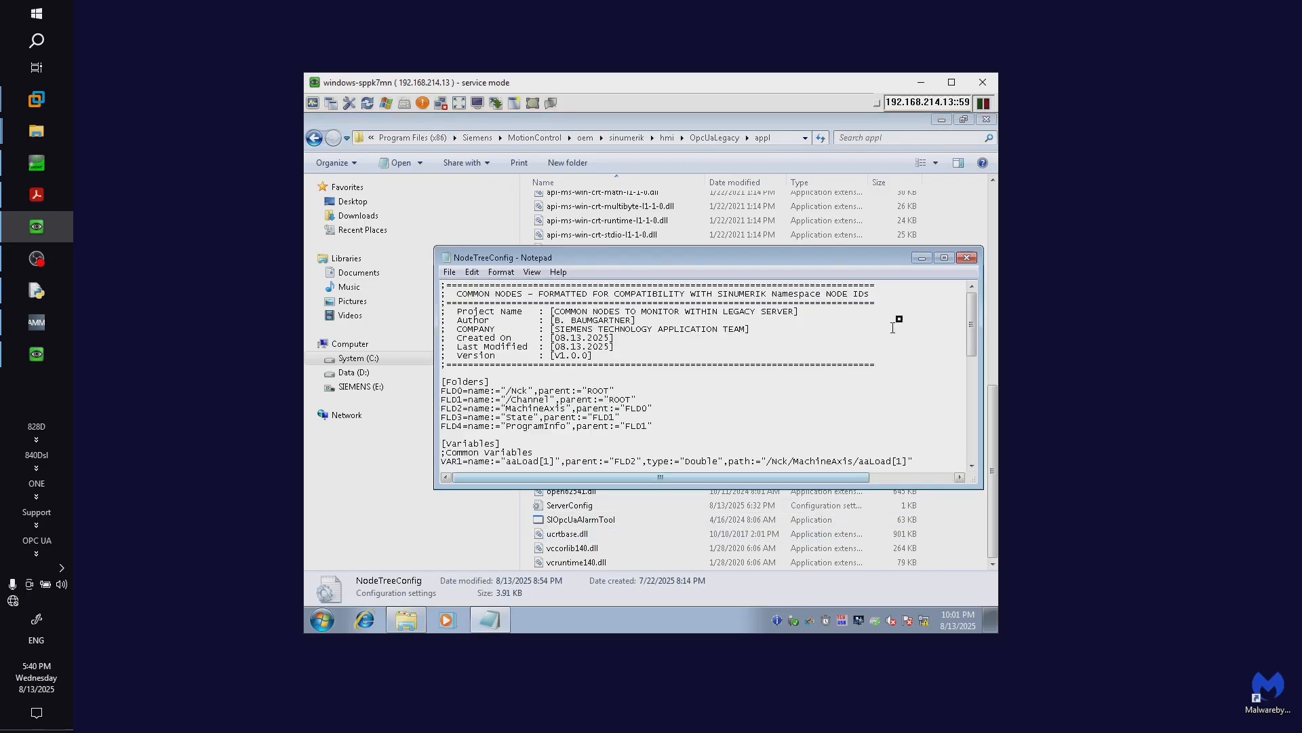
left_click(944, 258)
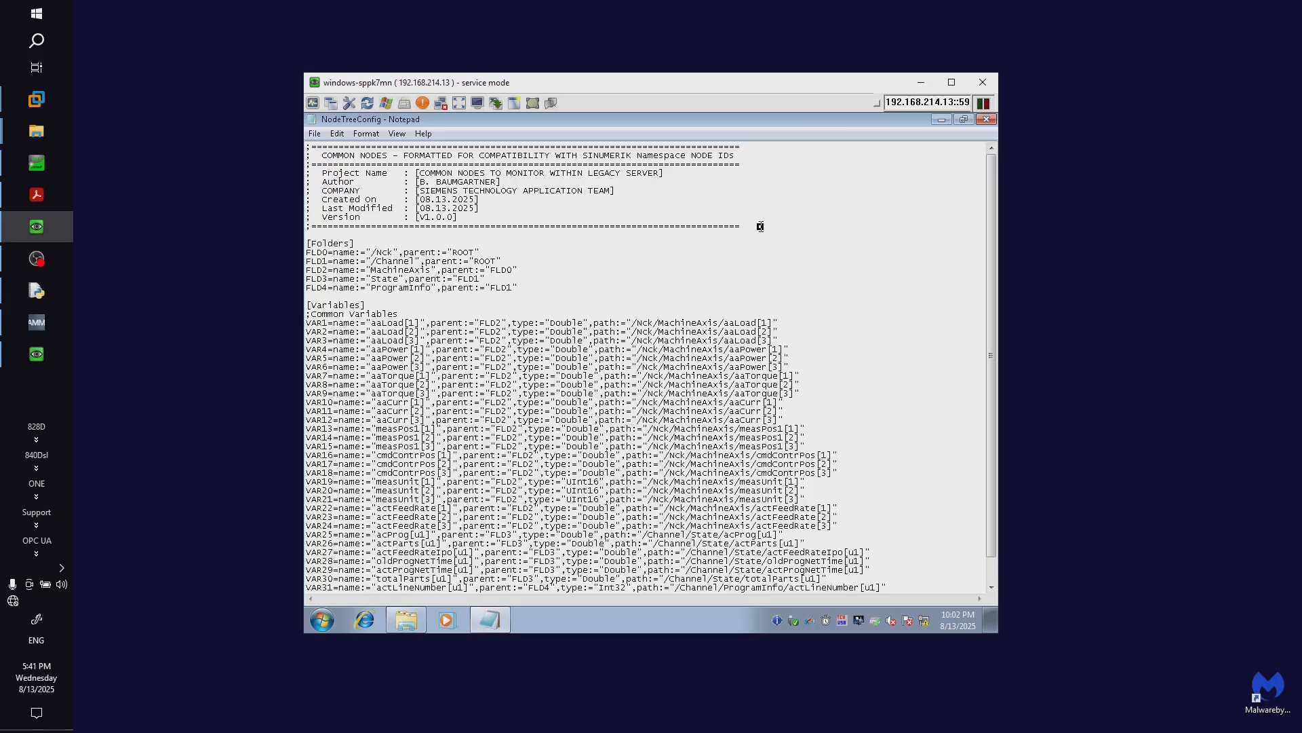
Examine the [Folders] and [Variables] sections of NodeTreeConfig, including the /Nck, /Channel and ProgramInfo folder entries
scroll(761, 236, "down", 1)
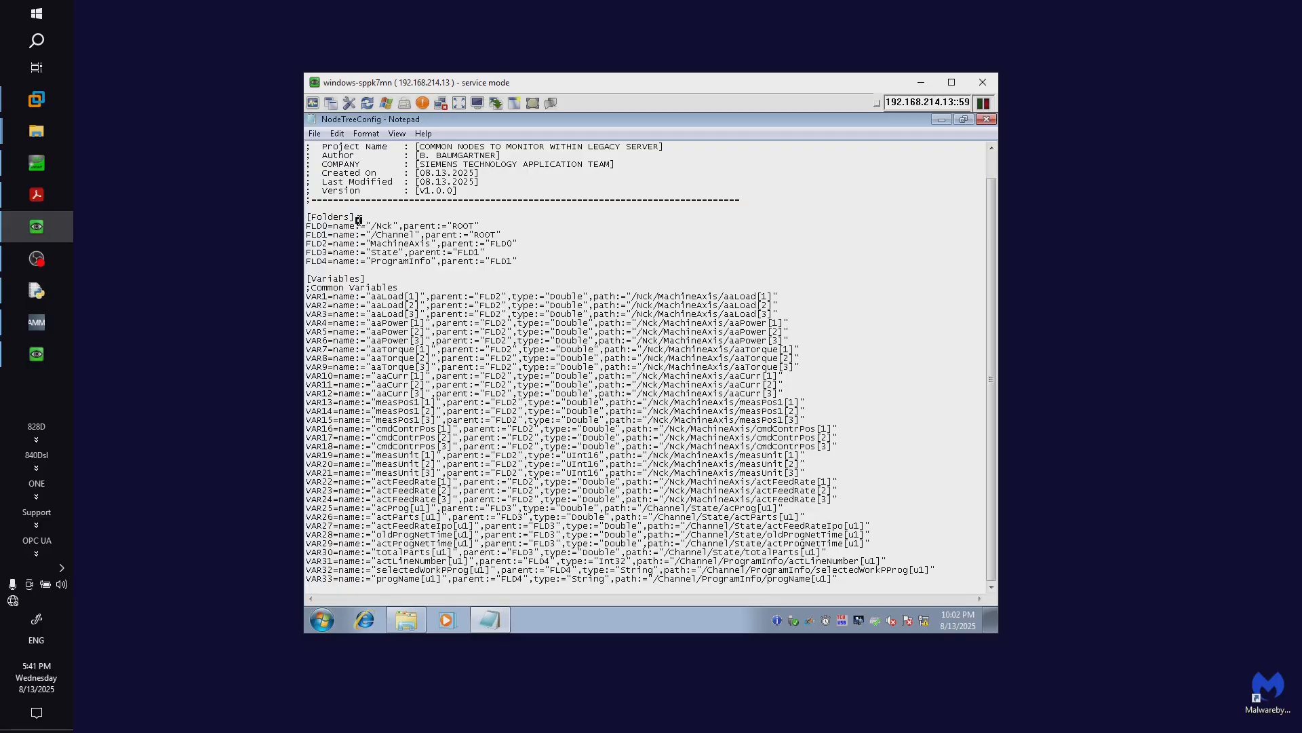
left_click_drag(355, 217, 305, 219)
left_click(306, 227)
left_click_drag(366, 279, 302, 279)
left_click(306, 288)
left_click_drag(371, 224, 410, 235)
left_click(371, 253)
left_click_drag(371, 261, 426, 261)
Switch to UaExpert and show the contents of the Channel folder under Sinumerik in the address space
left_click(52, 174)
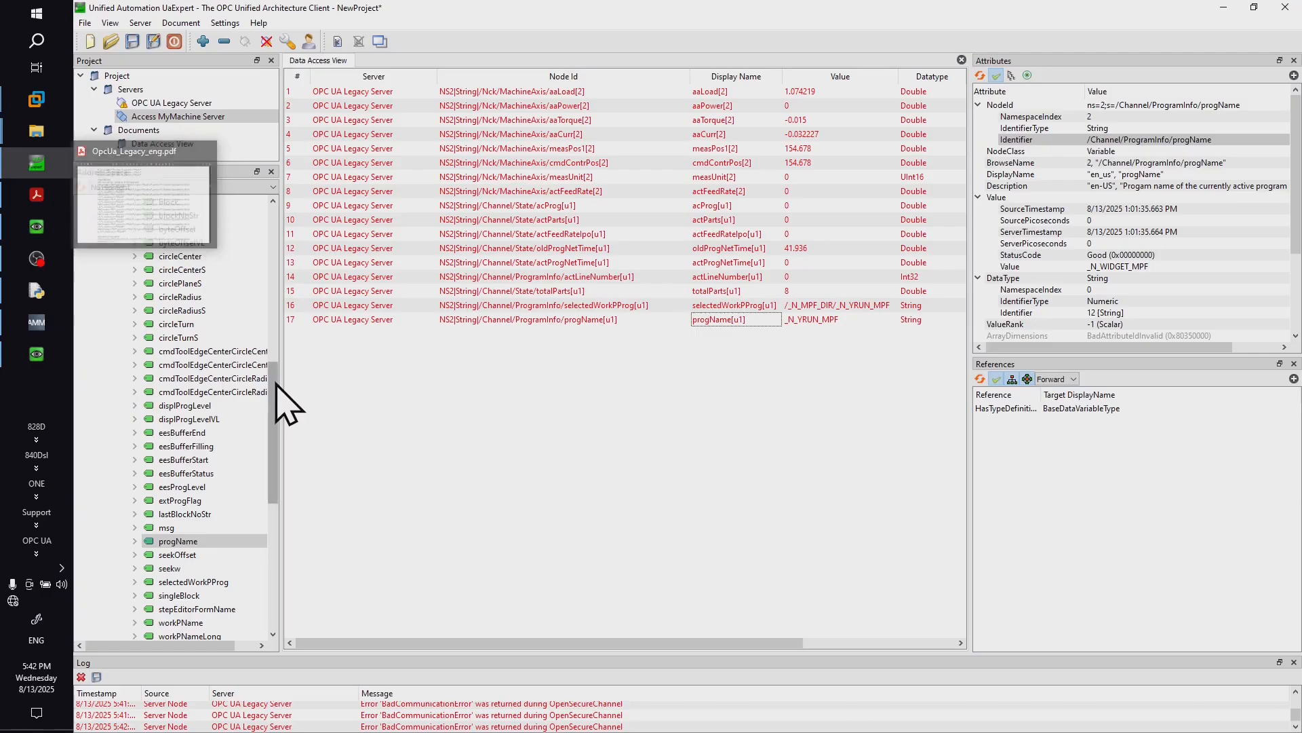
left_click_drag(276, 384, 275, 229)
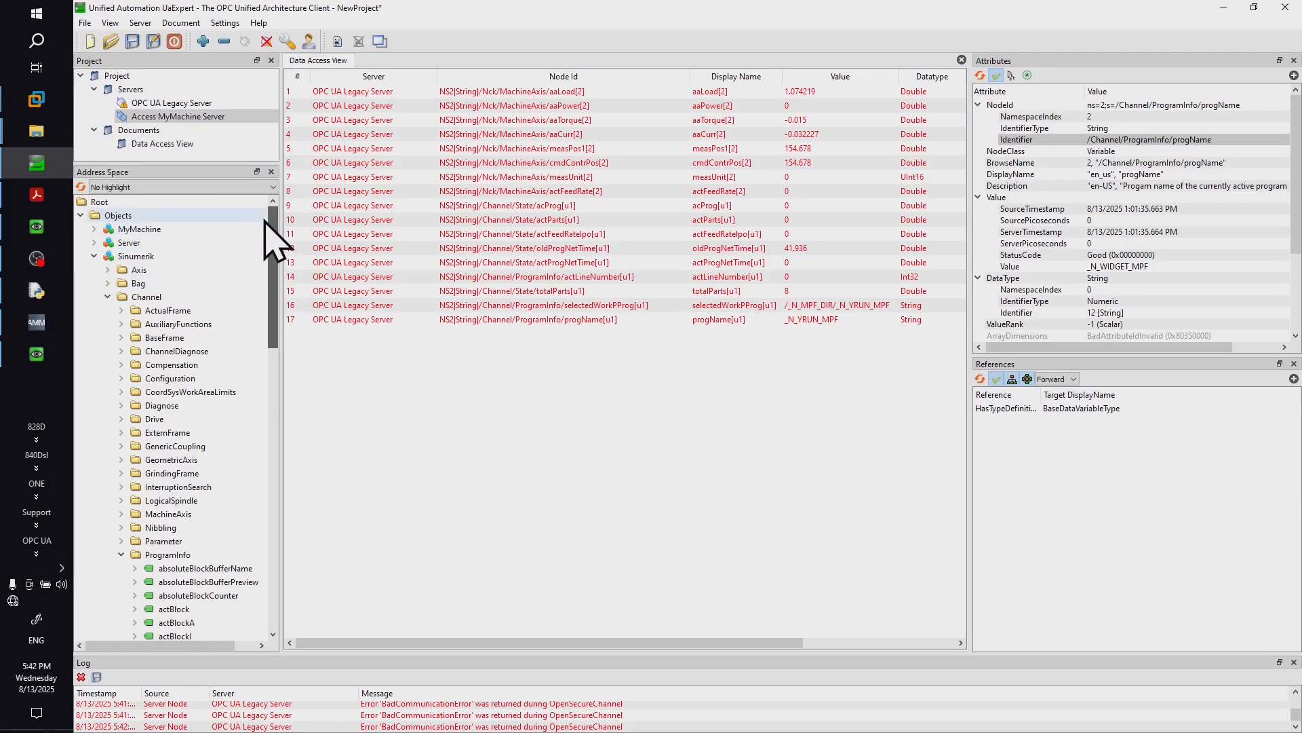
left_click(108, 296)
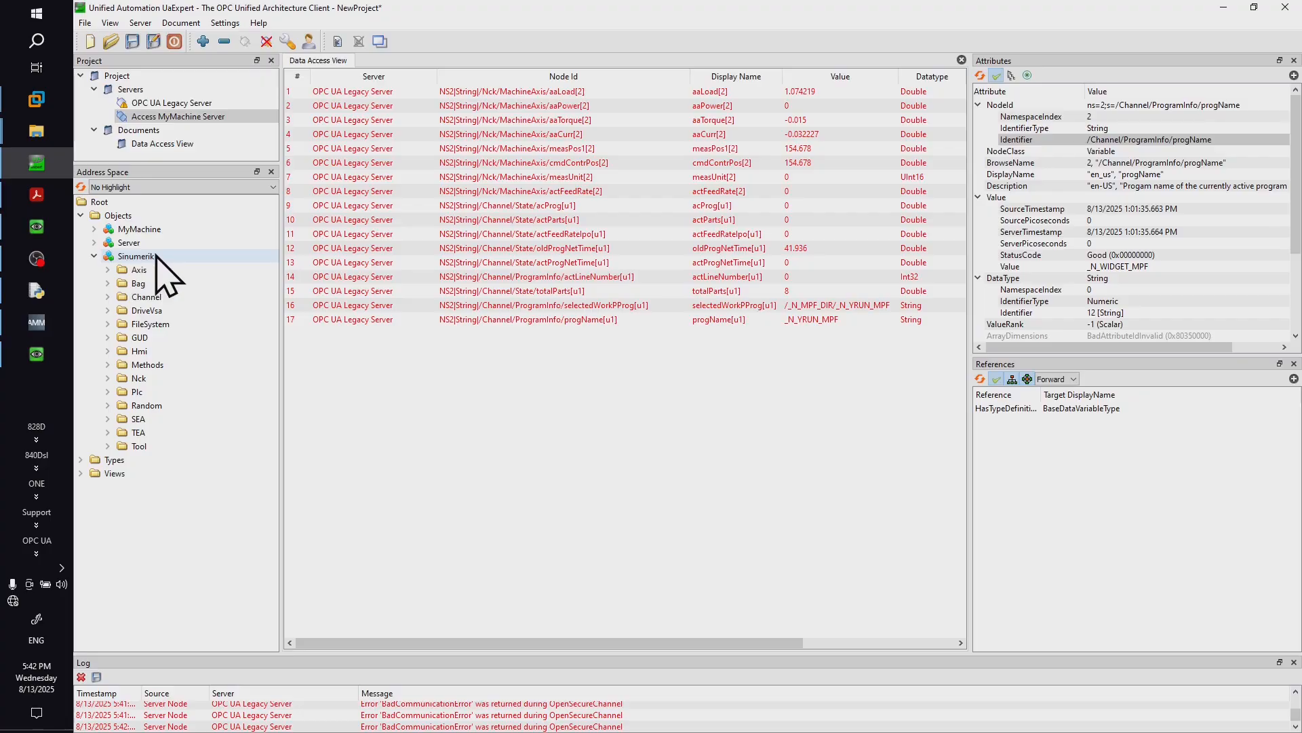
left_click(139, 297)
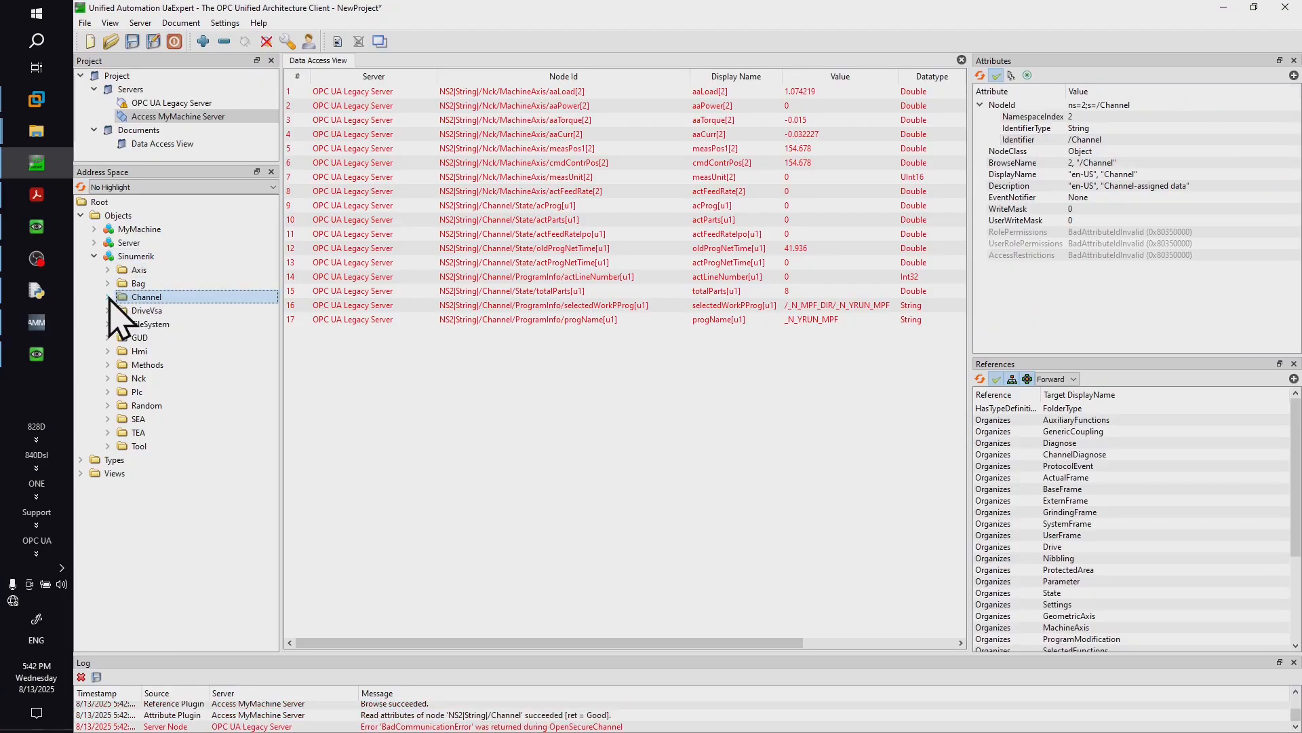
left_click(108, 296)
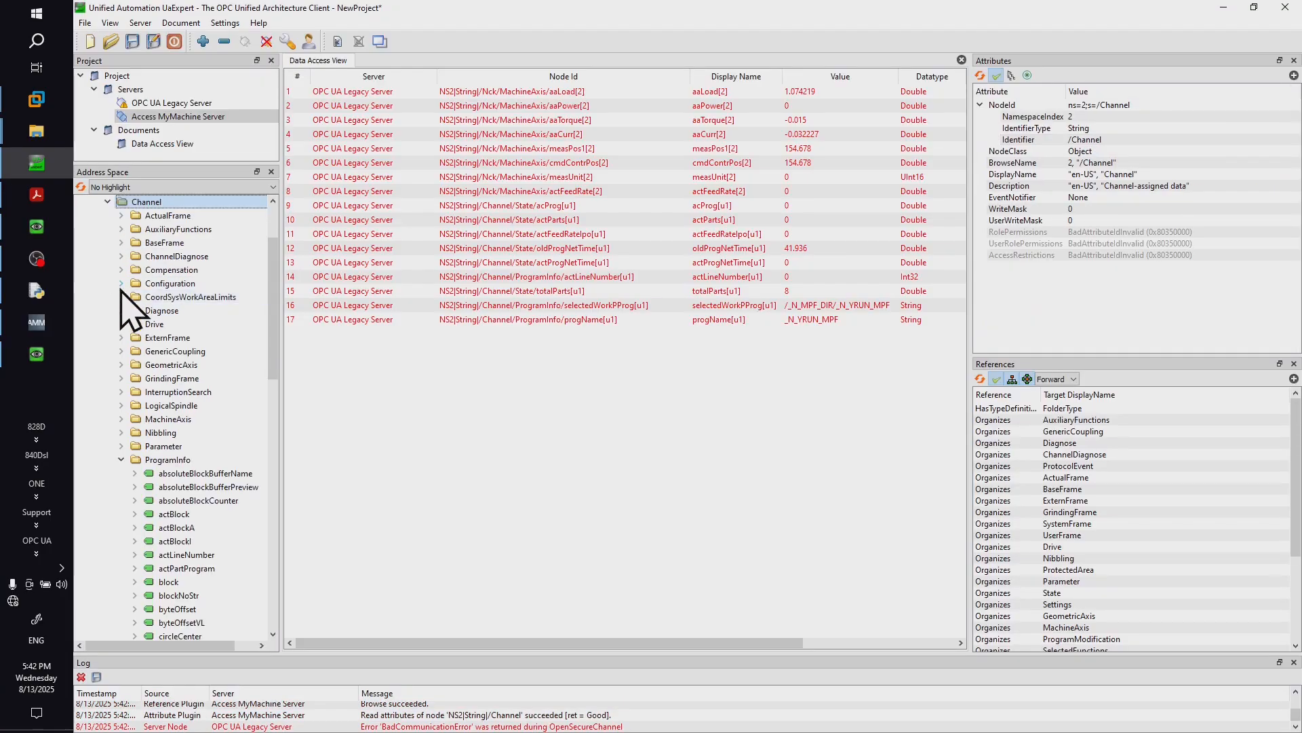
Select the progName node in the ProgramInfo folder and check its Identifier attribute
left_click(179, 462)
scroll(179, 393, "down", 5)
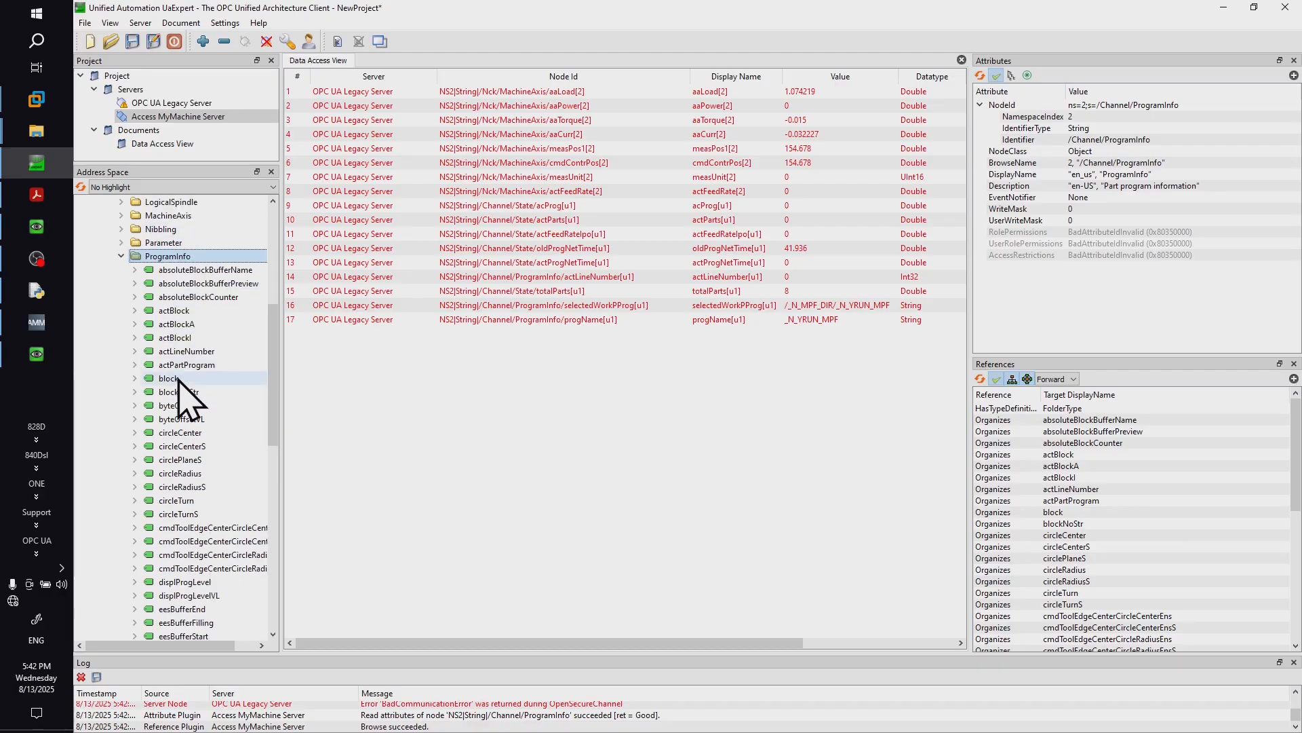
scroll(183, 407, "down", 7)
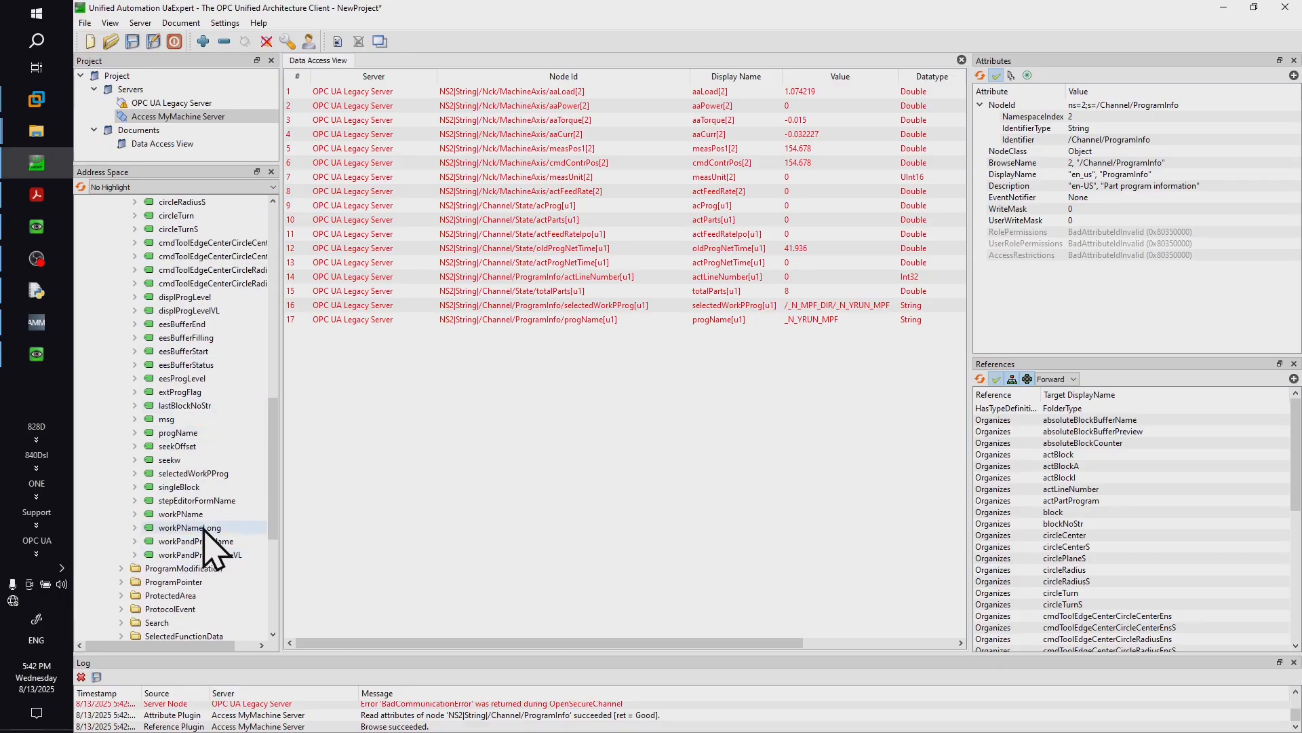
left_click(188, 434)
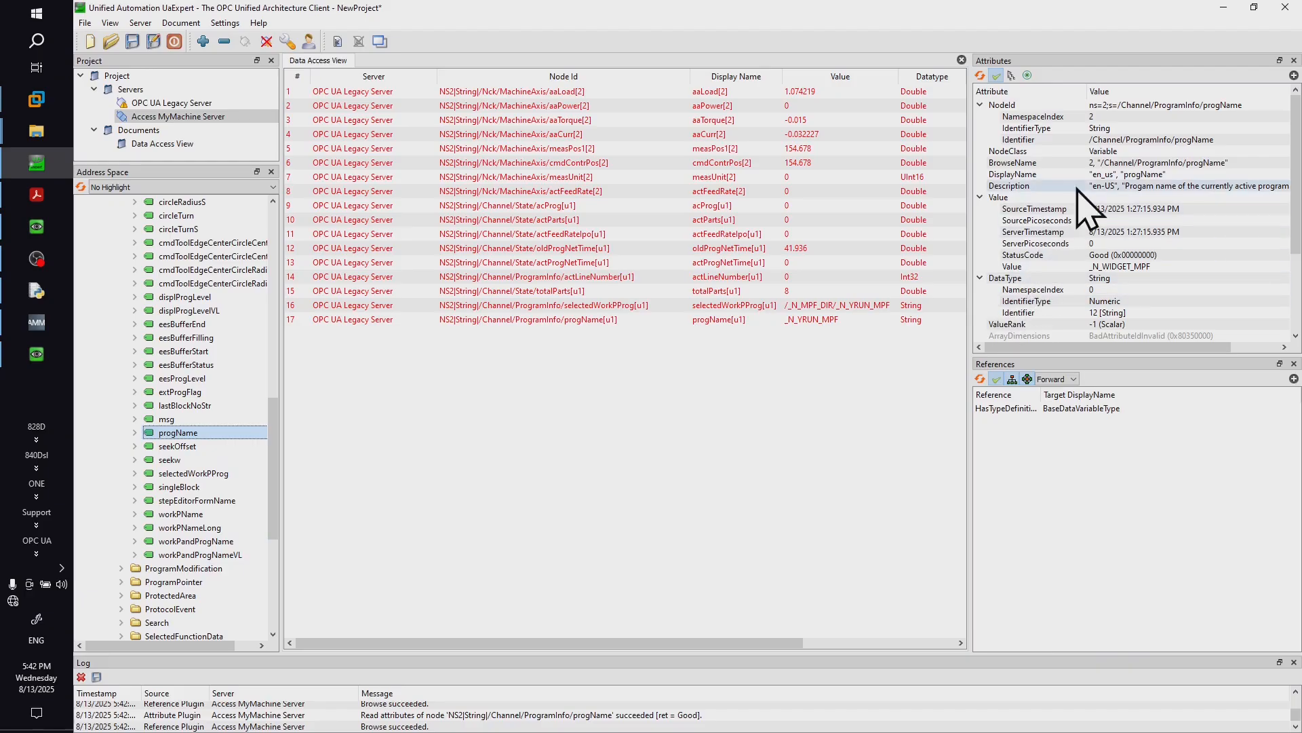
left_click(1156, 140)
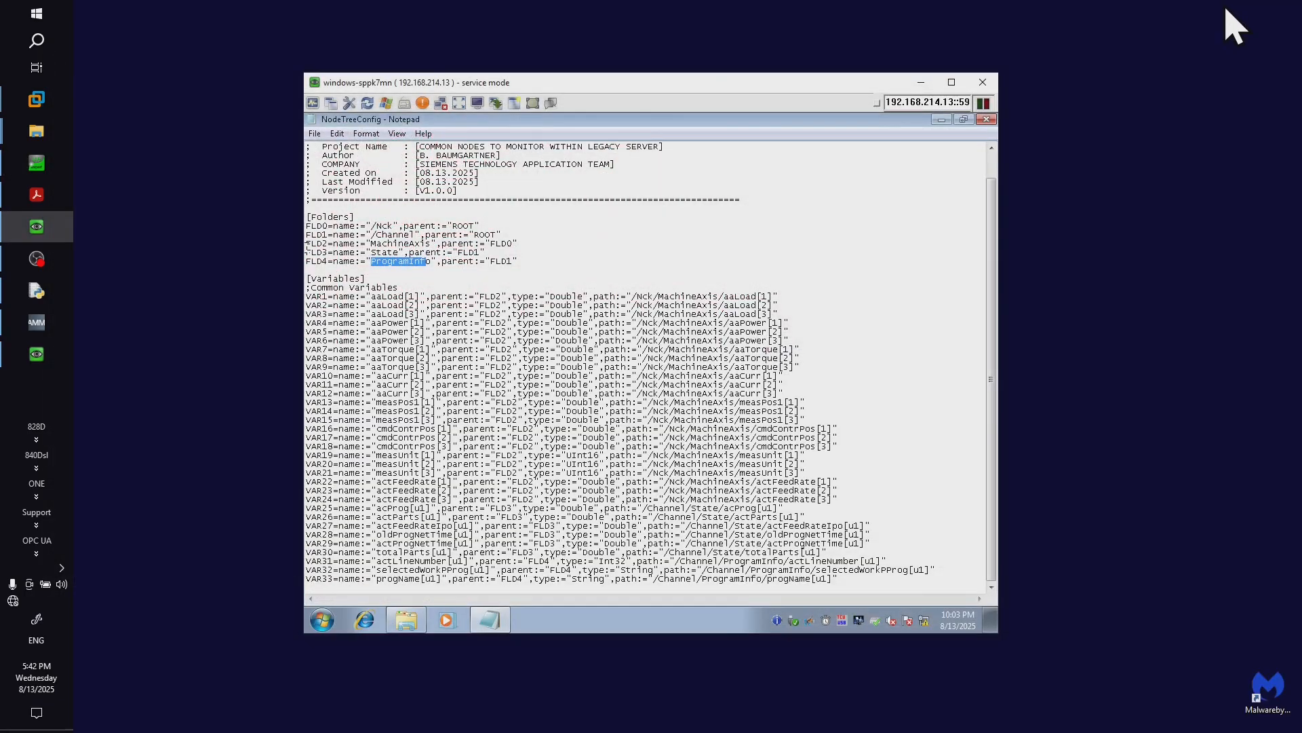
Return to NodeTreeConfig in the remote session and highlight the type and path of the VAR33 progName[u1] entry
left_click(1224, 8)
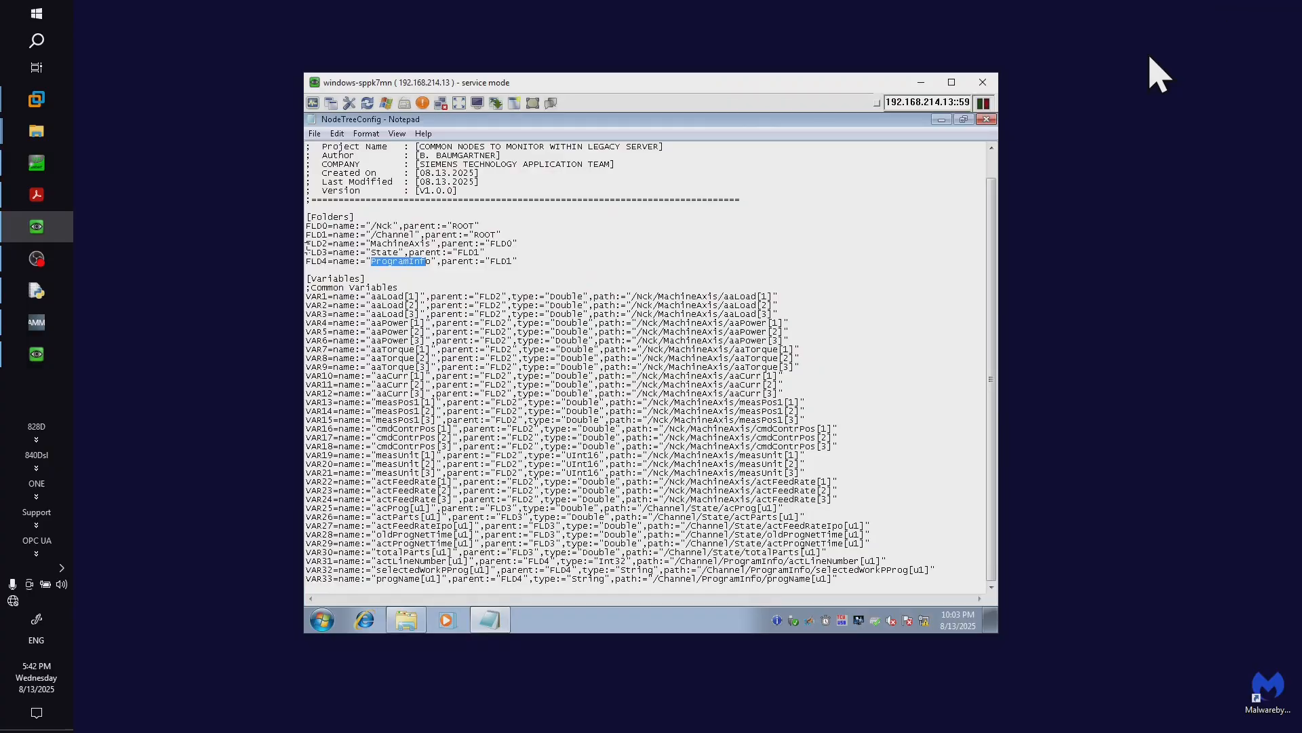
left_click(582, 299)
left_click(853, 577)
left_click_drag(848, 579, 530, 579)
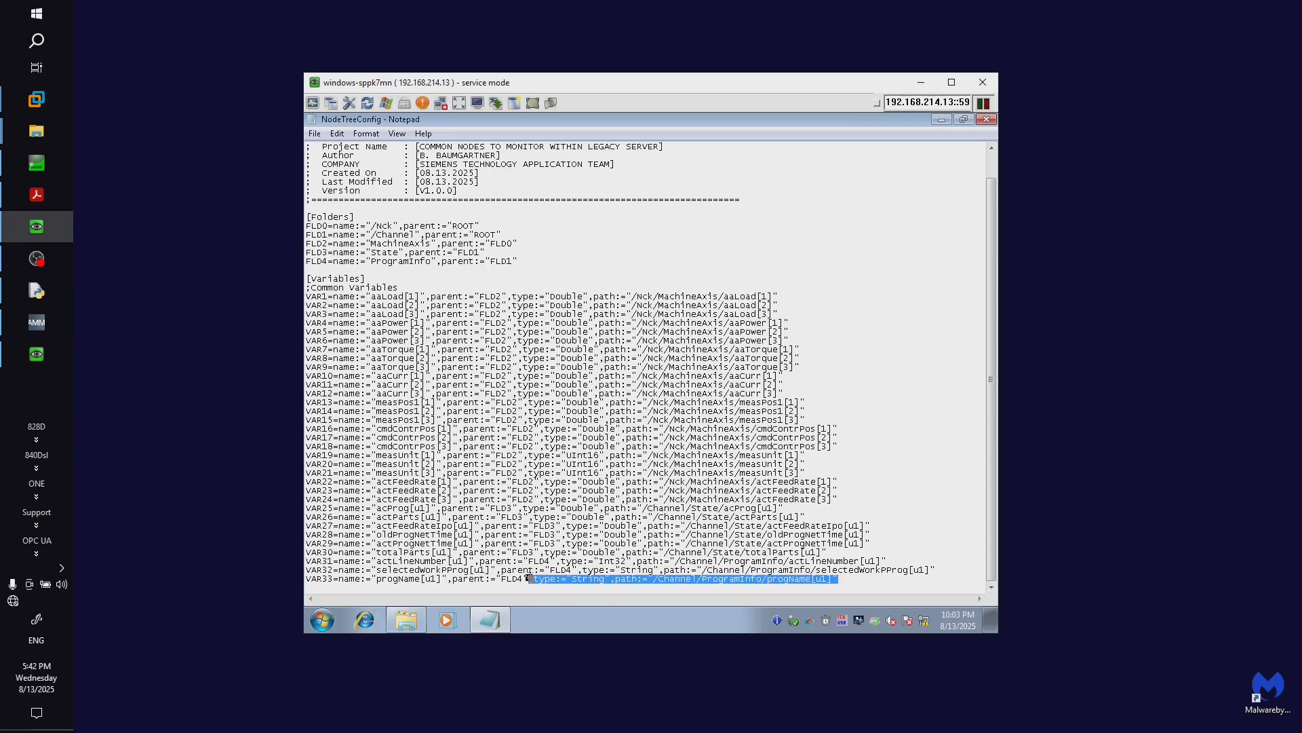
left_click(483, 581)
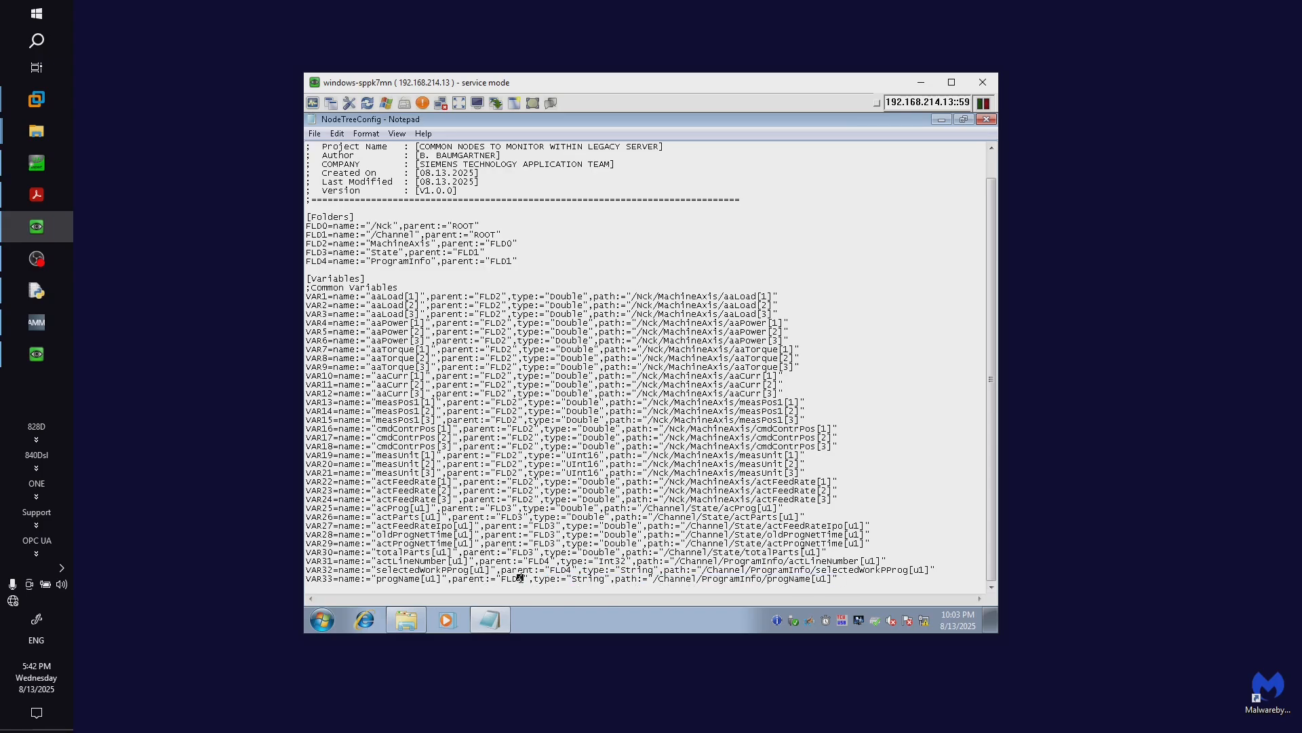
Trace VAR33's parent FLD4 to the ProgramInfo folder and its parent FLD1 to /Channel, then check VAR33's name
left_click_drag(523, 579, 501, 582)
left_click_drag(432, 262, 374, 265)
left_click_drag(513, 261, 489, 262)
left_click_drag(416, 234, 368, 236)
left_click_drag(443, 582, 381, 581)
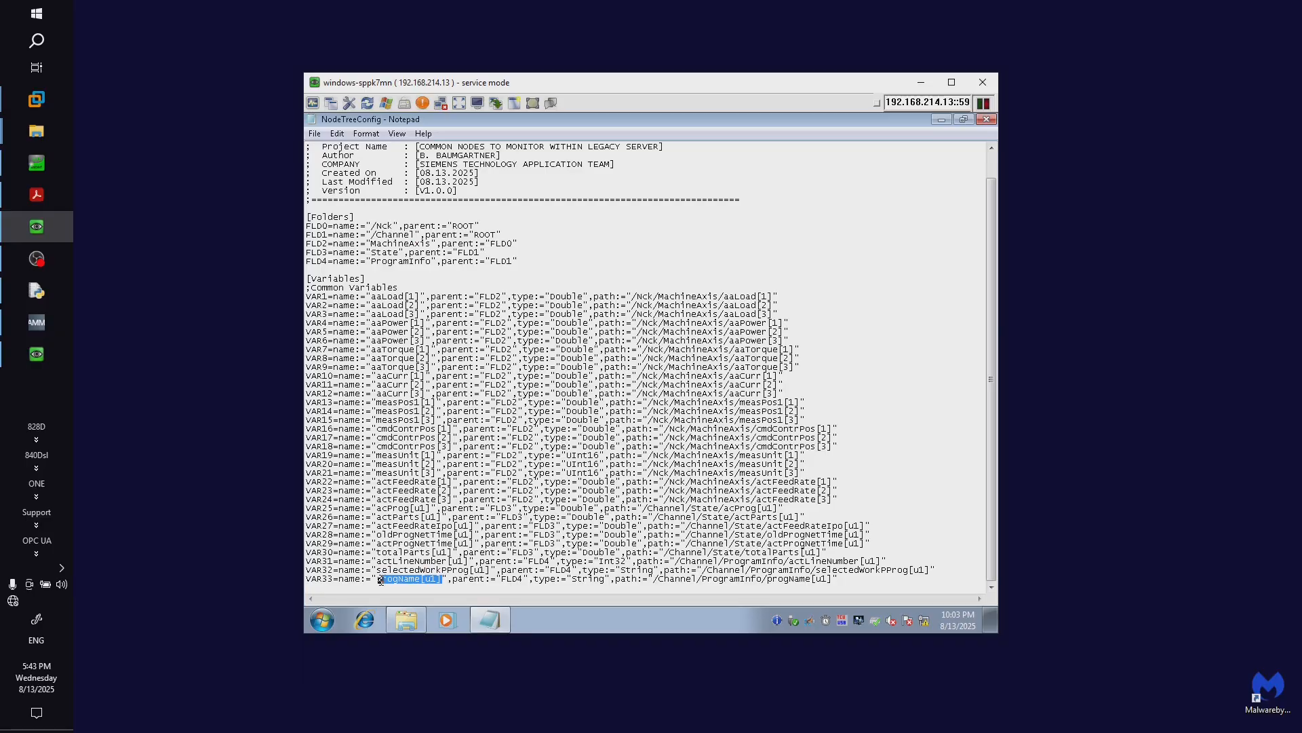
left_click(426, 592)
Compare VAR33's path in NodeTreeConfig with the progName node's Identifier in UaExpert, ending back in the Notepad file
left_click(27, 166)
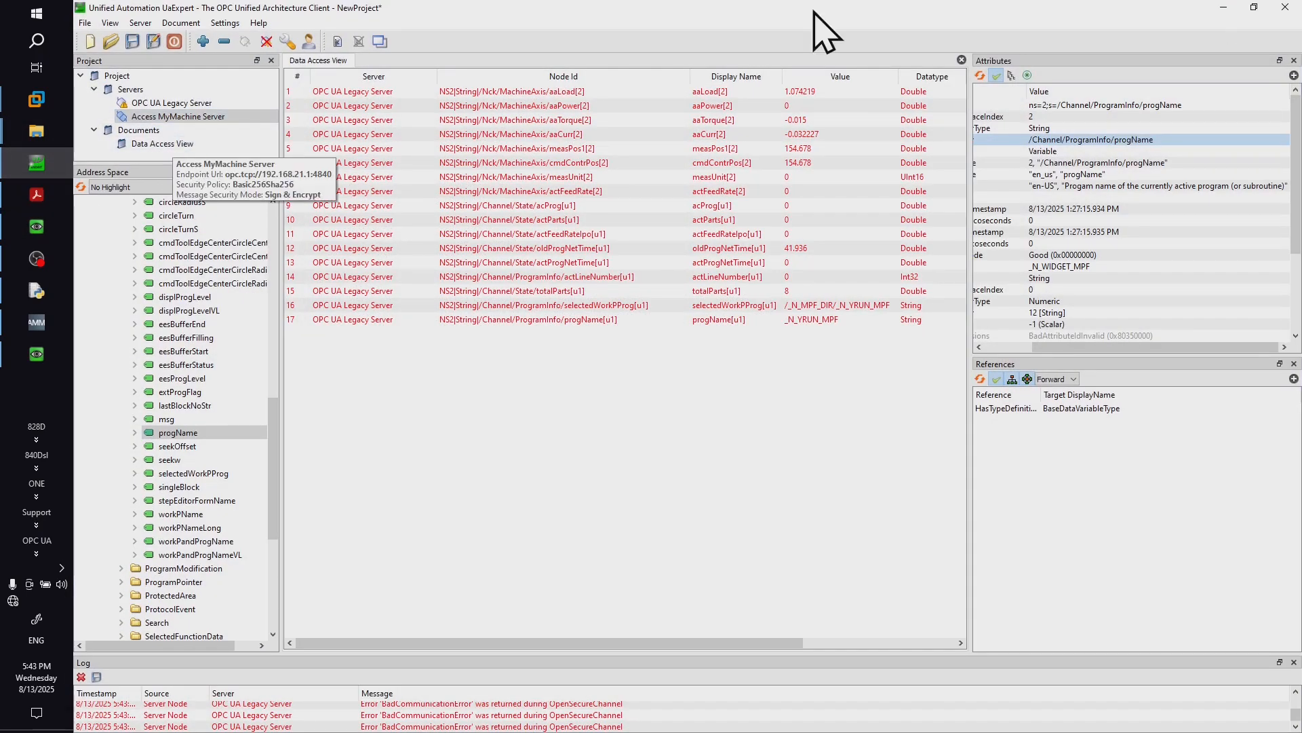
left_click(1225, 8)
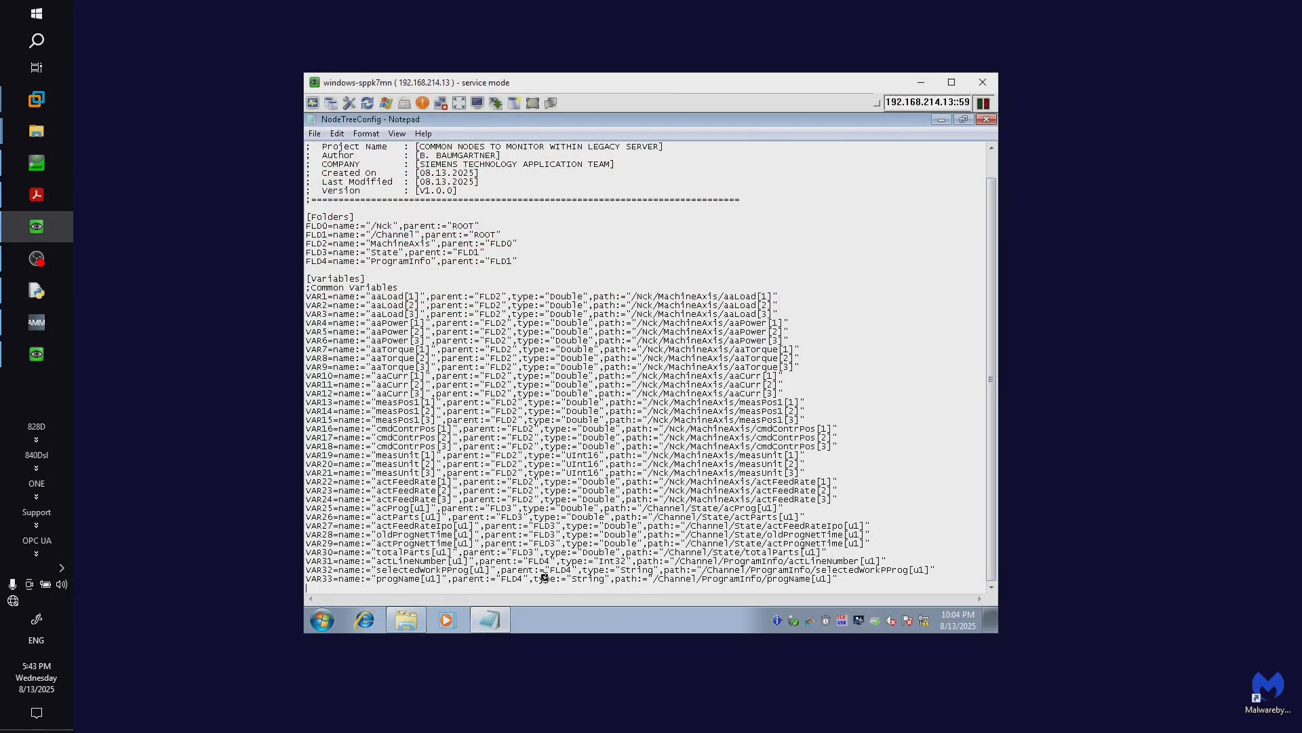
mouse_move(653, 578)
left_mouse_down()
mouse_move(843, 582)
mouse_move(736, 662)
mouse_move(672, 587)
left_mouse_up()
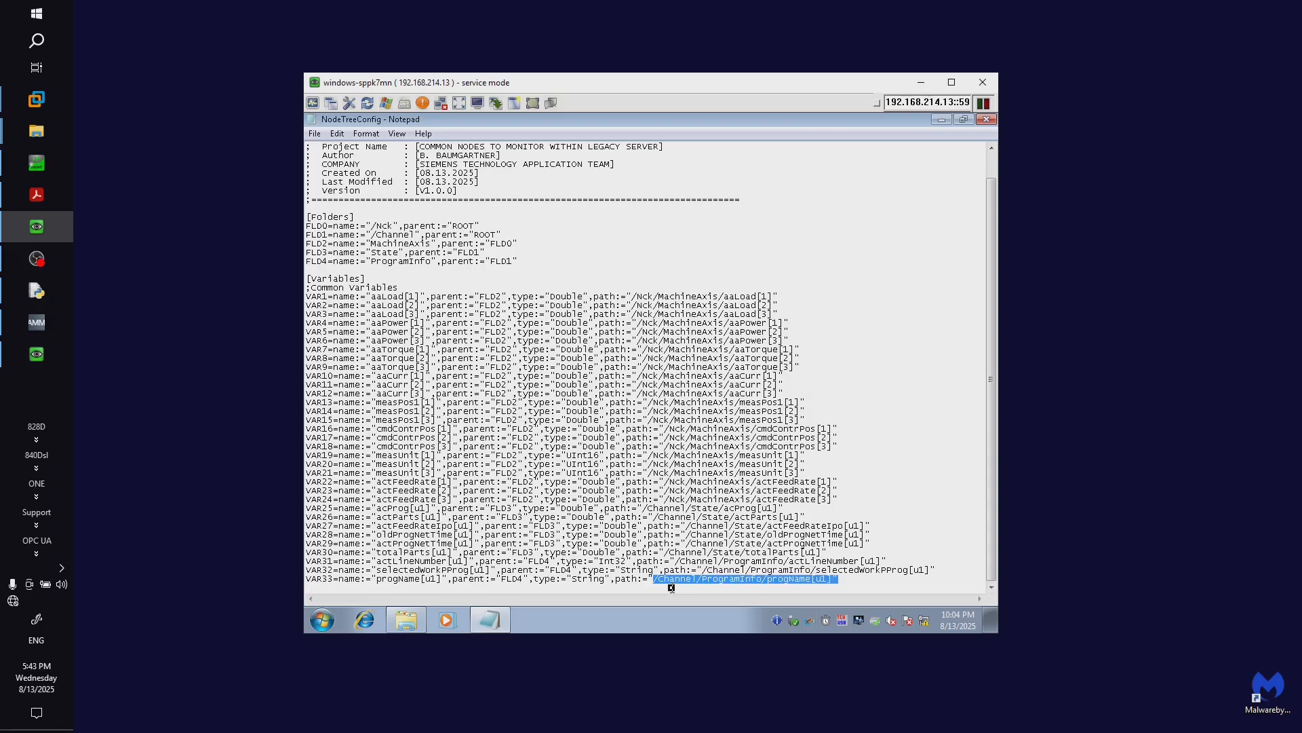
left_click(35, 164)
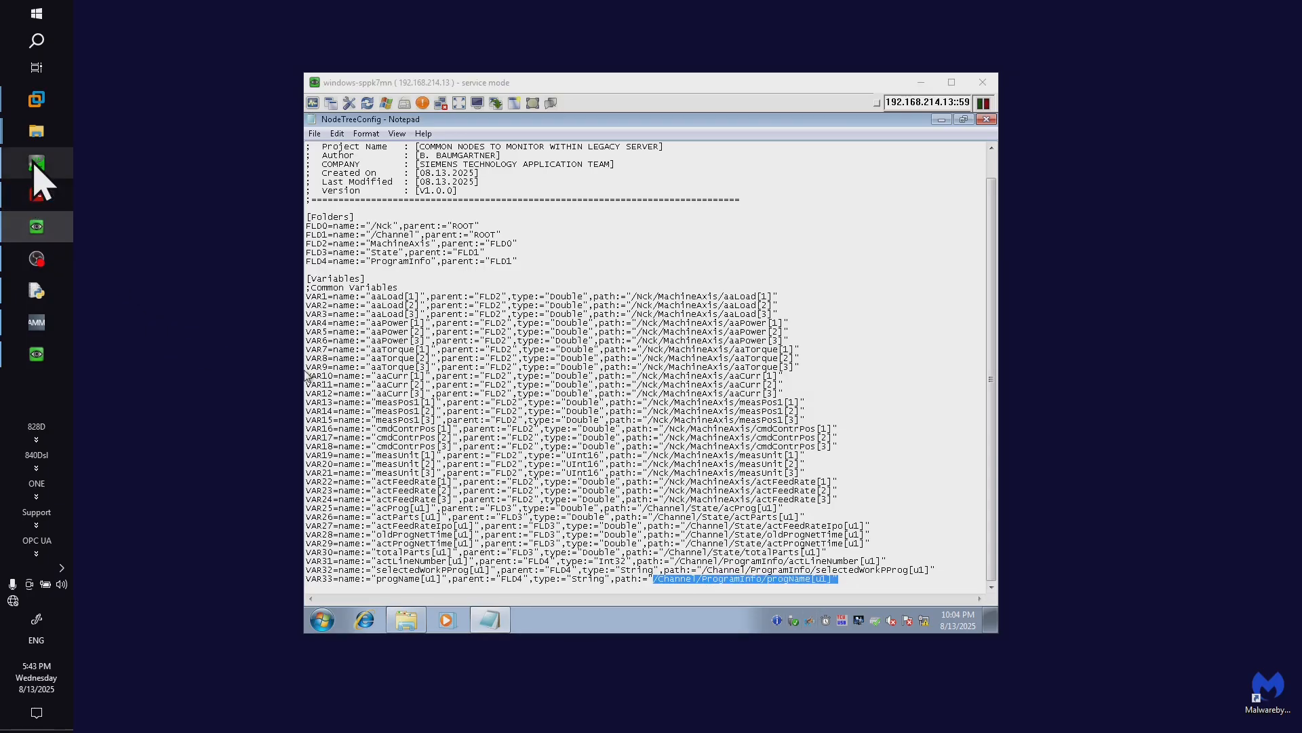
left_click_drag(1079, 348, 1036, 349)
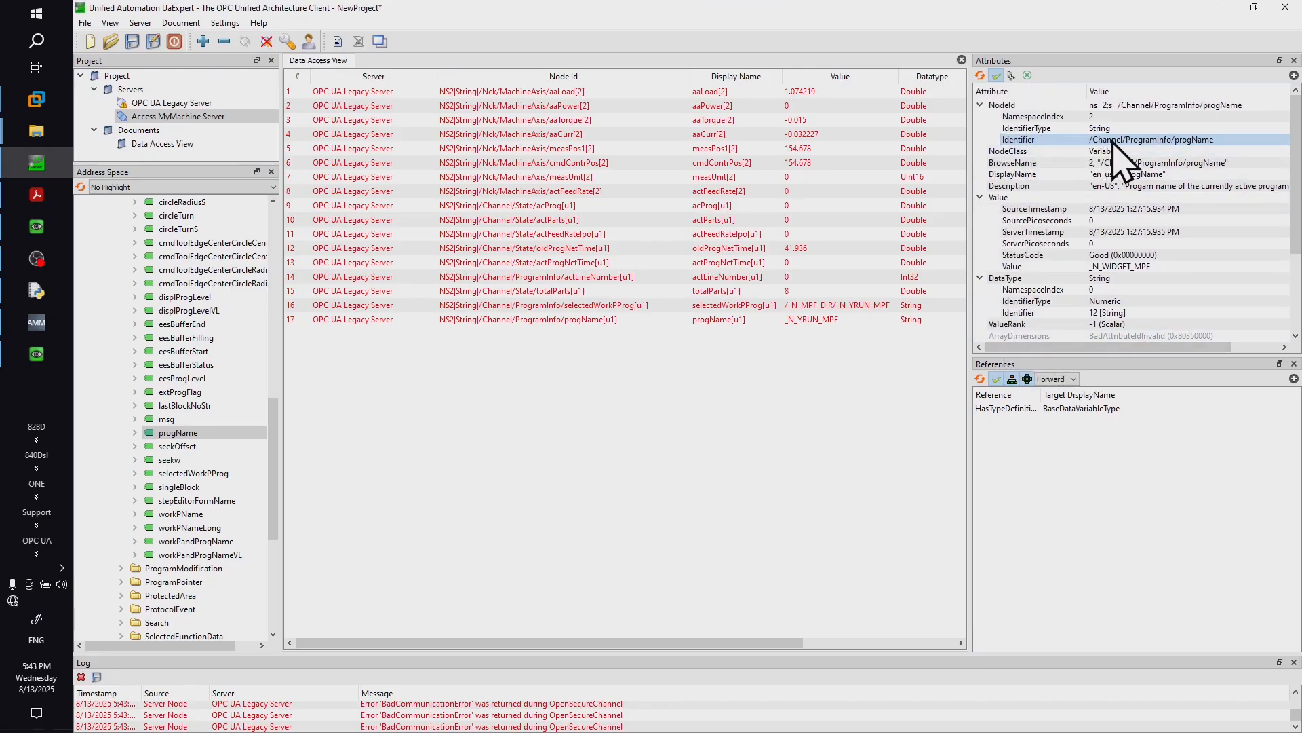
left_click(1224, 9)
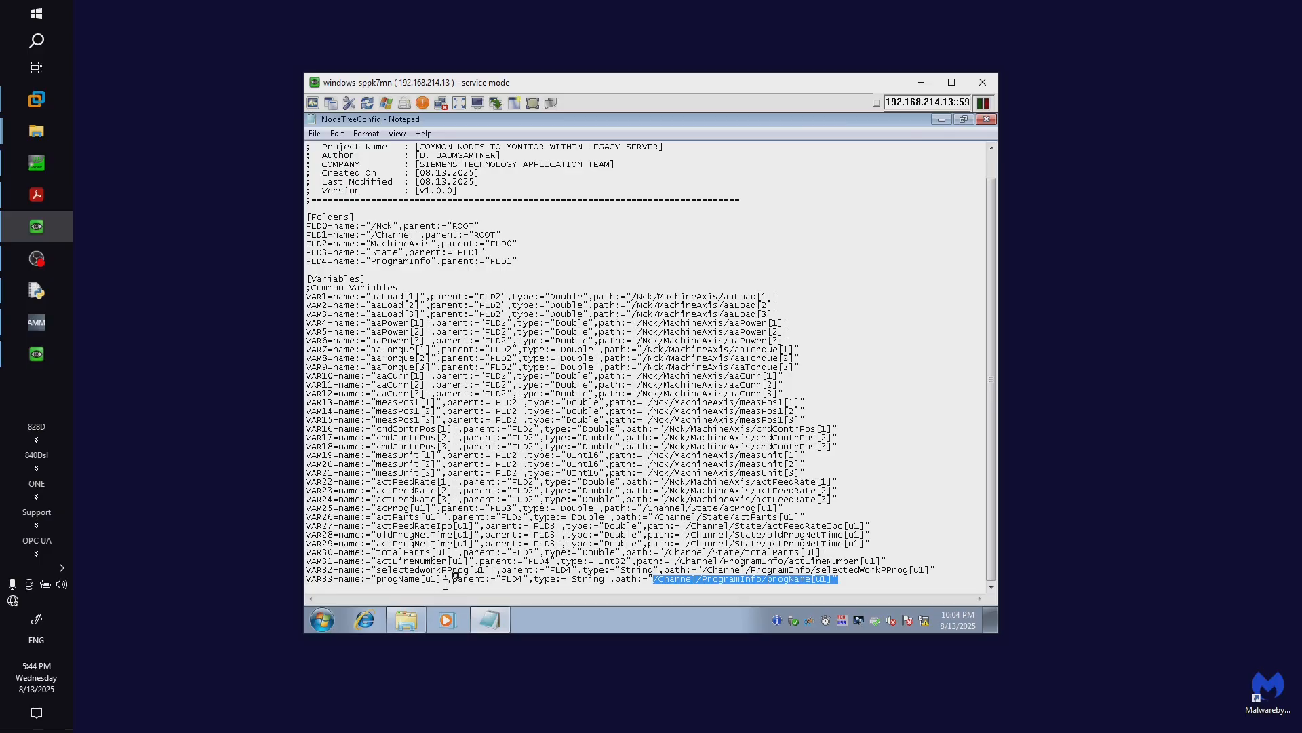
Compare VAR33's String type in NodeTreeConfig with the progName node's DataType attribute in UaExpert, ending back in the remote session
left_click(581, 147)
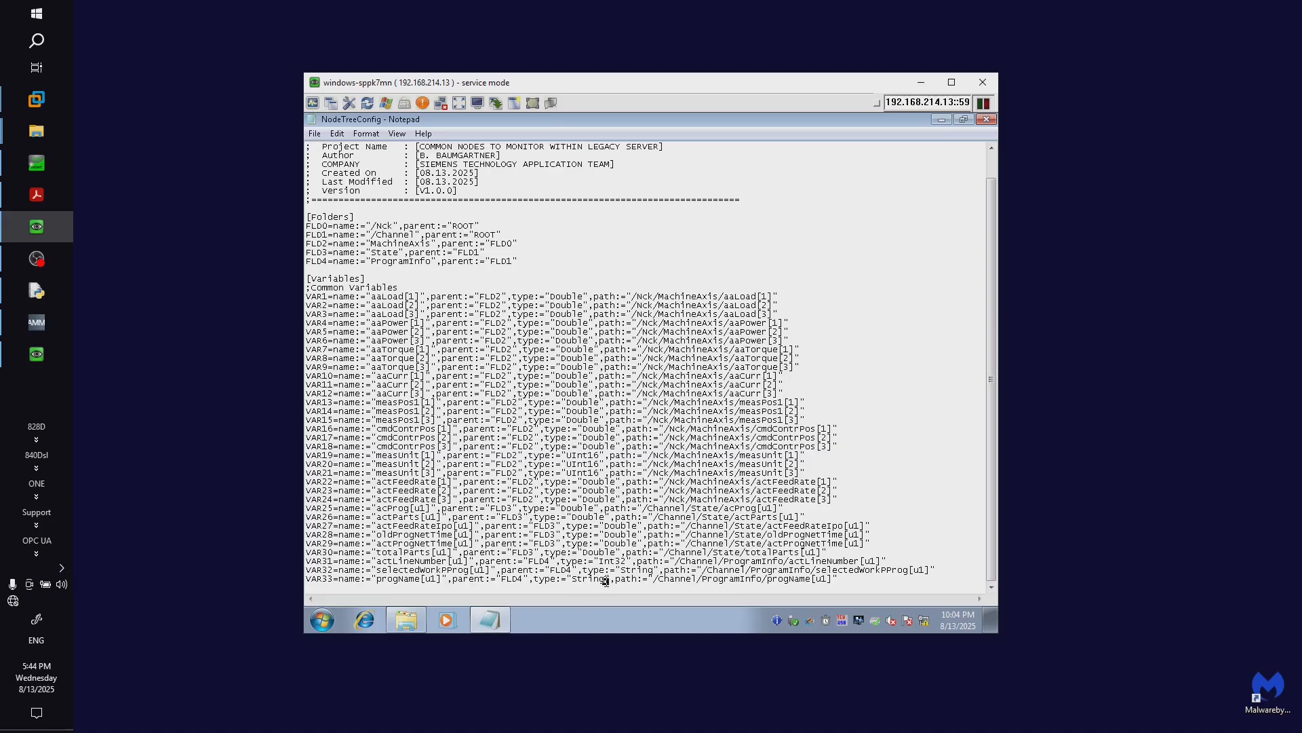
left_click_drag(604, 581, 572, 581)
left_click(27, 354)
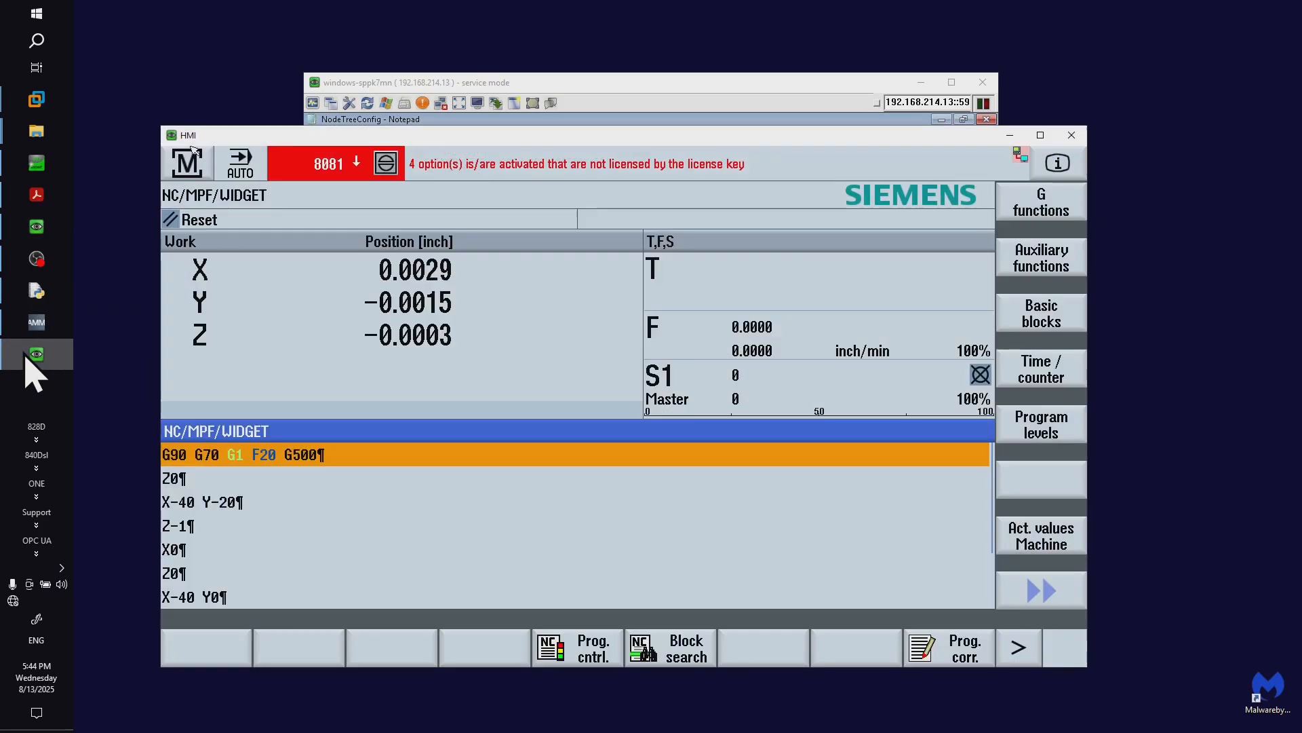
left_click(27, 354)
left_click(37, 164)
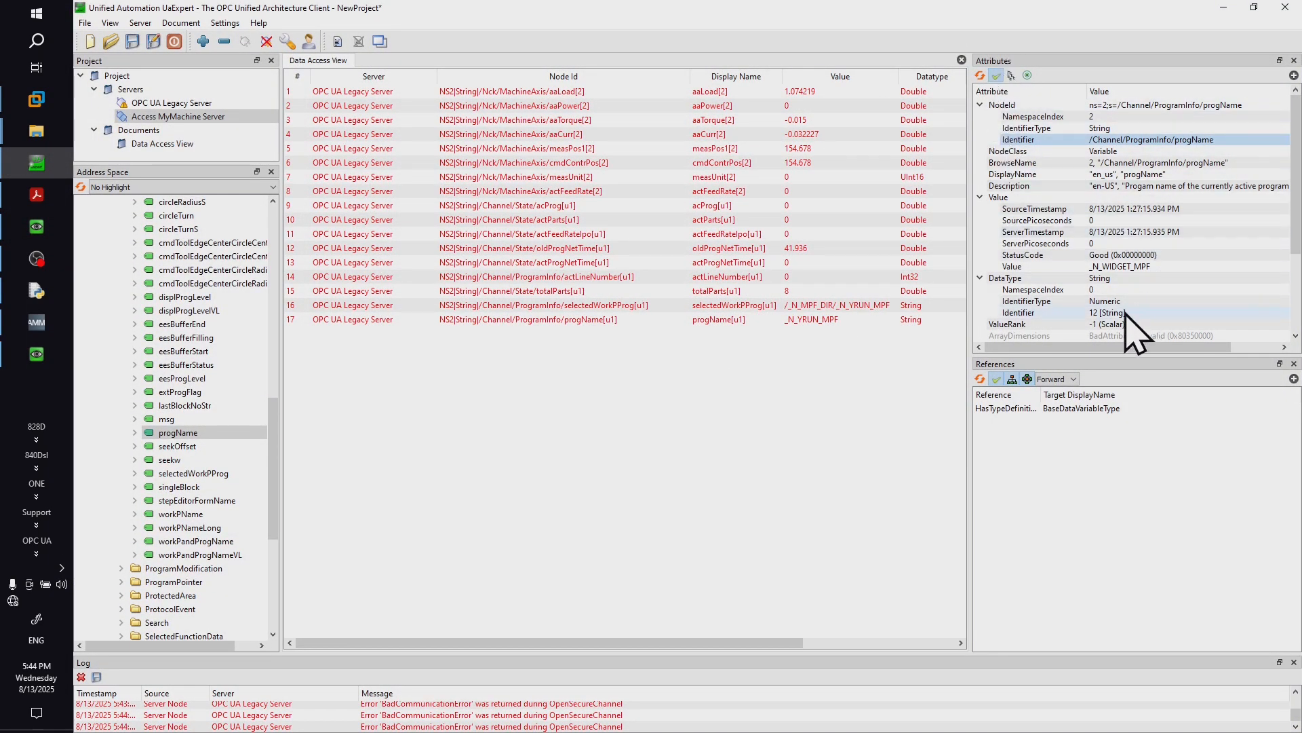
left_click(1112, 279)
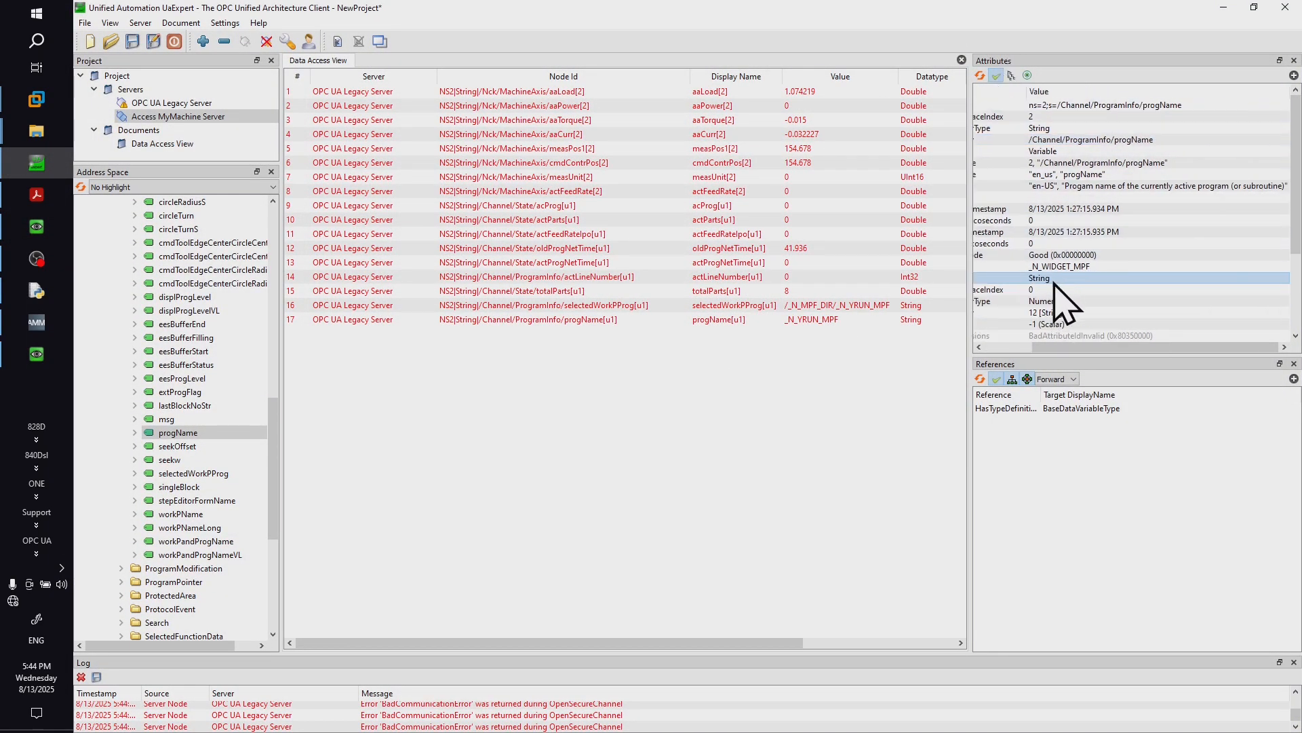
left_click_drag(1066, 346, 970, 346)
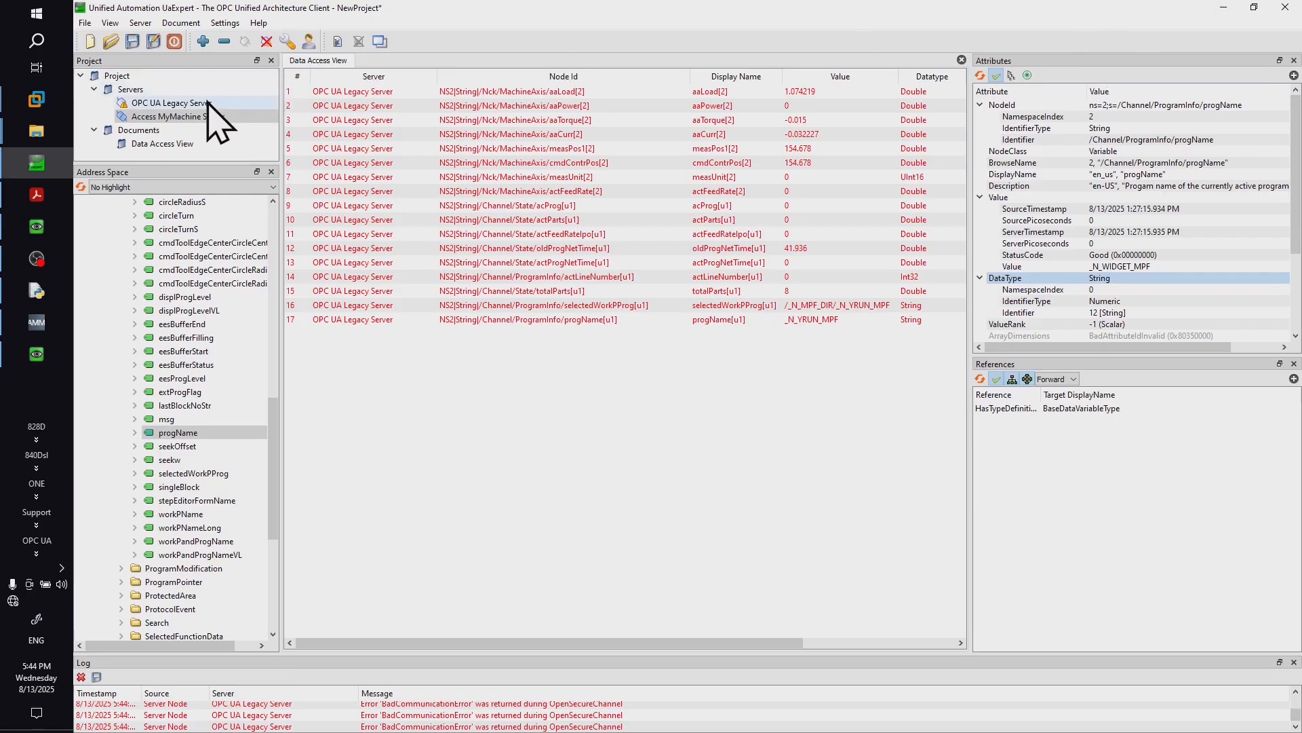
left_click(1224, 8)
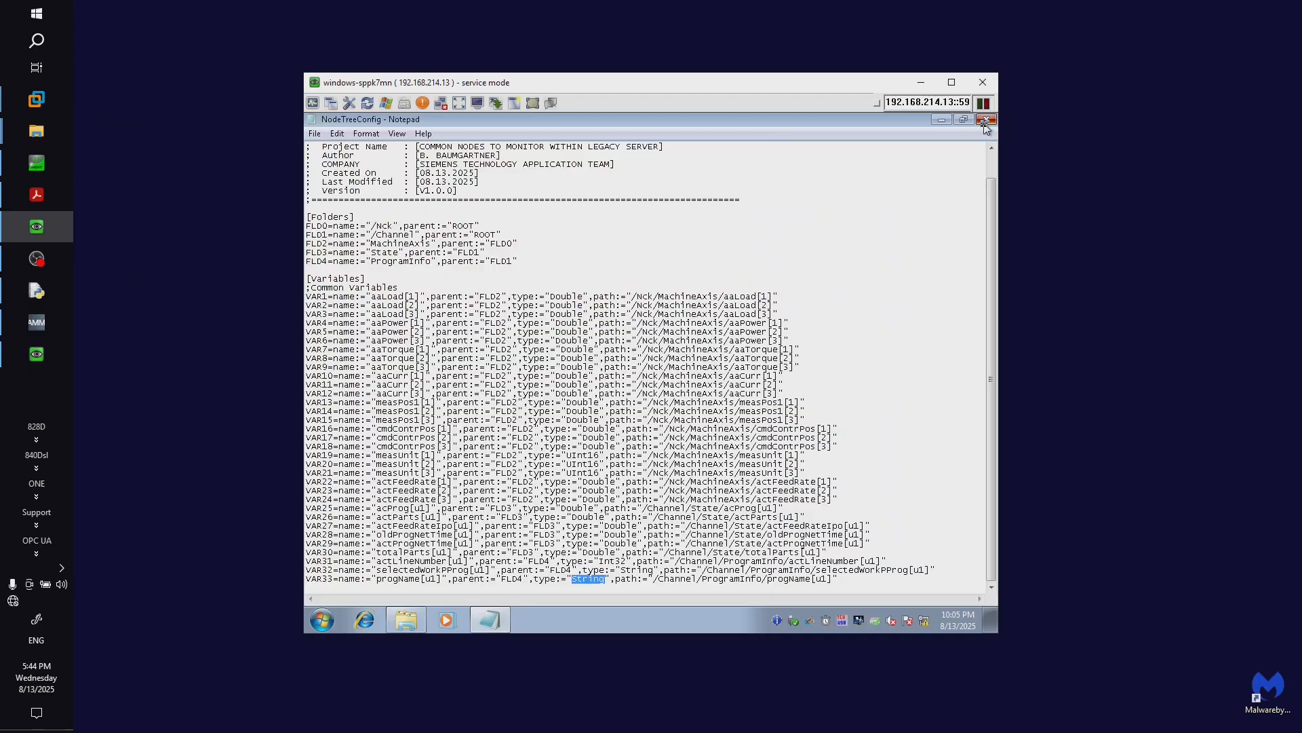
Close NodeTreeConfig, minimize the appl folder window and start SINUMERIK Operate from the remote desktop
left_click(985, 120)
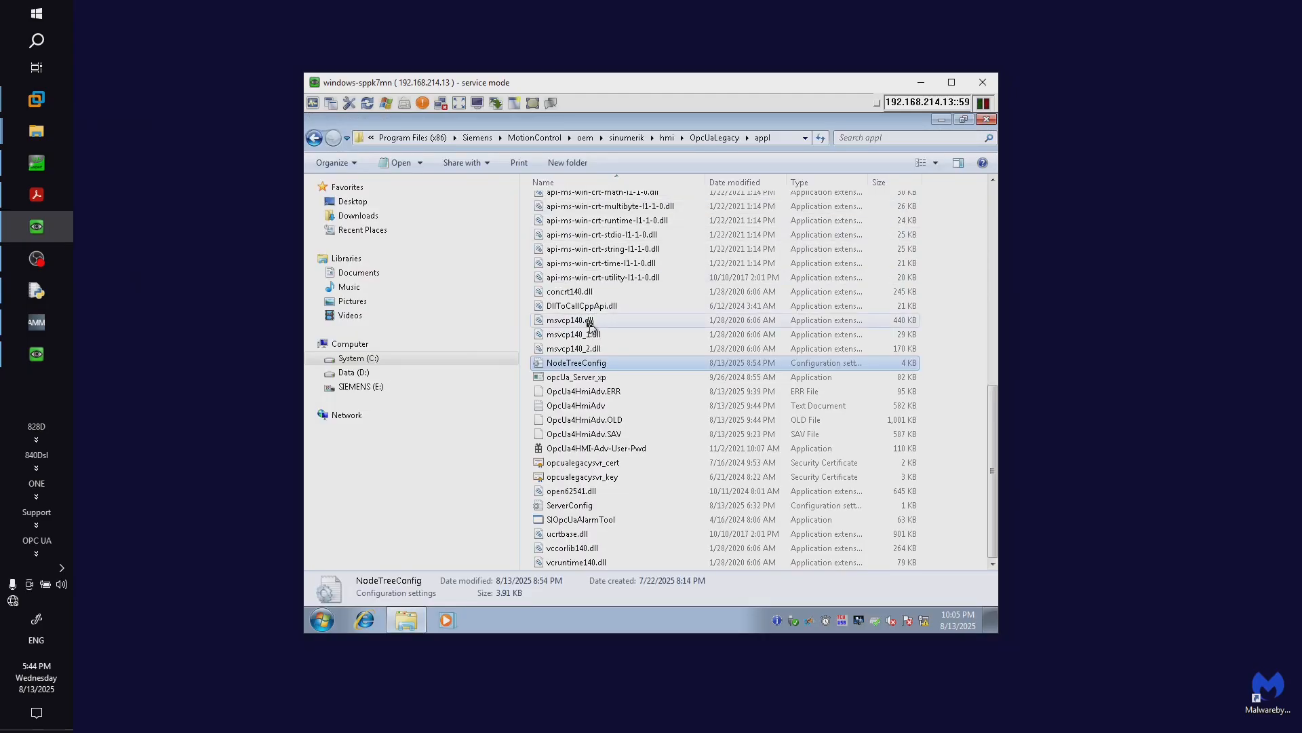
left_click(942, 120)
left_click(442, 276)
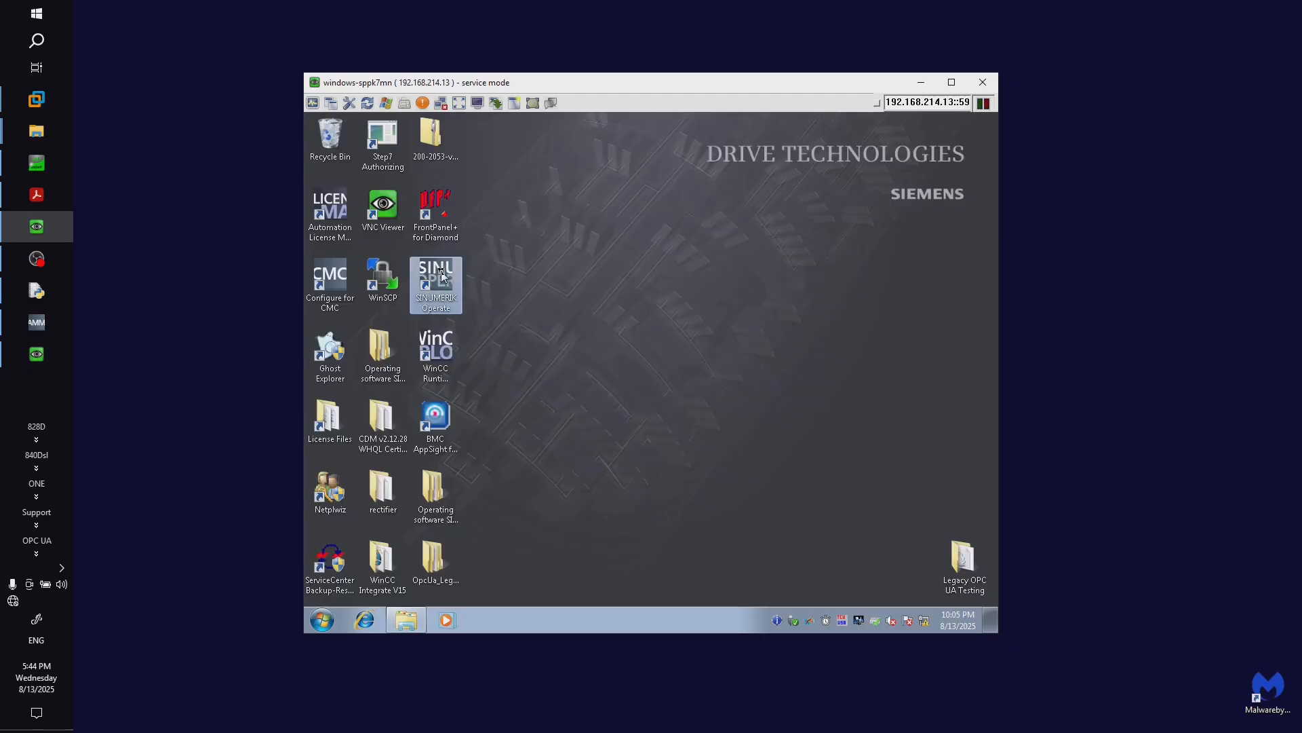
double_click(441, 276)
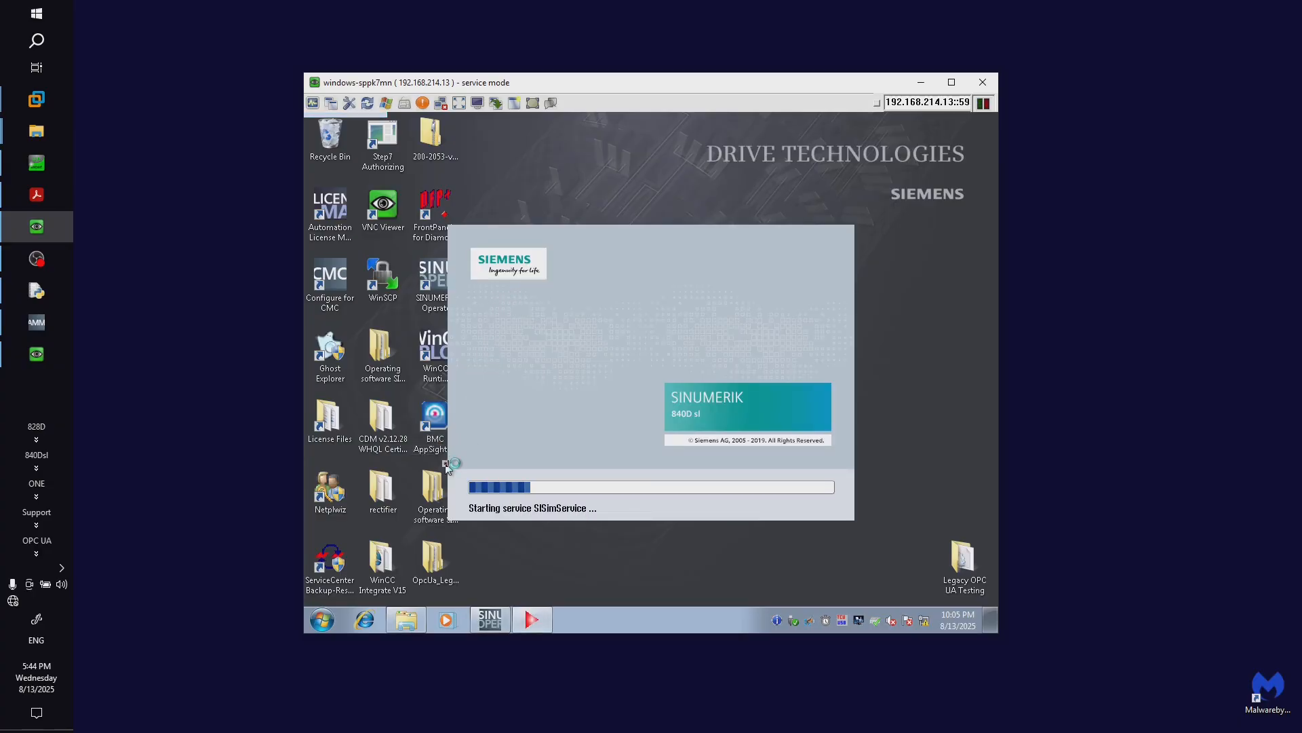
Mute the computer's speakers, switch to UaExpert and move the Connect Error message clear of the data list
left_click(62, 584)
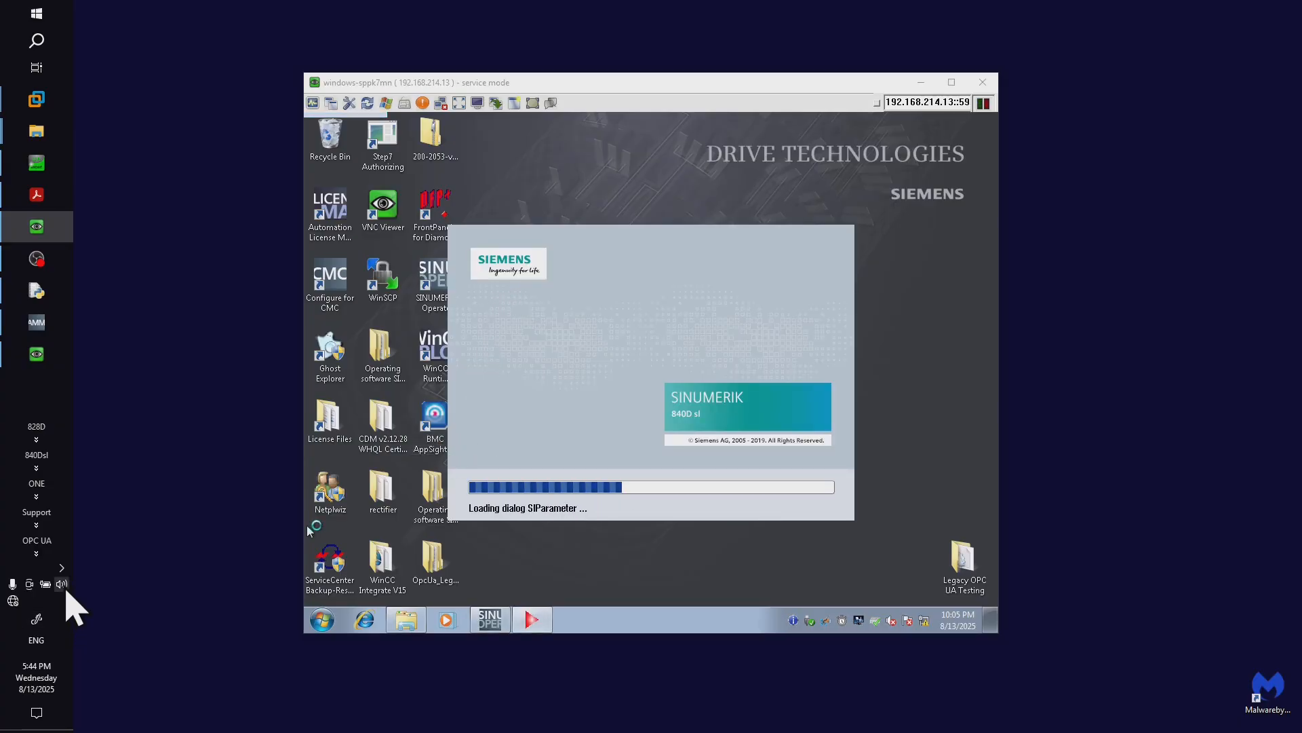
left_click(96, 712)
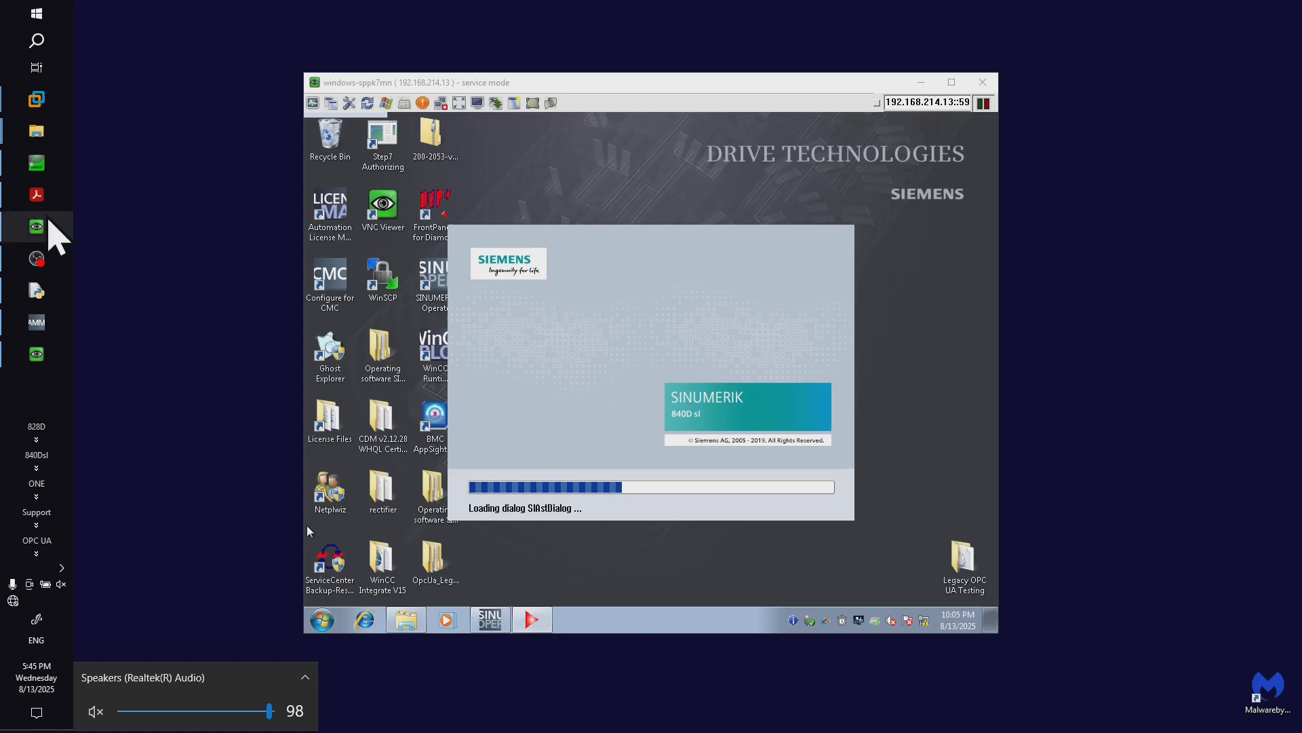
left_click(38, 171)
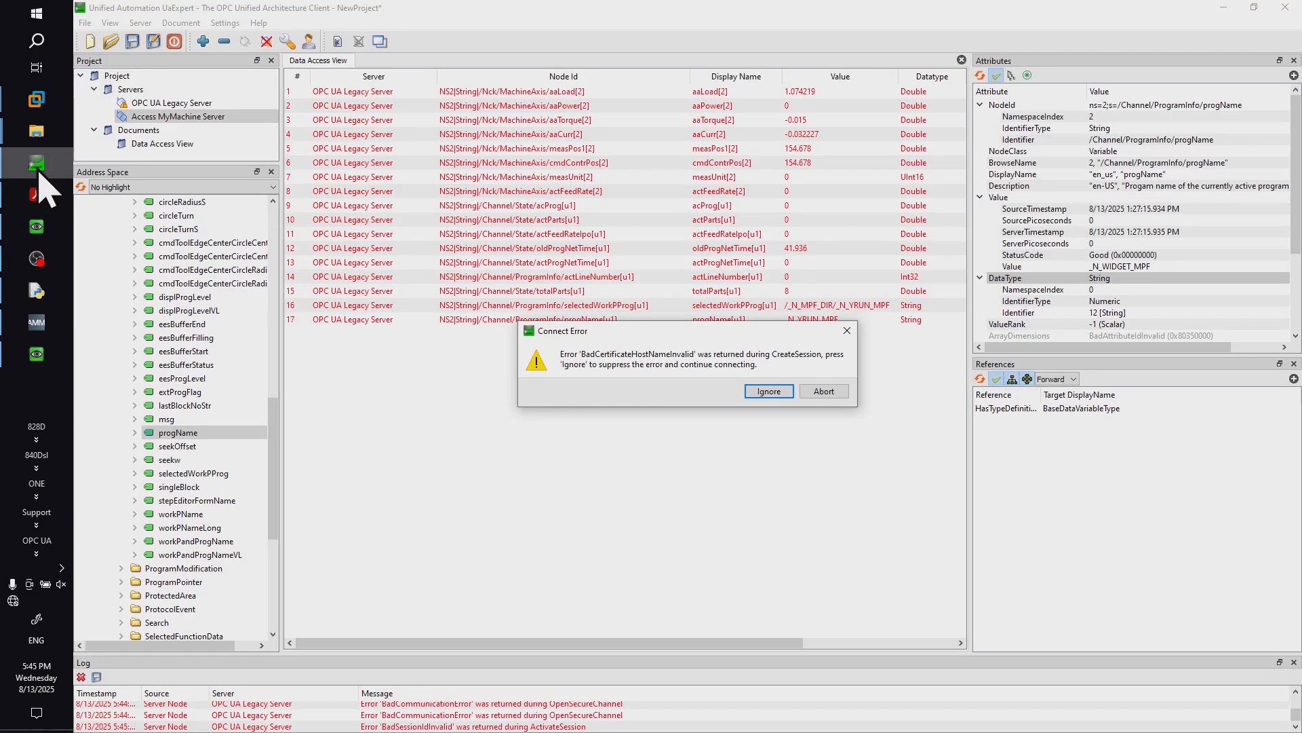
left_click_drag(625, 331, 585, 390)
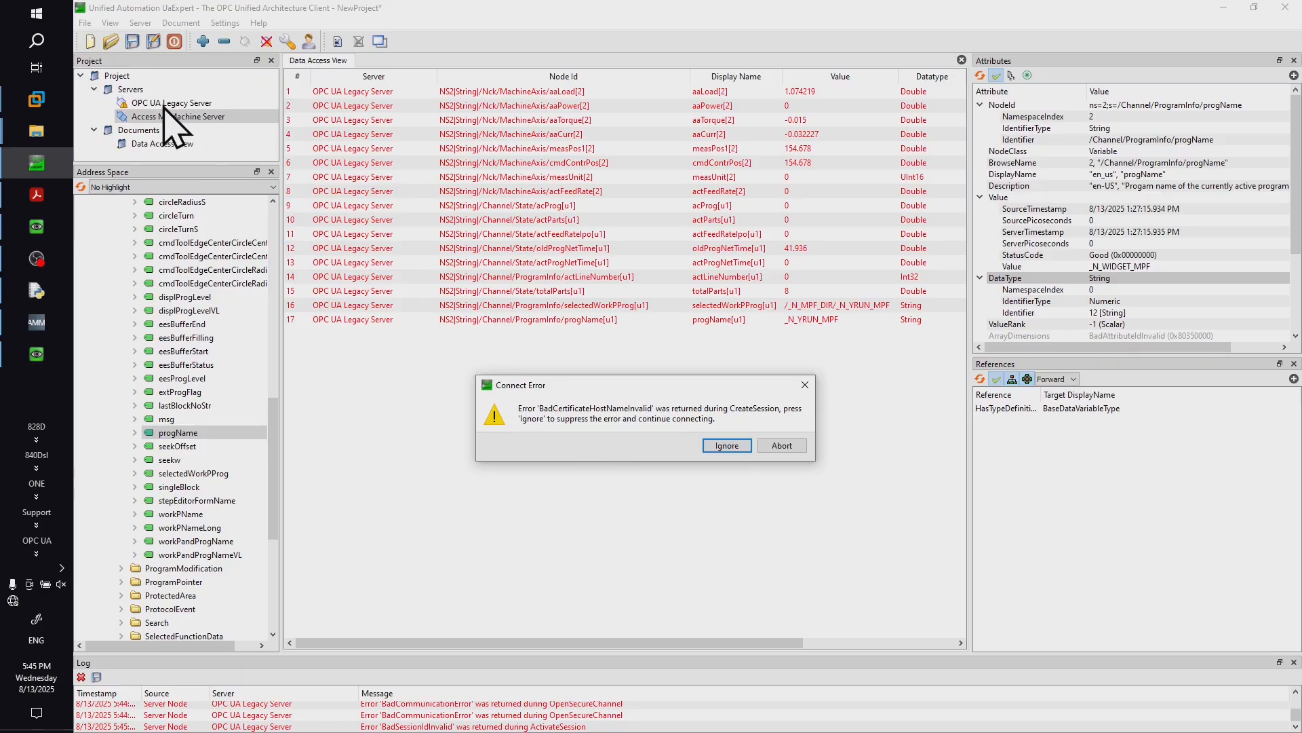
In the OpcUa_Legacy_eng PDF, go to page 12 and review the NodeTreeConfig.INI example in chapter 7, Object model configuration, then minimize it
left_click(32, 202)
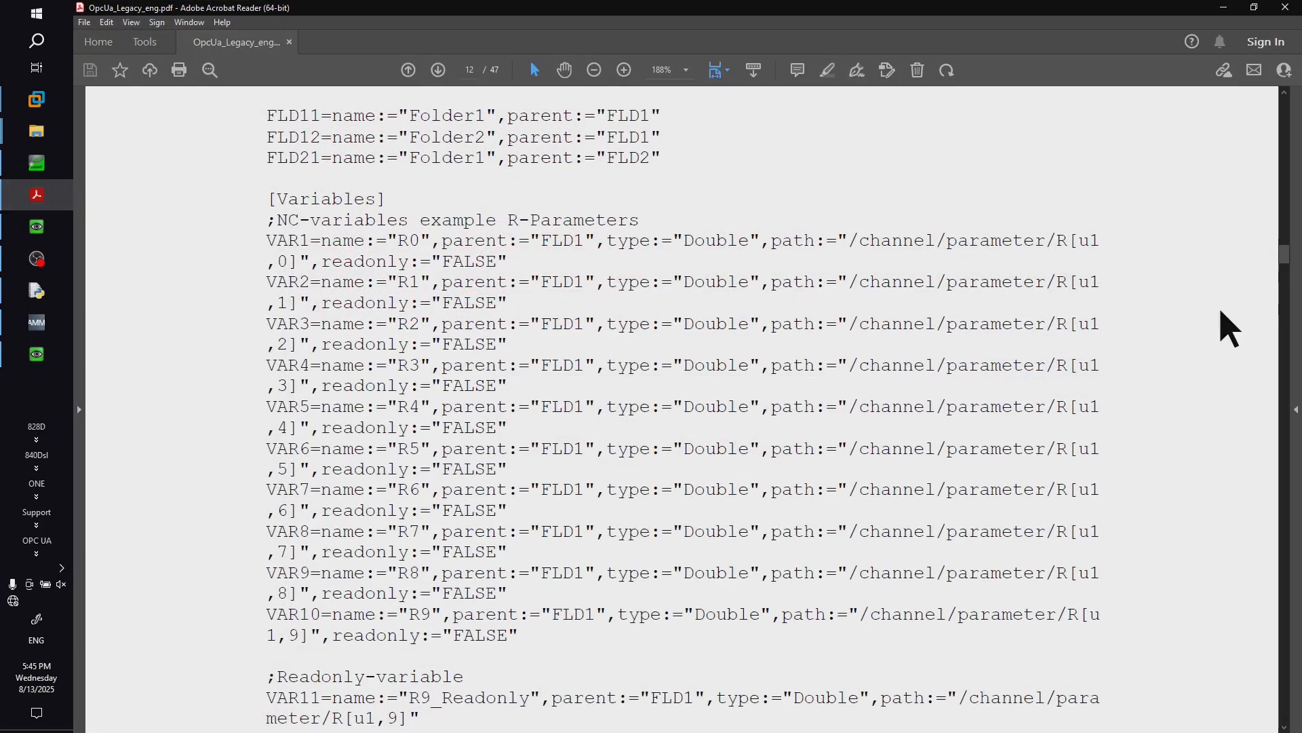
left_click_drag(1282, 261, 1288, 98)
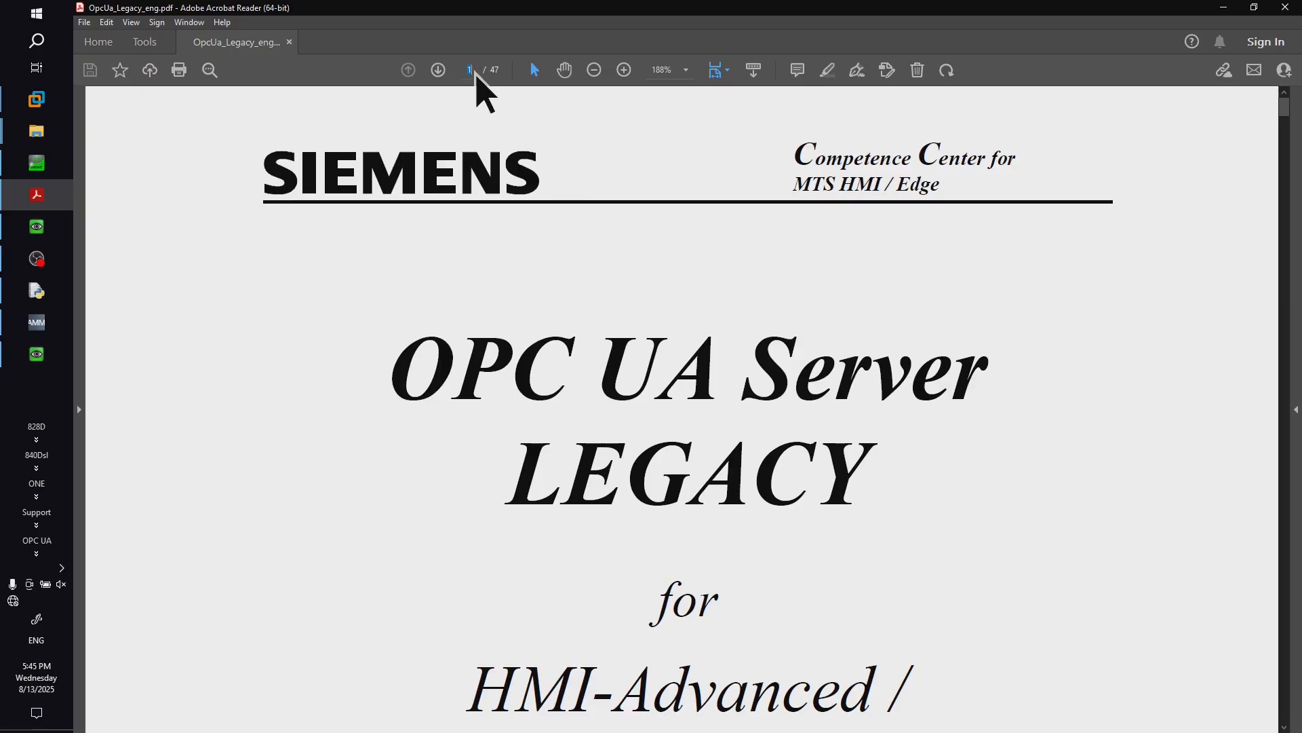
key("Return")
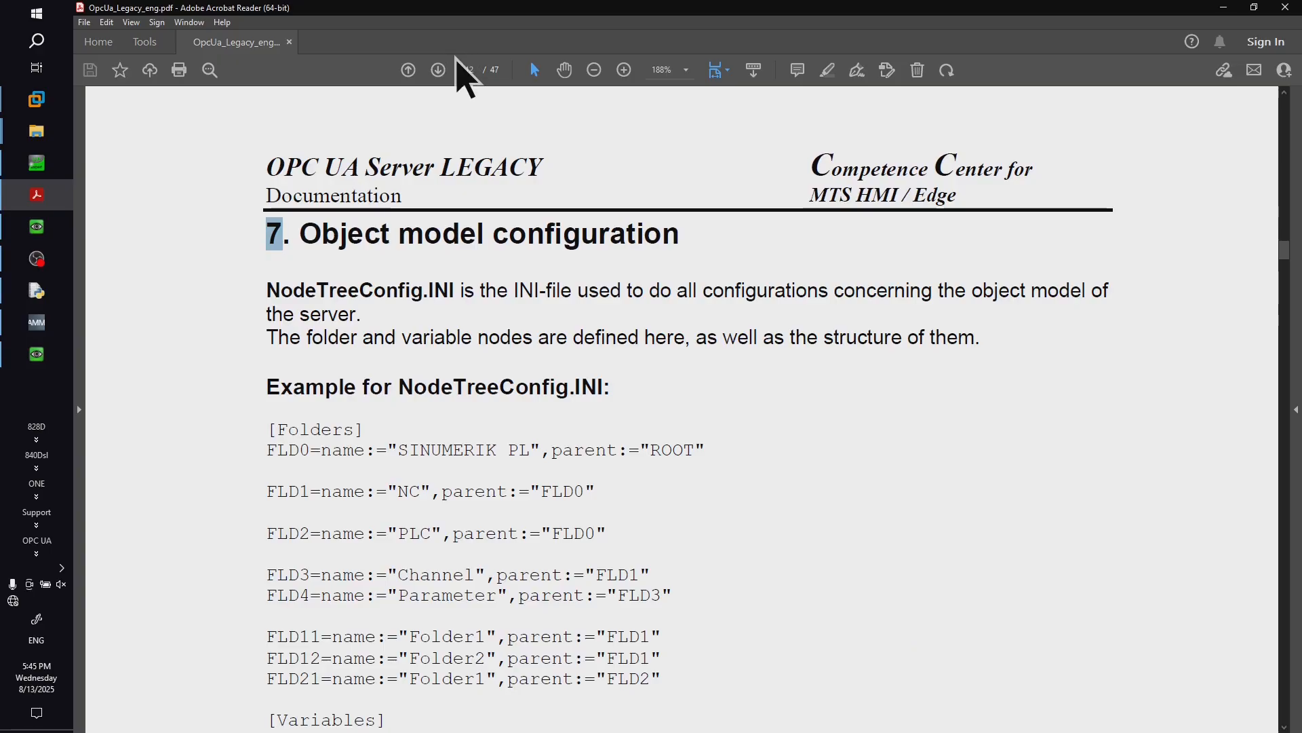
left_click_drag(684, 241, 266, 234)
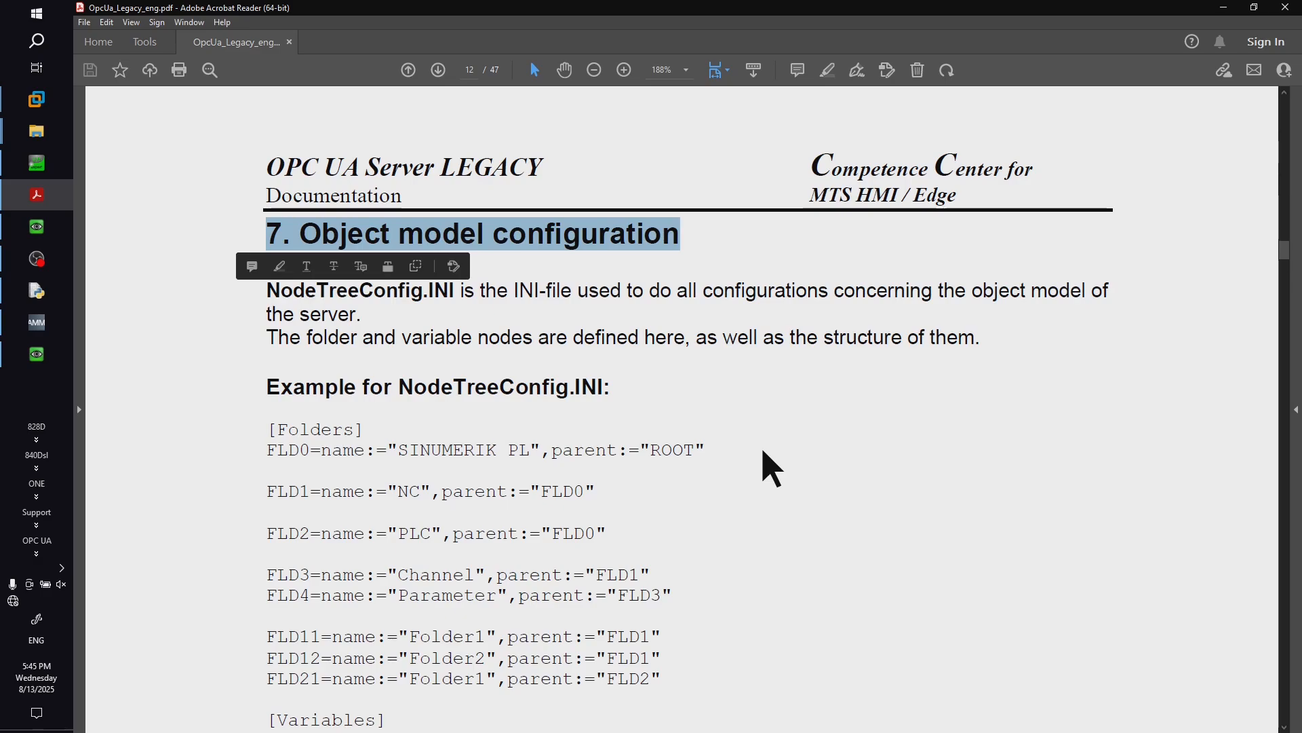
scroll(775, 468, "down", 10)
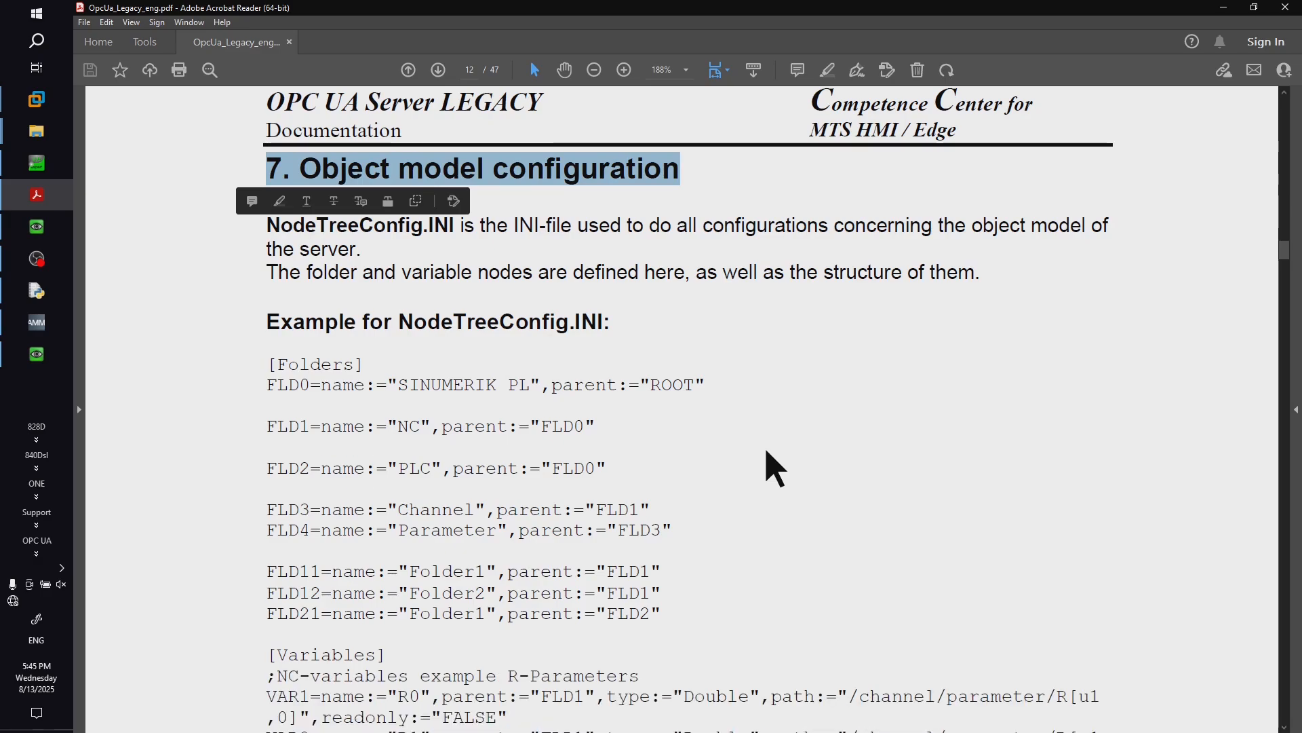
scroll(766, 448, "down", 5)
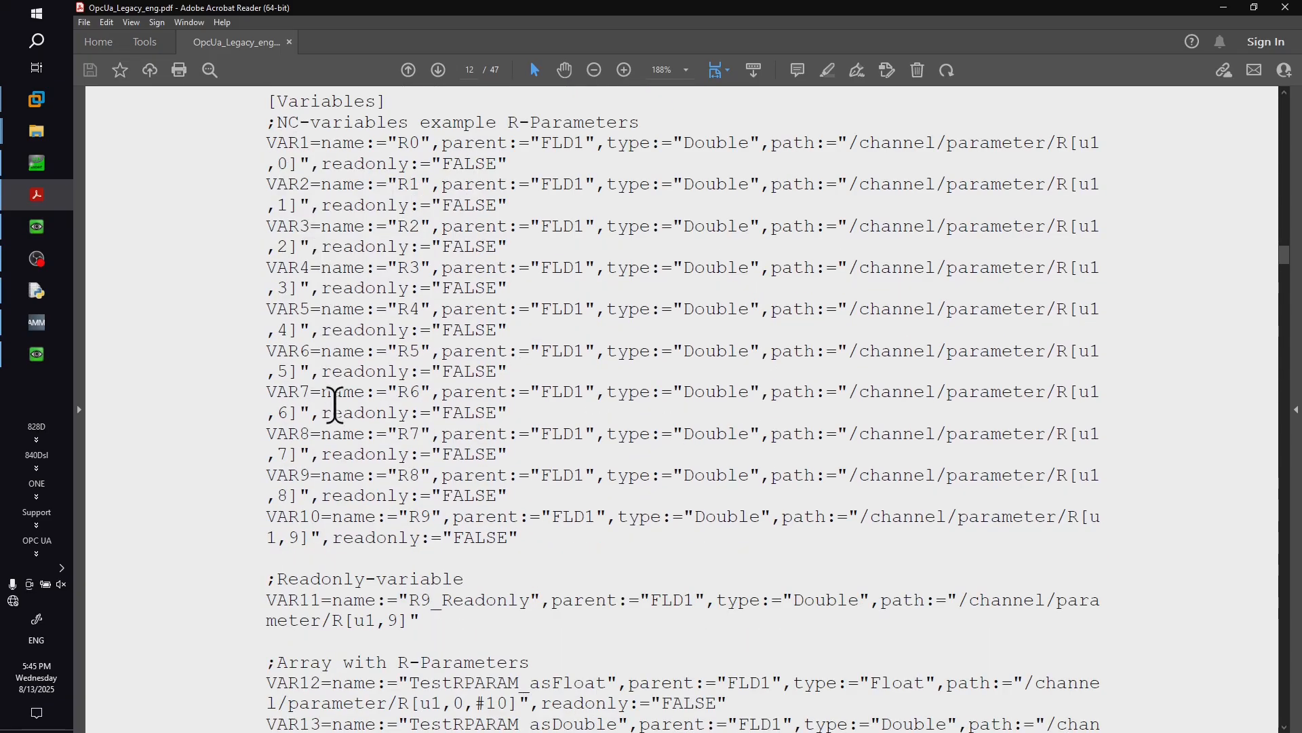
scroll(335, 405, "down", 10)
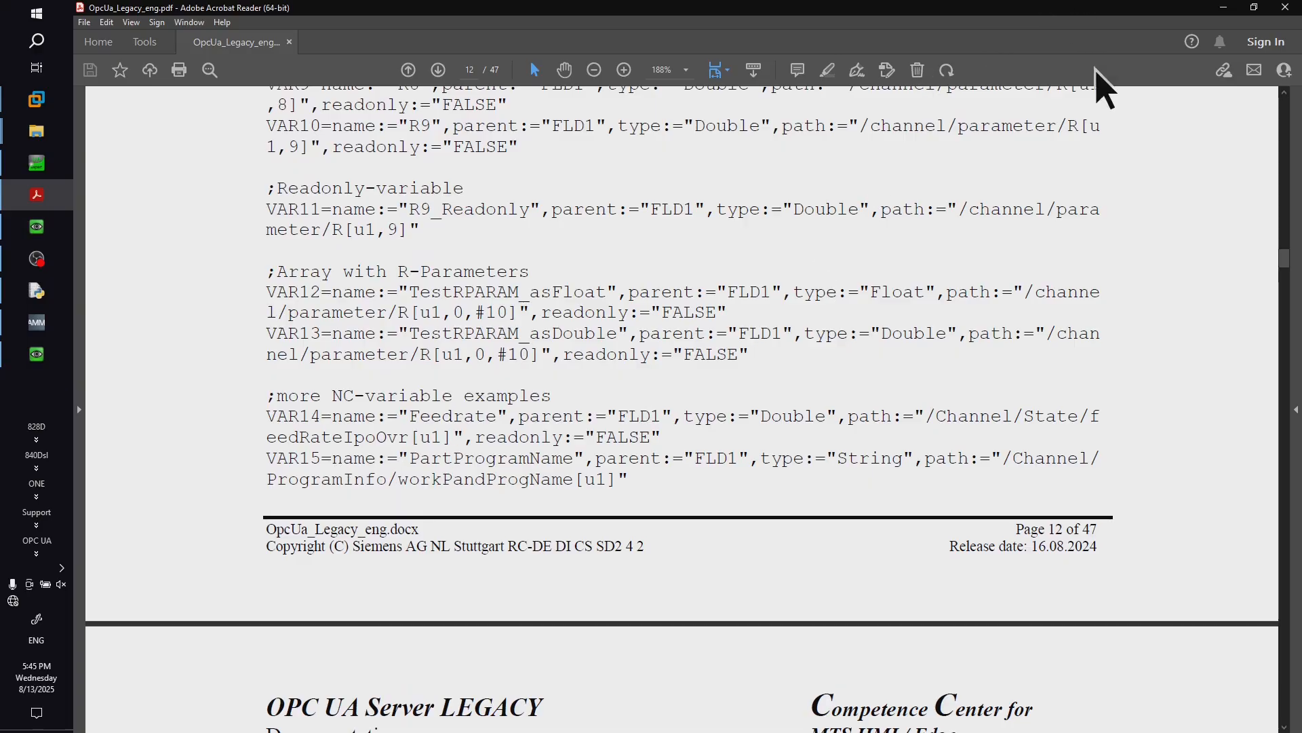
left_click(1224, 9)
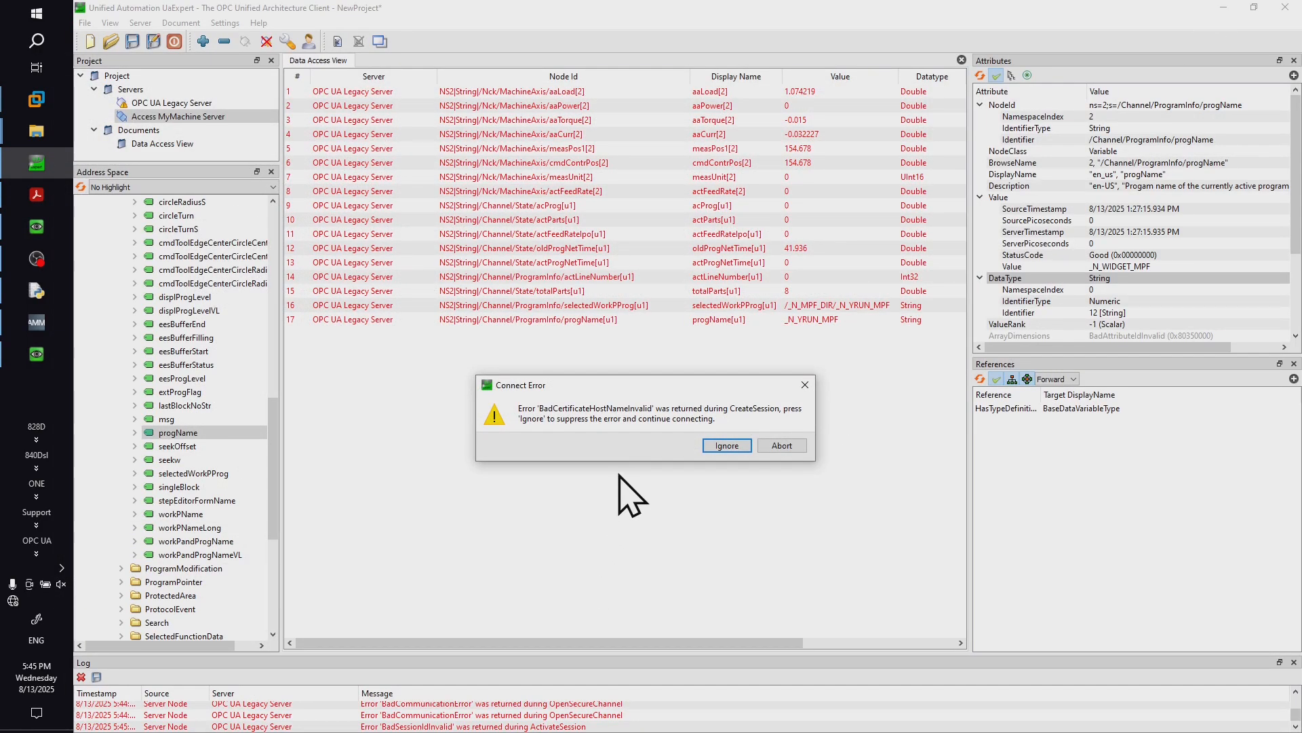
Ignore the certificate host name error to reconnect the OPC UA Legacy Server, then check its address space and Operate in the remote session
left_click(725, 447)
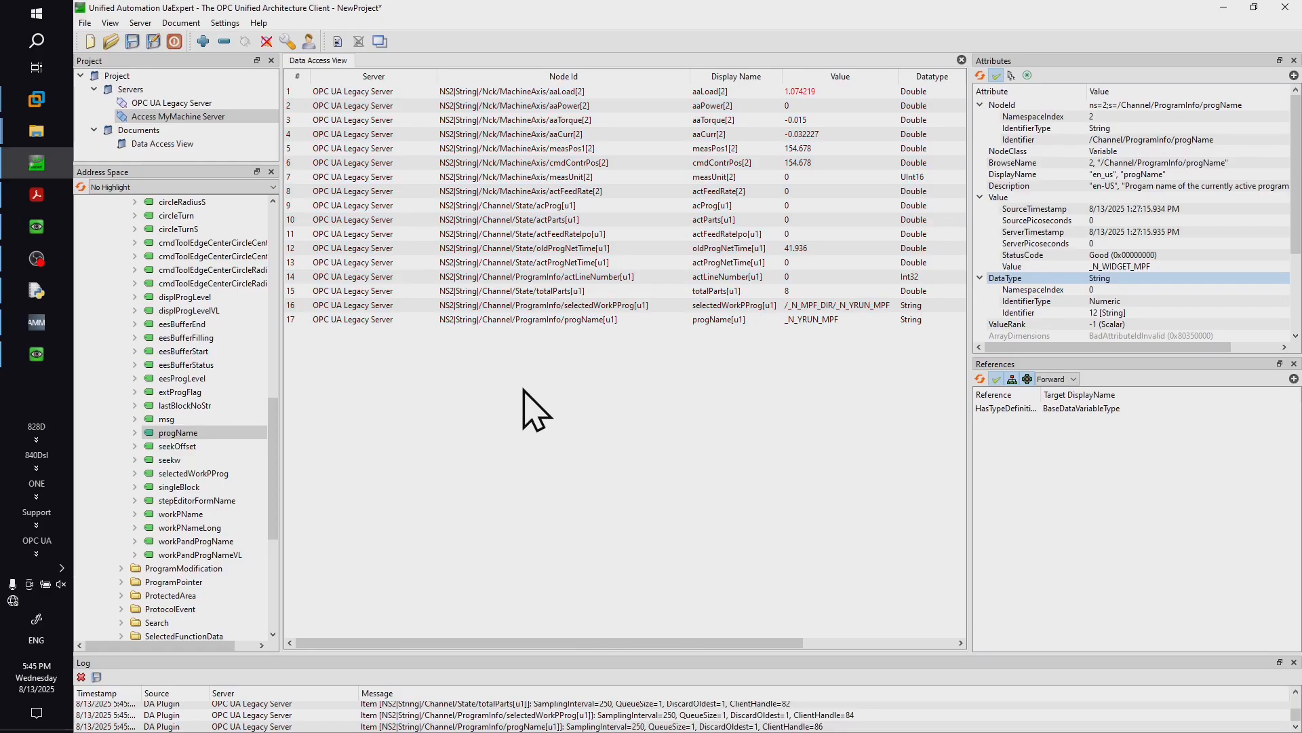
left_click(188, 103)
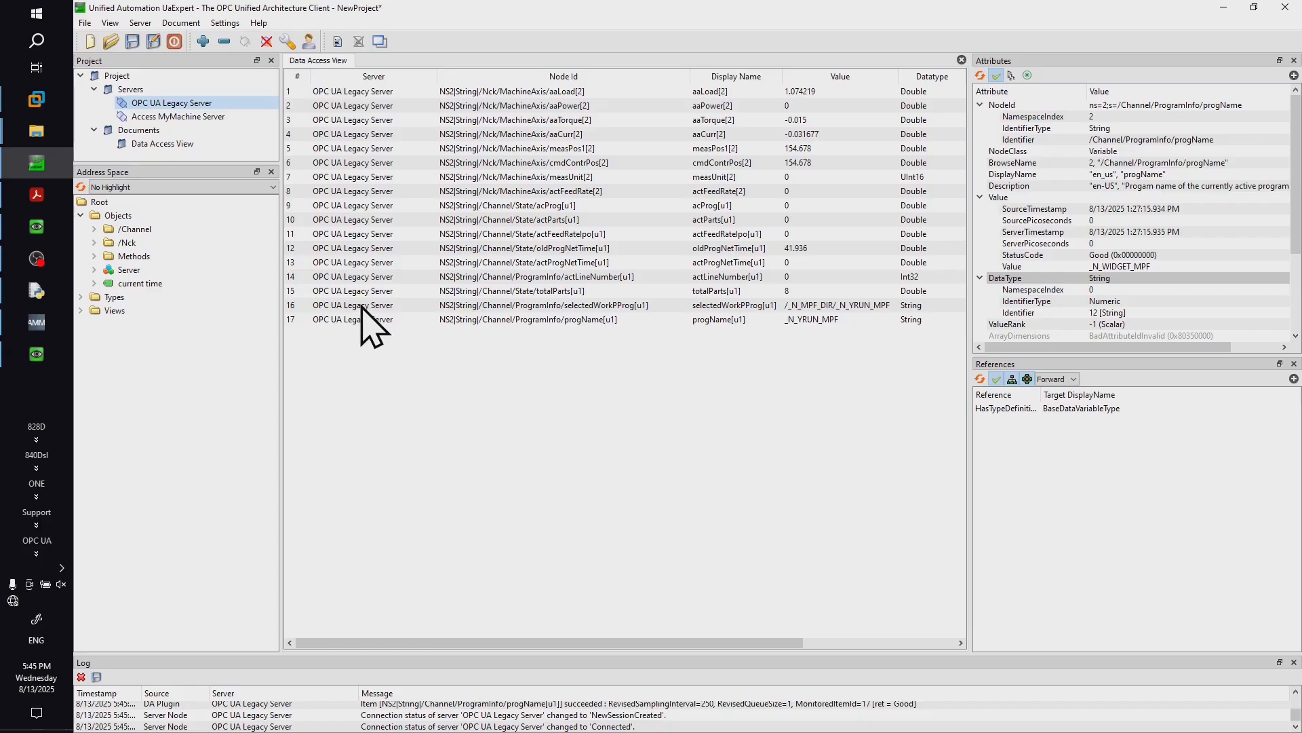
left_click(36, 227)
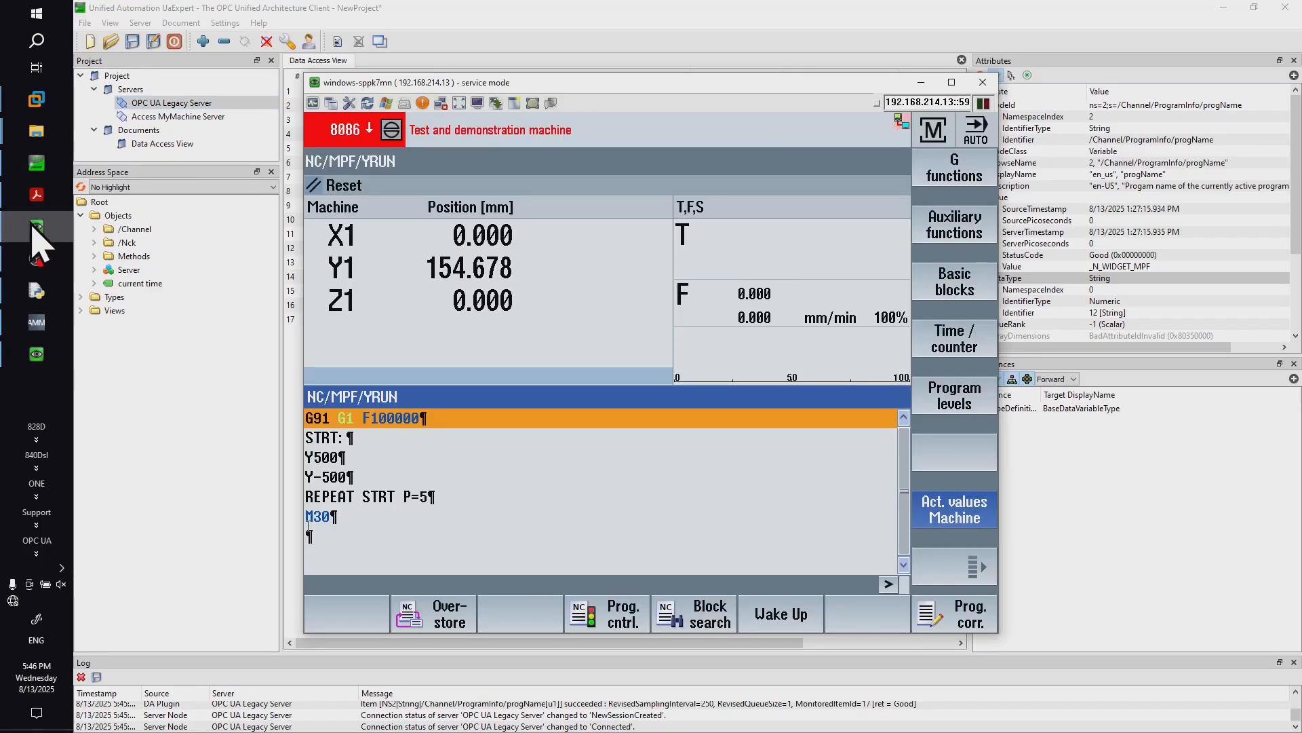
left_click(34, 229)
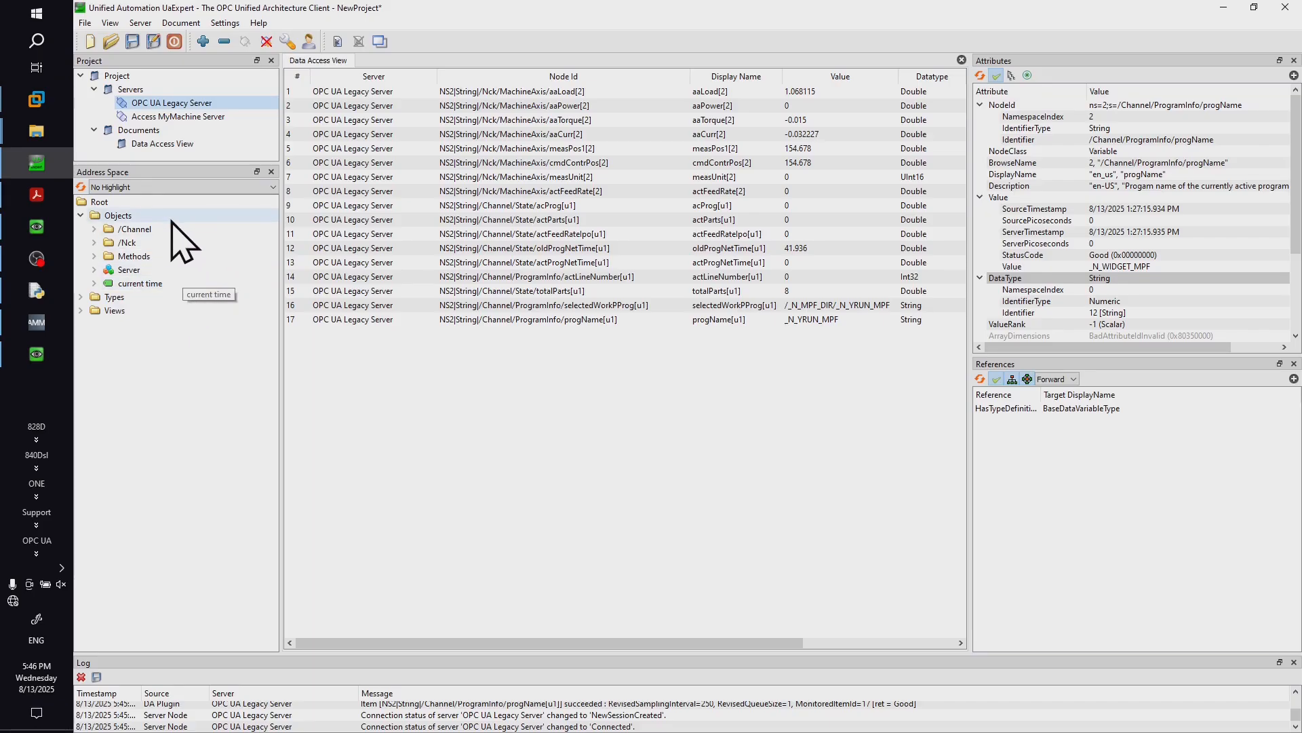
Disconnect and reconnect the OPC UA Legacy Server, ignoring the certificate host name error
left_click(267, 42)
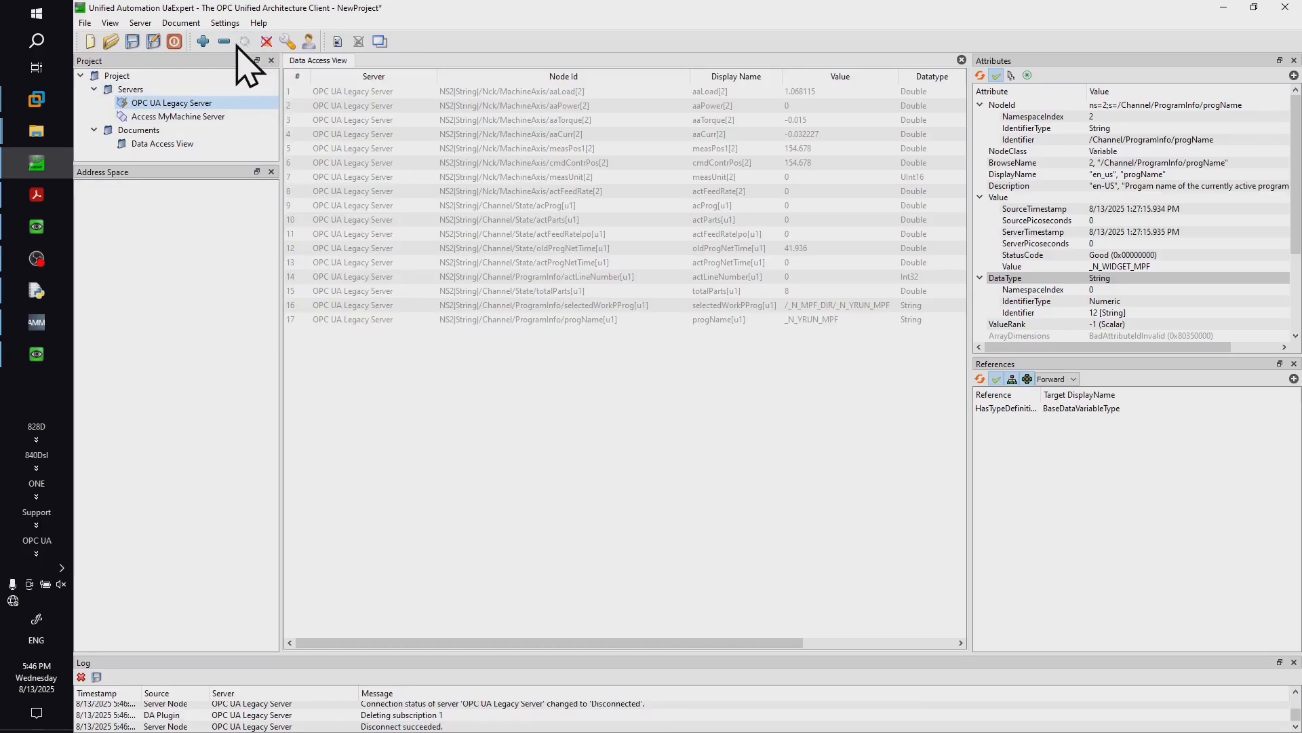
left_click(245, 42)
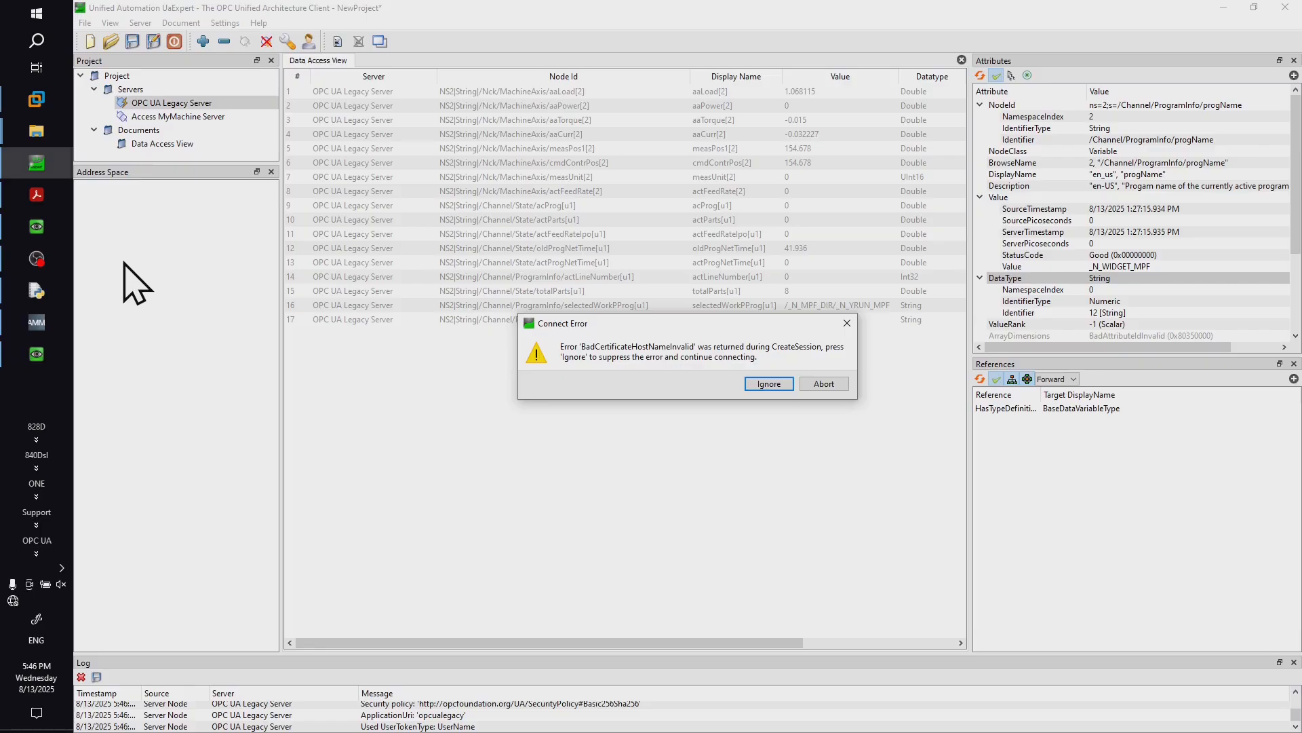
left_click(769, 384)
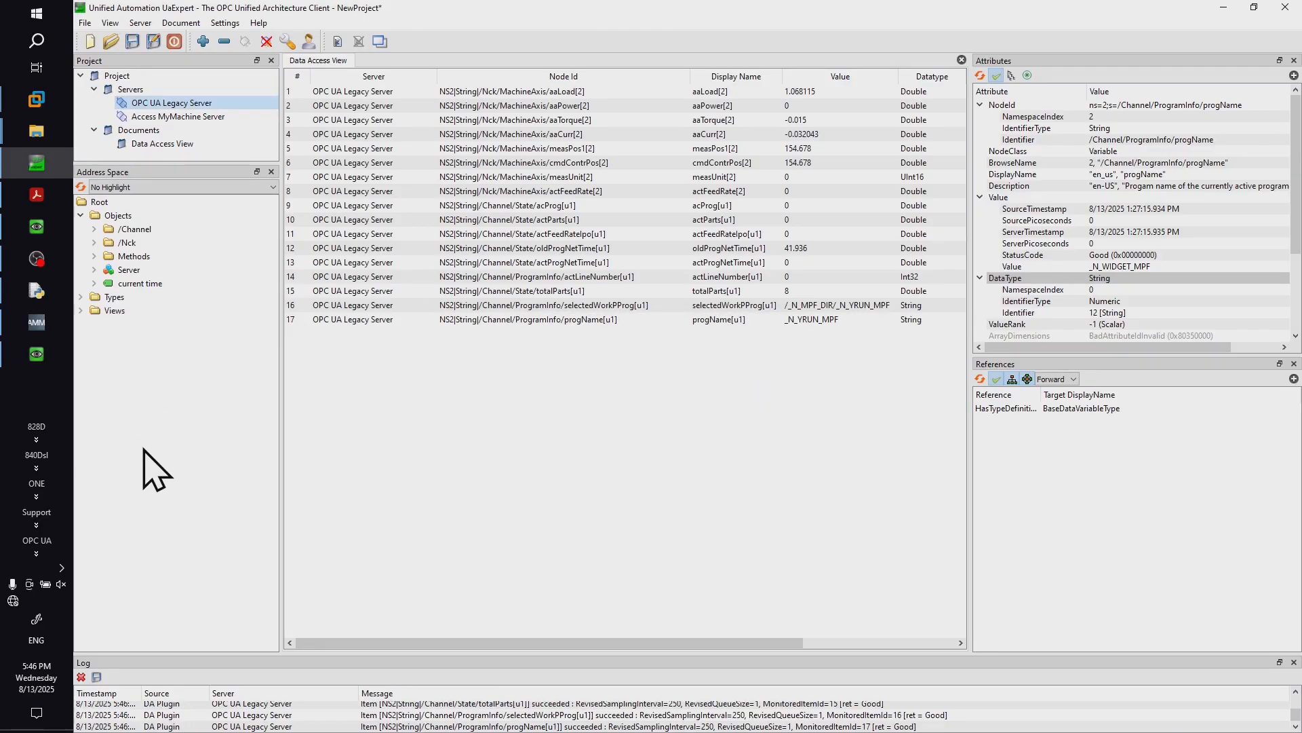
Expand the /Channel and /Nck folders with their State and MachineAxis subfolders to examine the configured variables
left_click(94, 230)
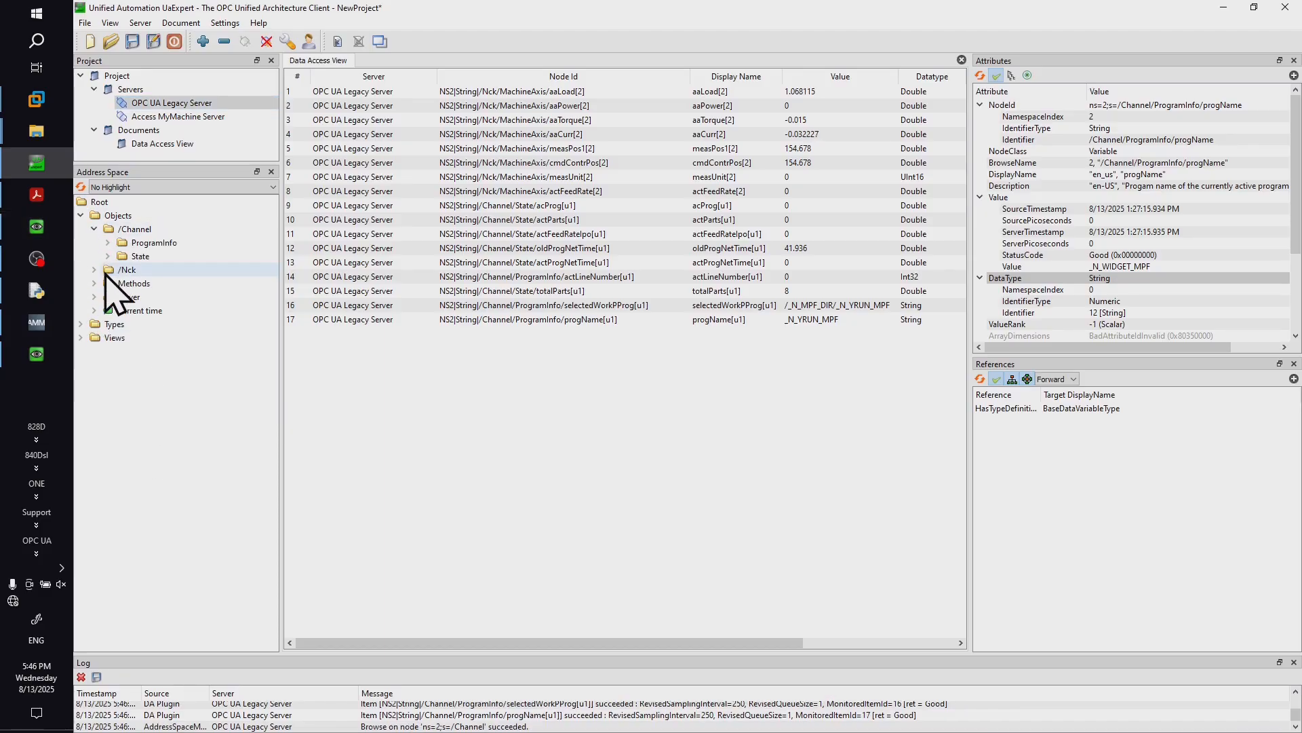
left_click(94, 269)
left_click(108, 257)
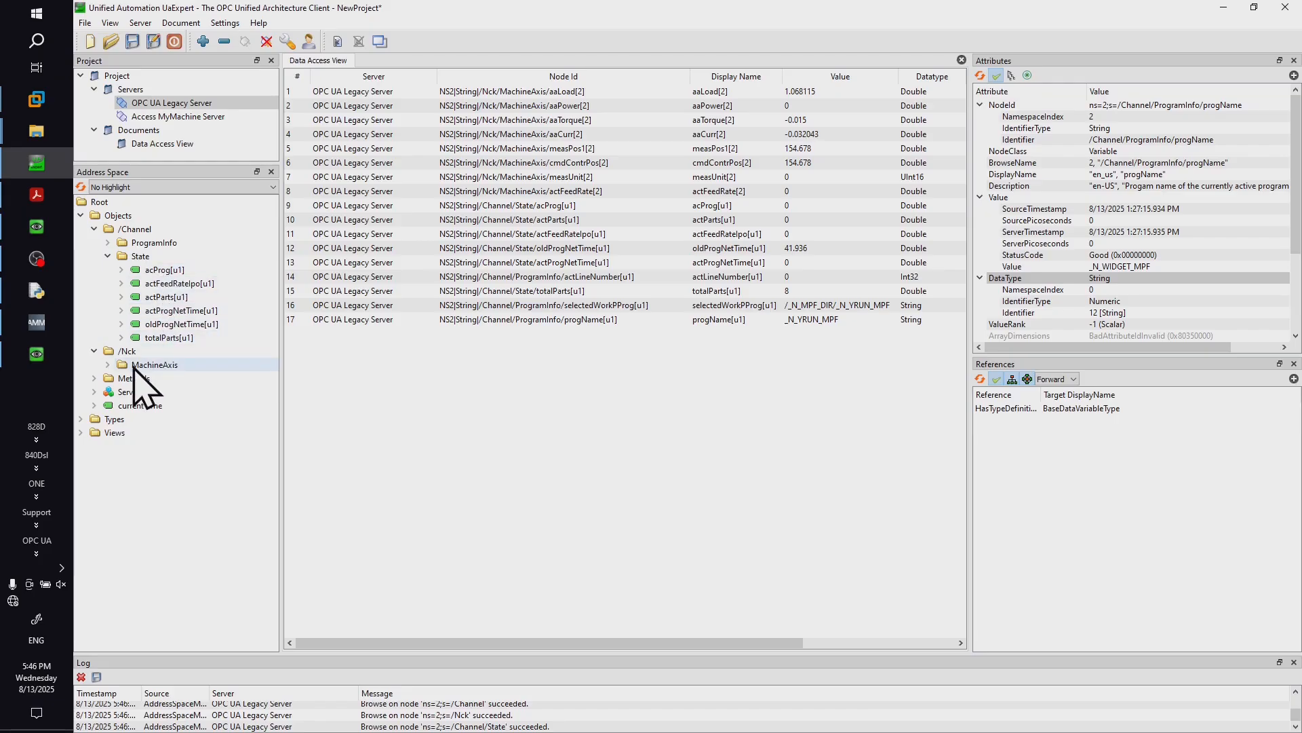
left_click(108, 365)
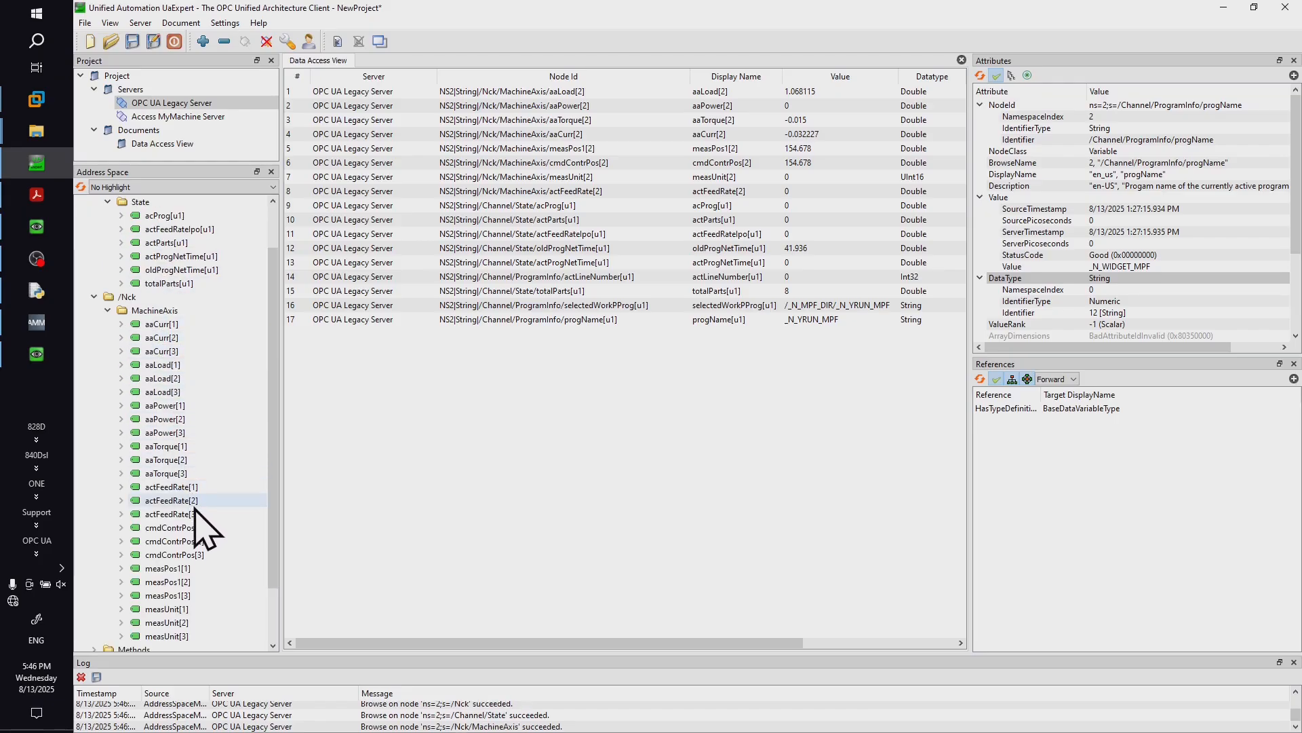
Show the Access MyMachine Server's address space and collapse ProgramInfo and Channel to examine the folders under Sinumerik
left_click(169, 118)
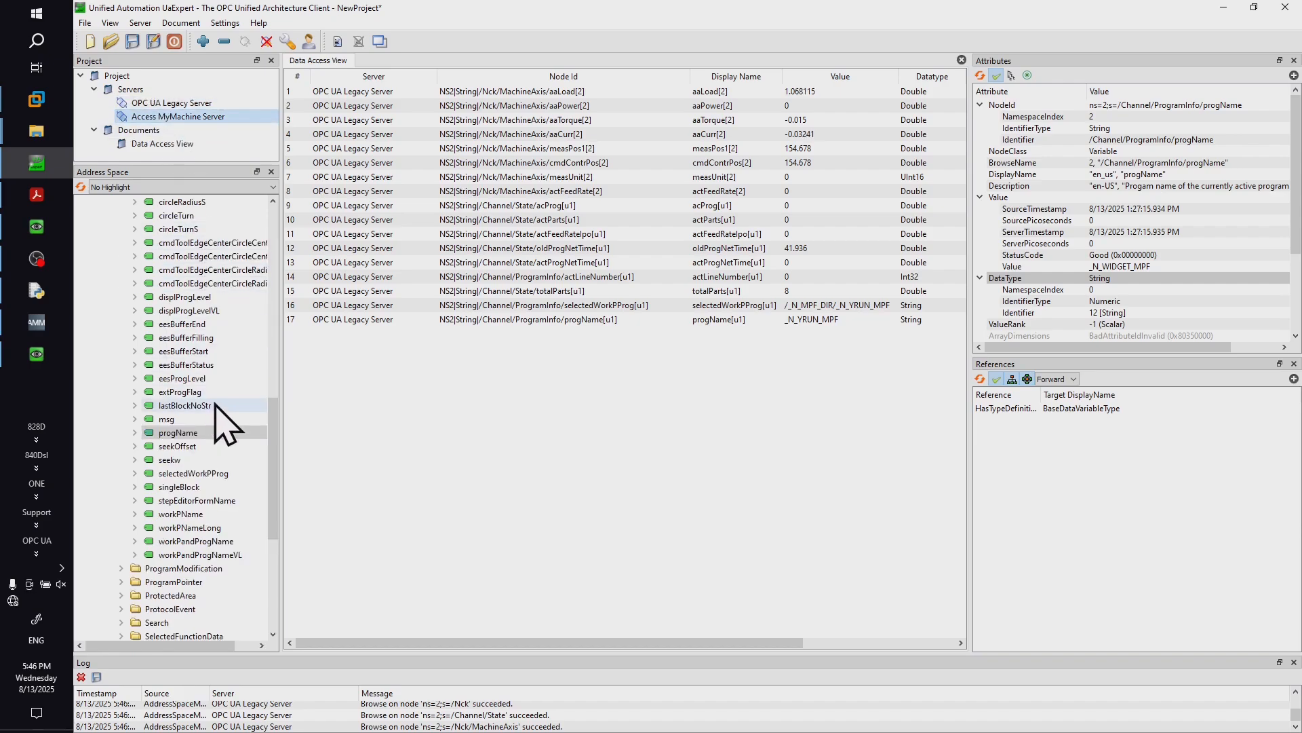
left_click_drag(282, 445, 268, 276)
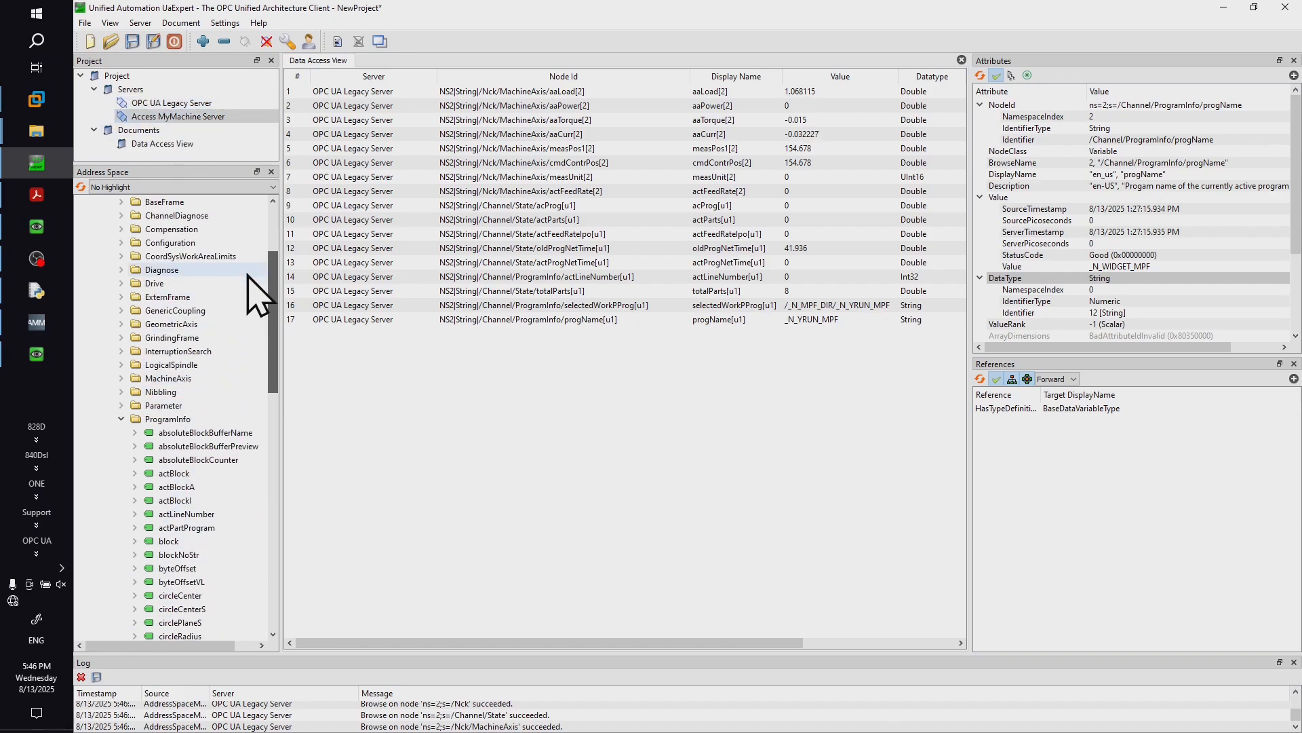
left_click(123, 420)
scroll(277, 380, "up", 4)
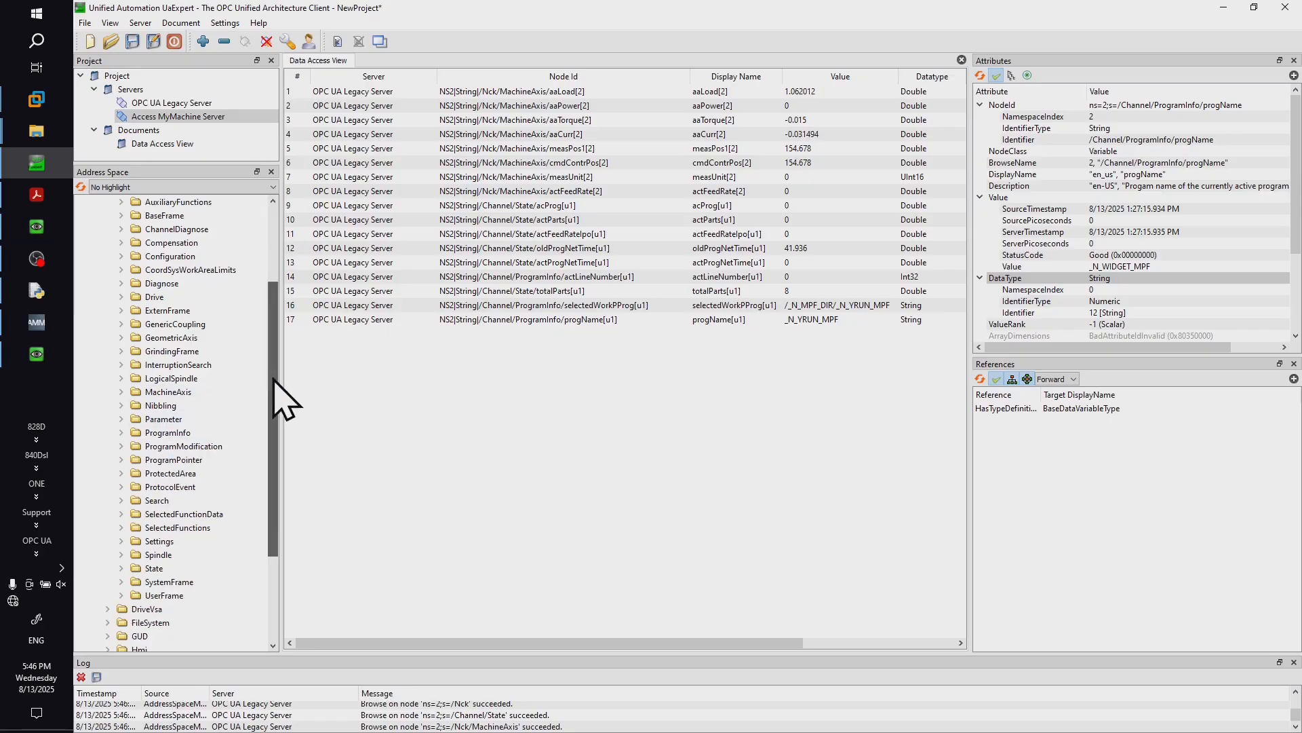
left_click(108, 299)
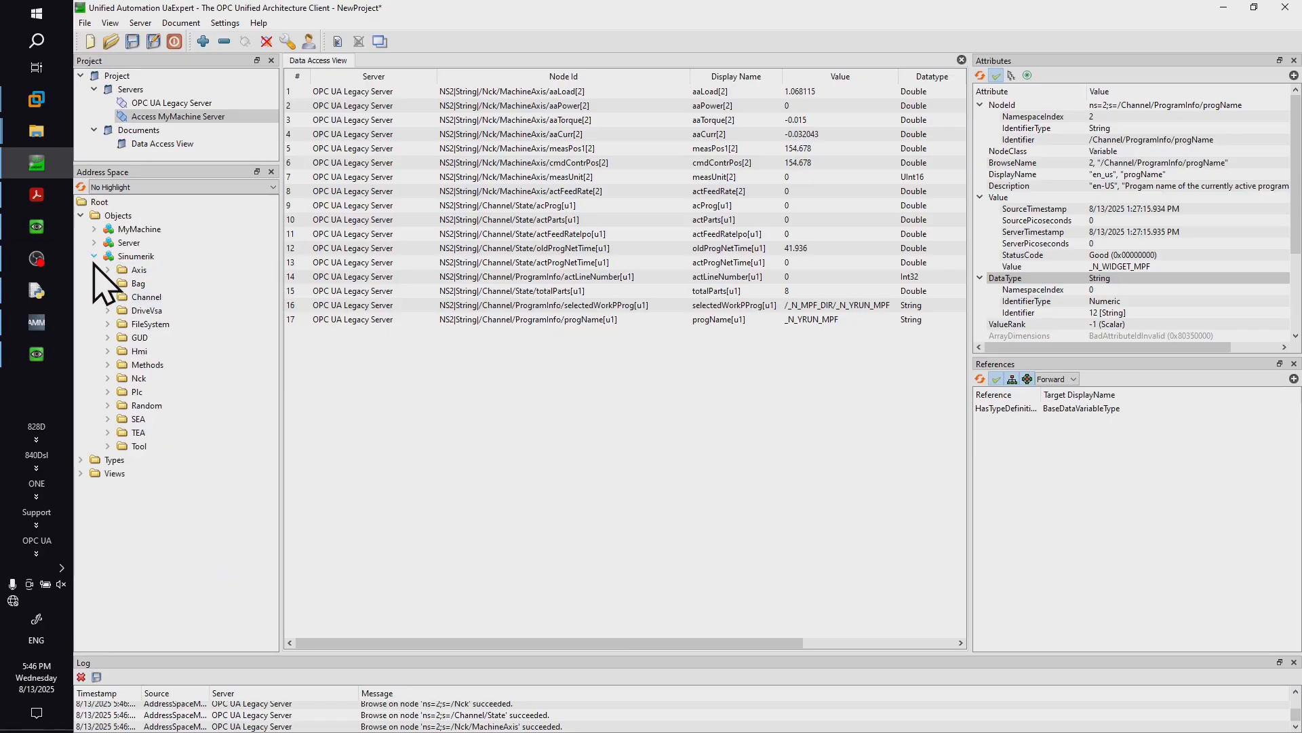
Collapse the Sinumerik folder and compare the top-level address spaces of the OPC UA Legacy Server and the Access MyMachine Server
left_click(94, 255)
left_click(147, 103)
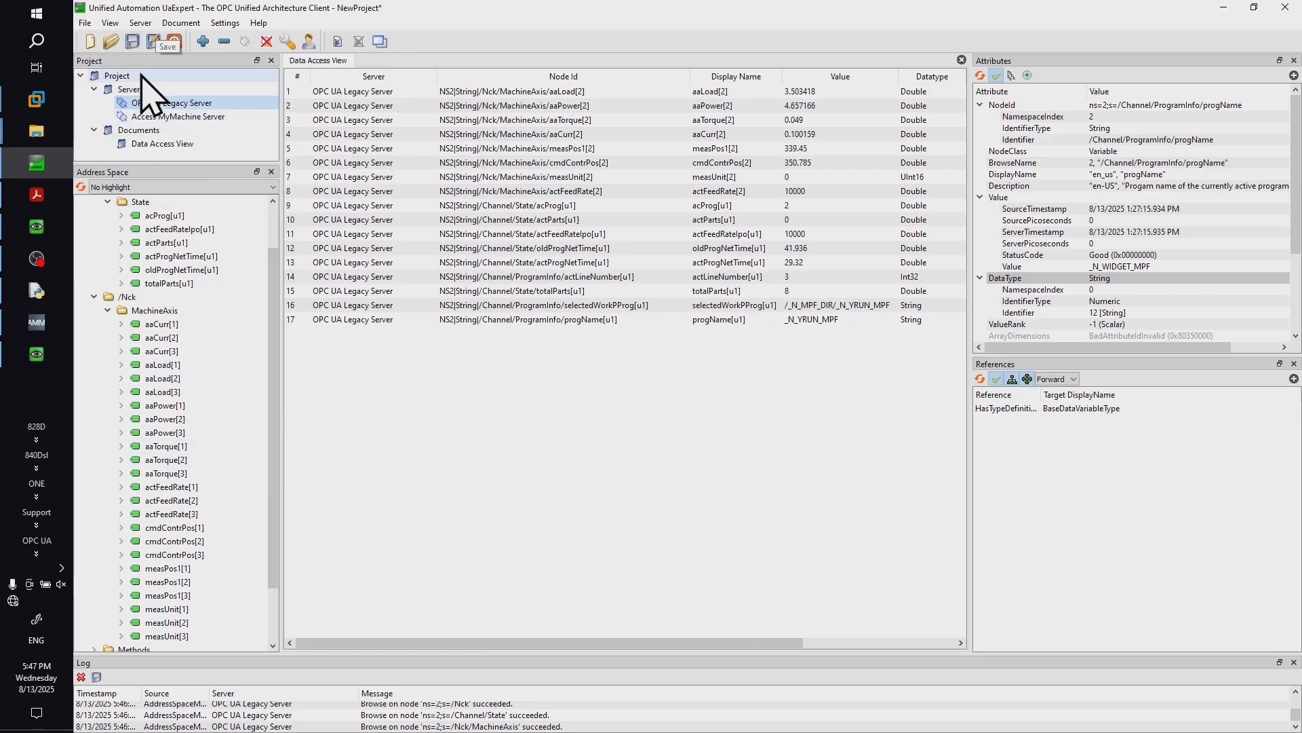
left_click(142, 117)
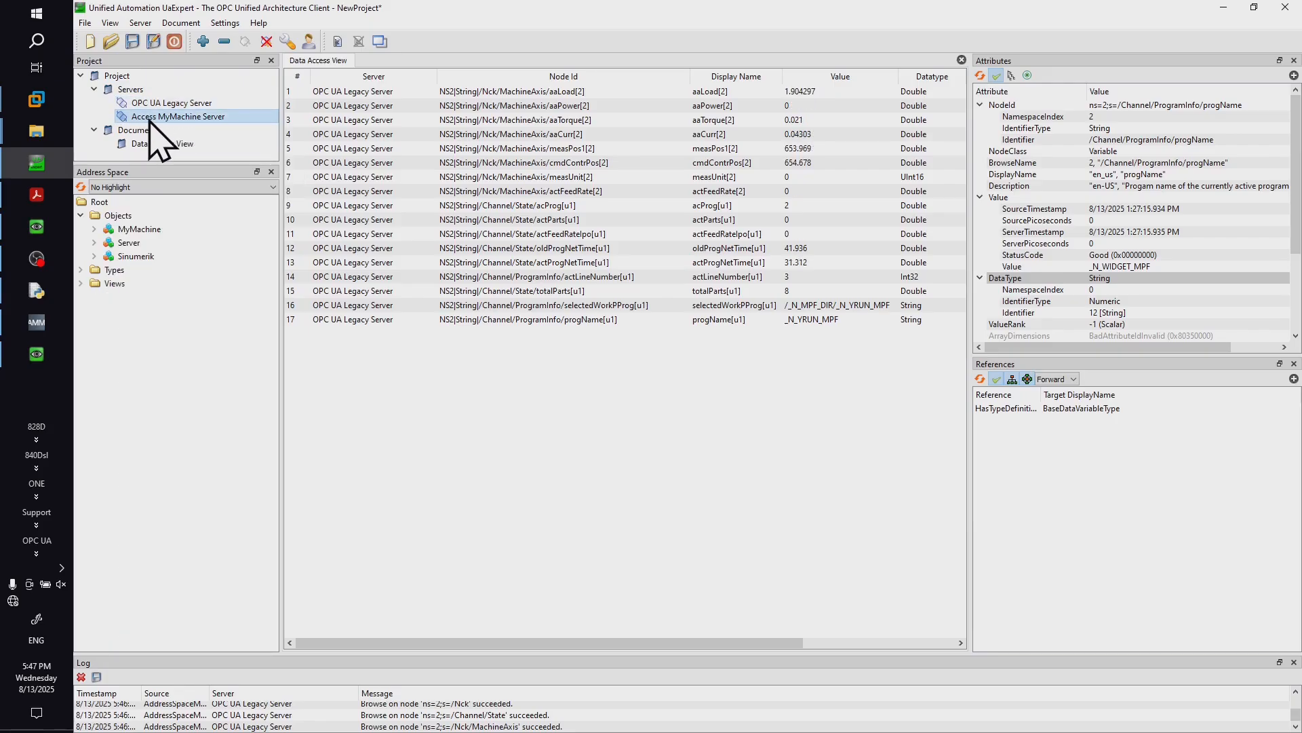
Expand Sinumerik, Channel and ProgramInfo in the Access MyMachine Server and select the progName variable to examine its attributes
left_click(94, 256)
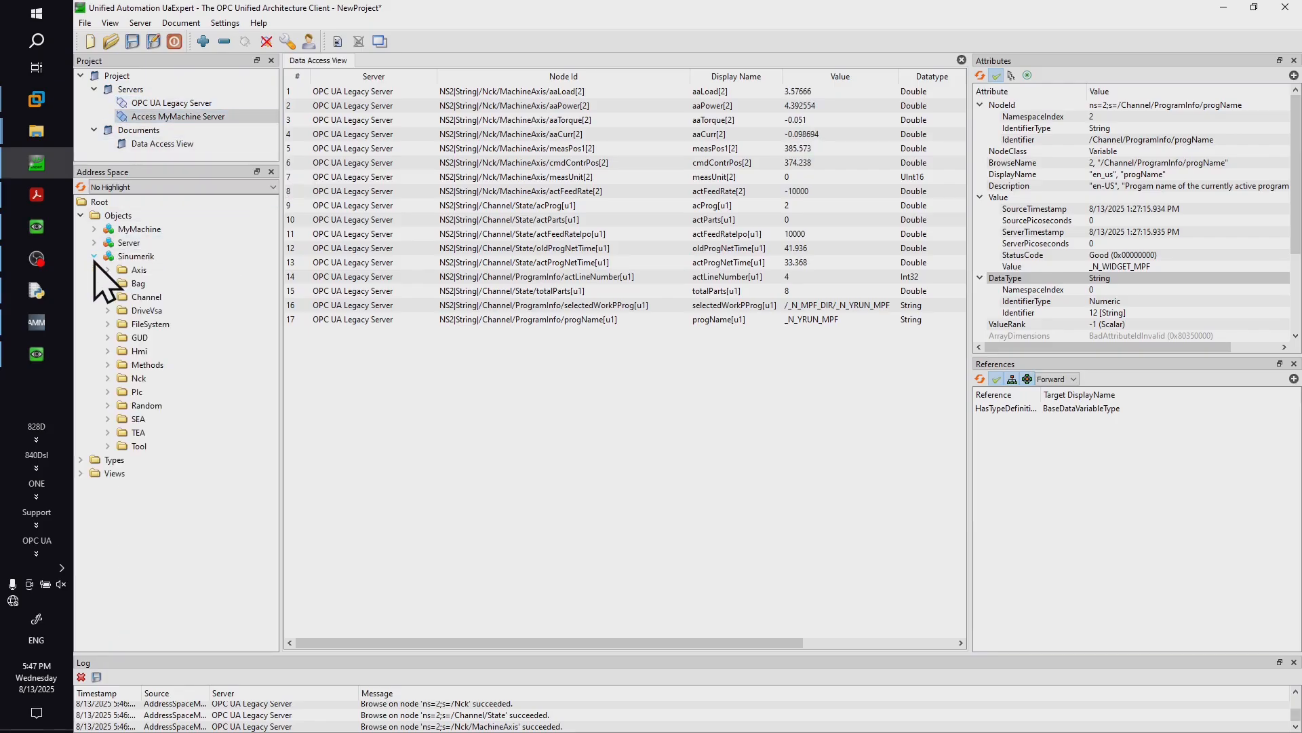
left_click(109, 297)
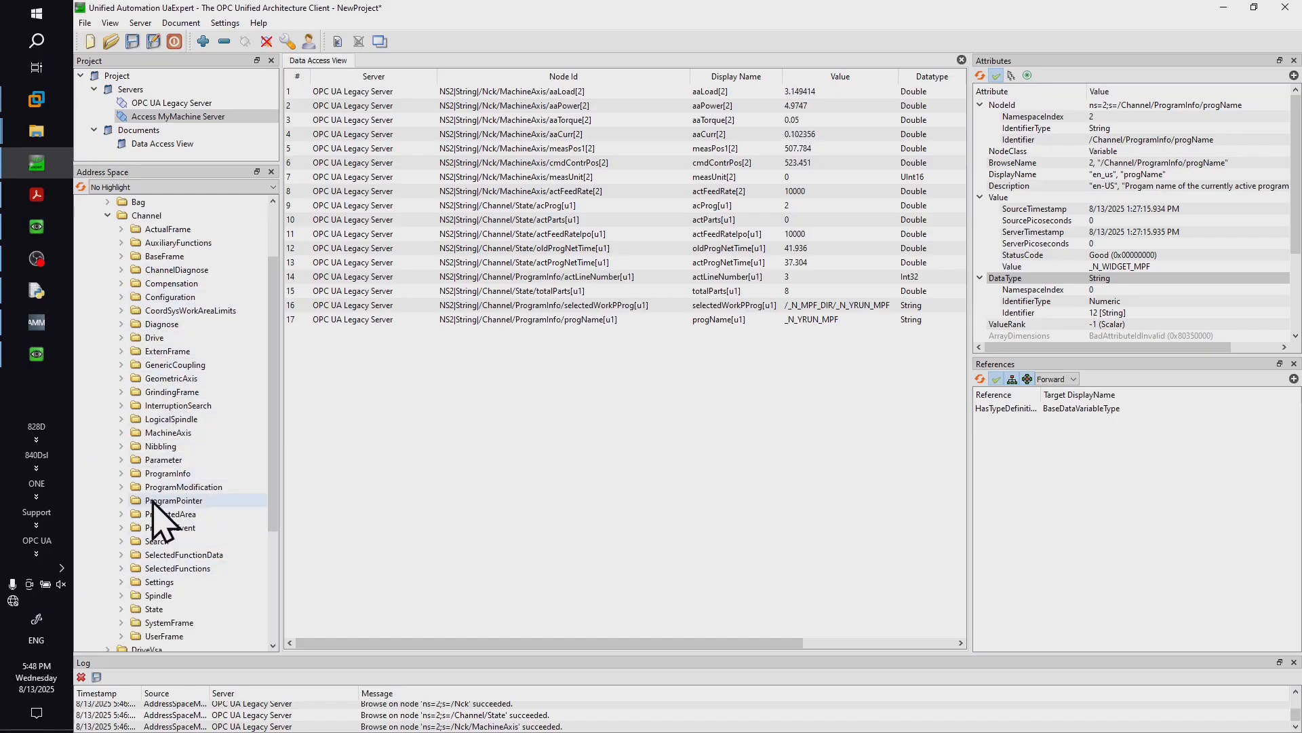
double_click(126, 472)
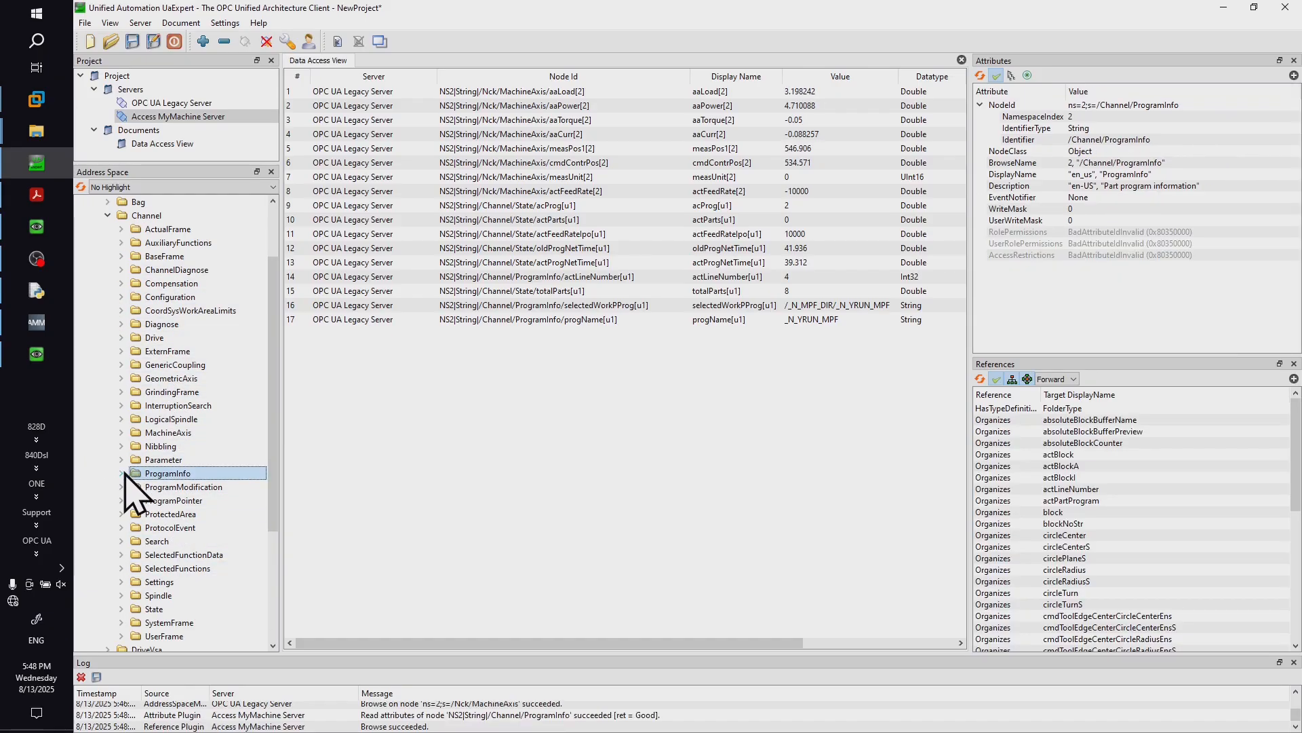
scroll(217, 597, "down", 3)
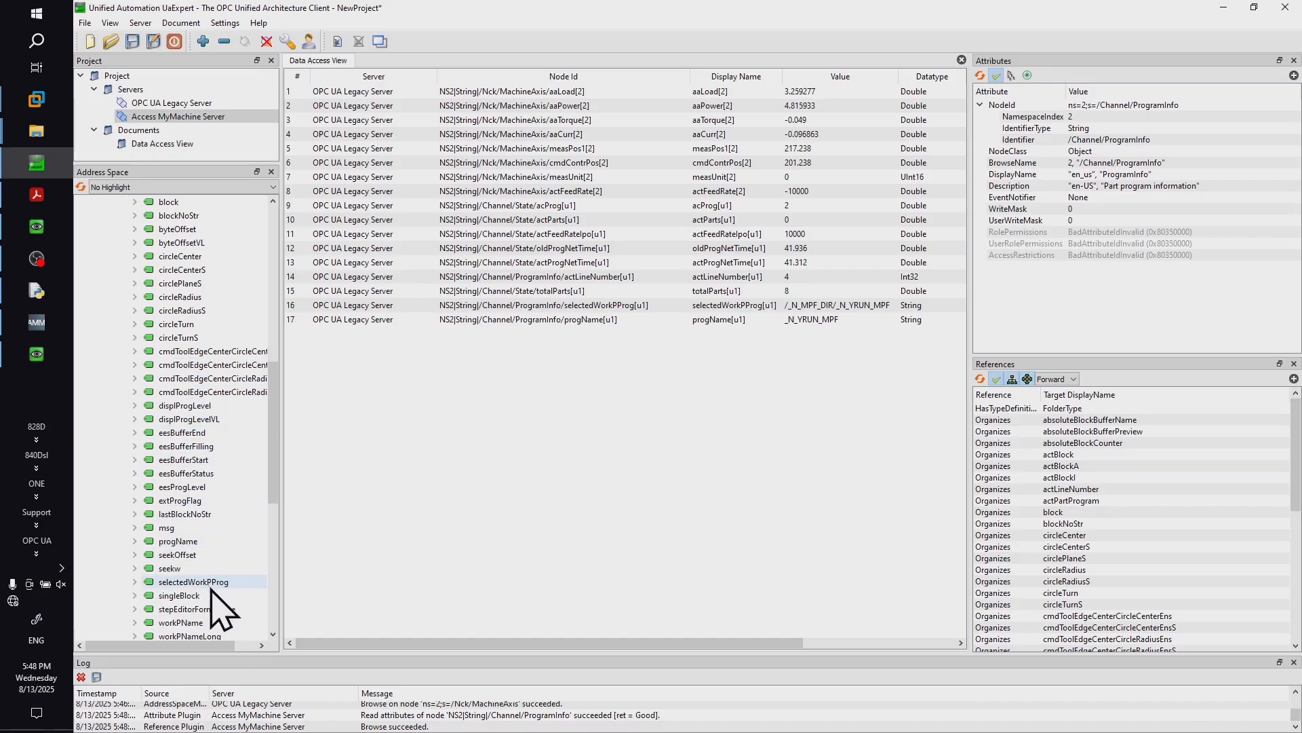
left_click(201, 541)
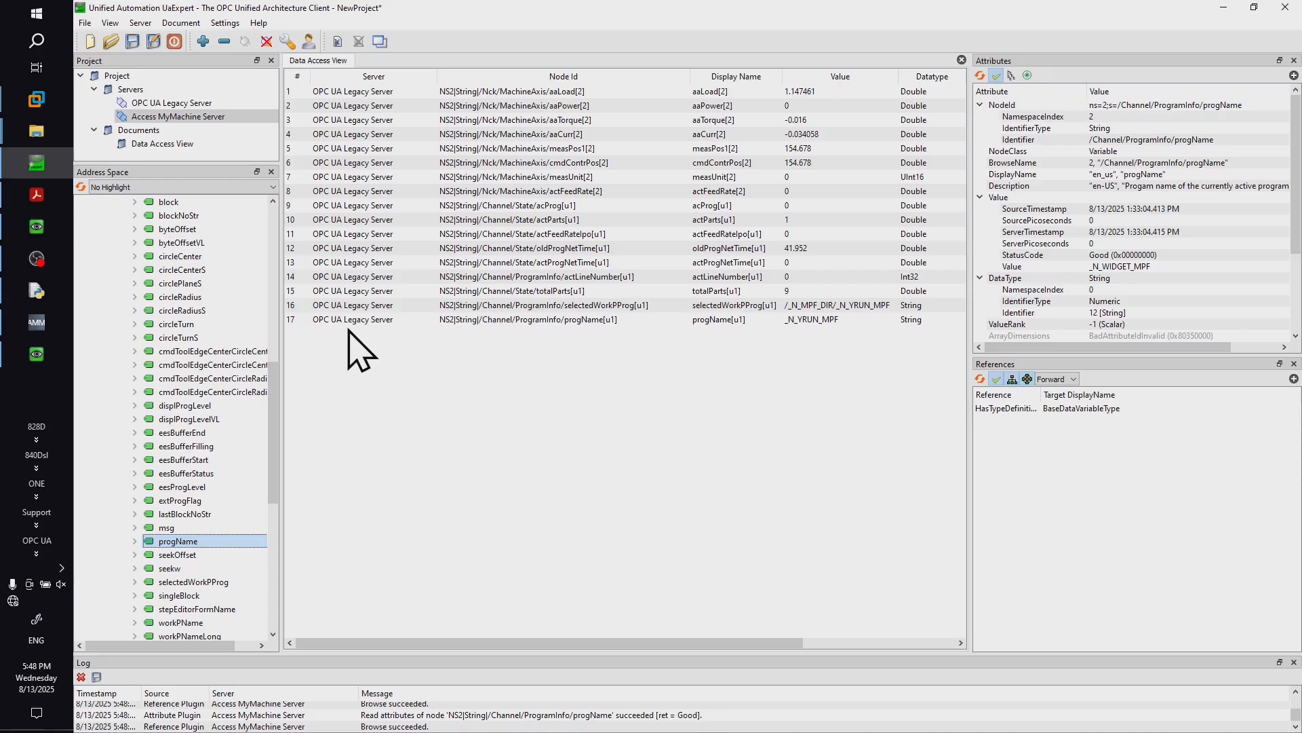
Add a custom node for the Access MyMachine Server to the Data Access View, with namespace 2 and String identifier /Channel/ProgramInfo/progName[u1]
left_click(541, 355)
right_click(541, 354)
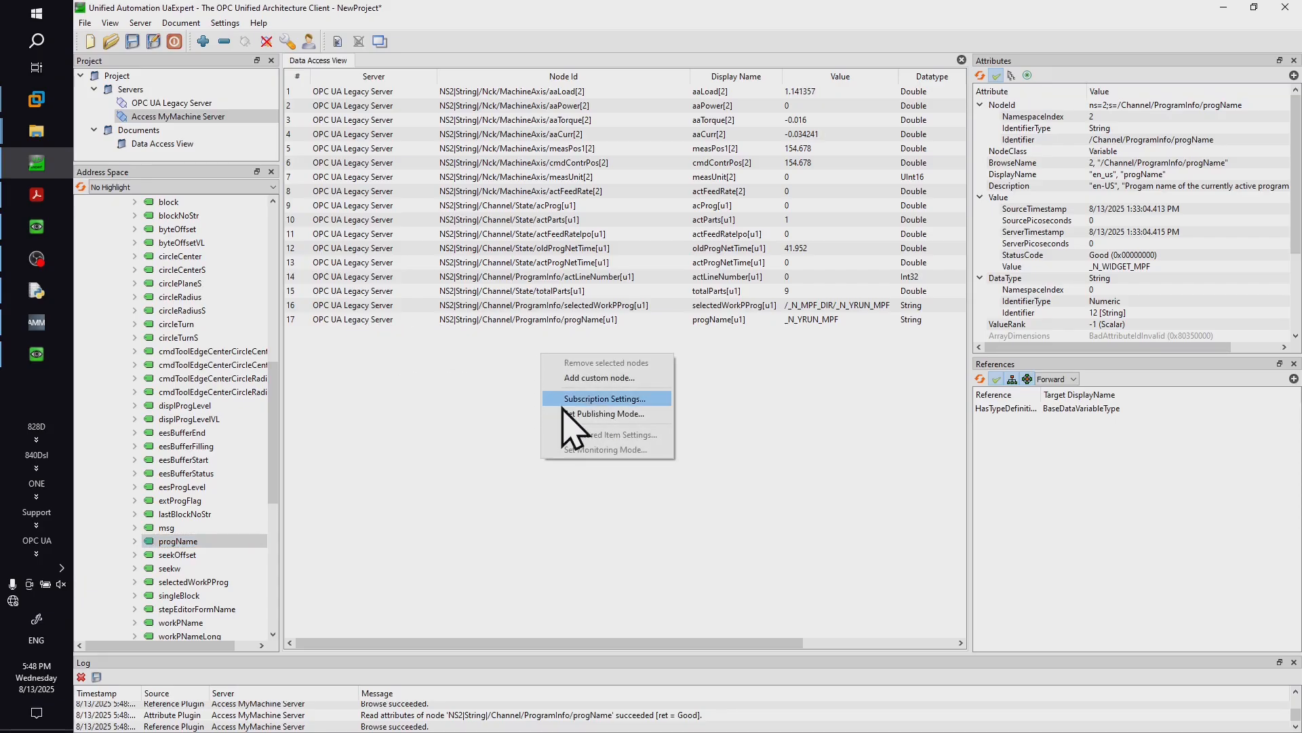
left_click(606, 378)
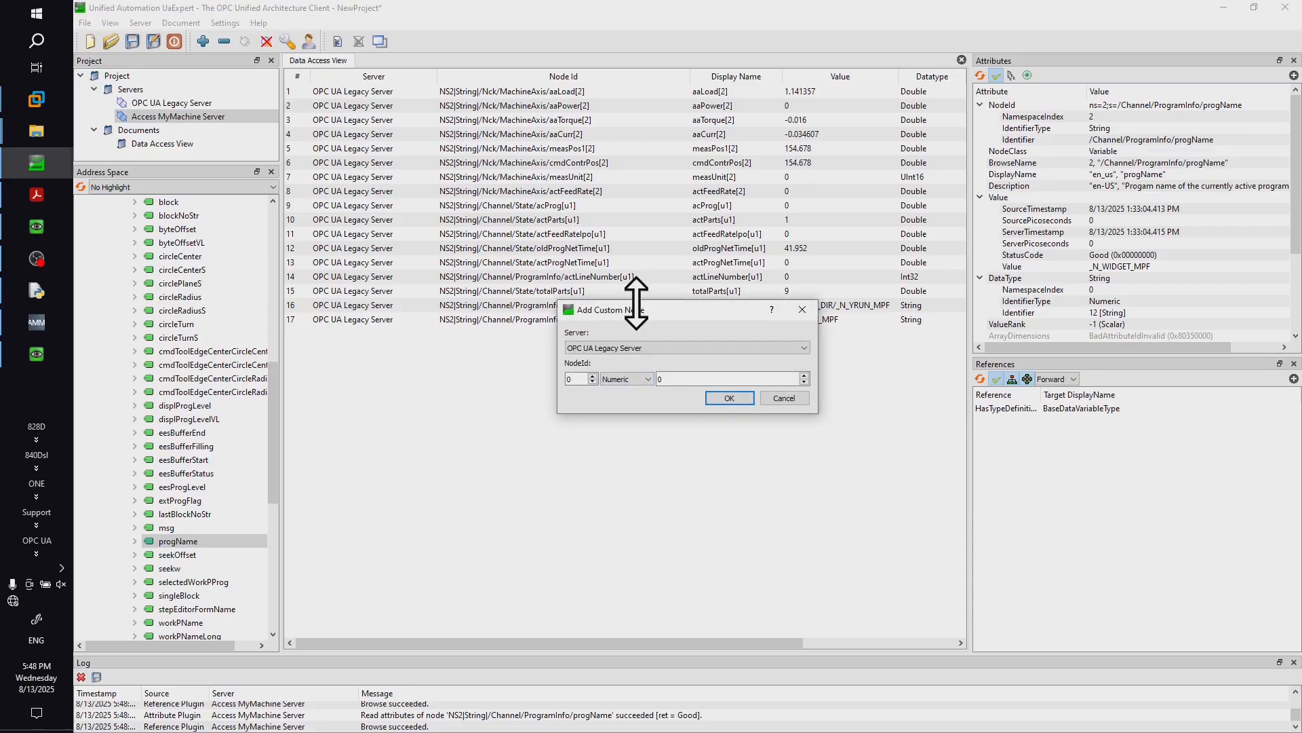
left_click_drag(634, 310, 519, 367)
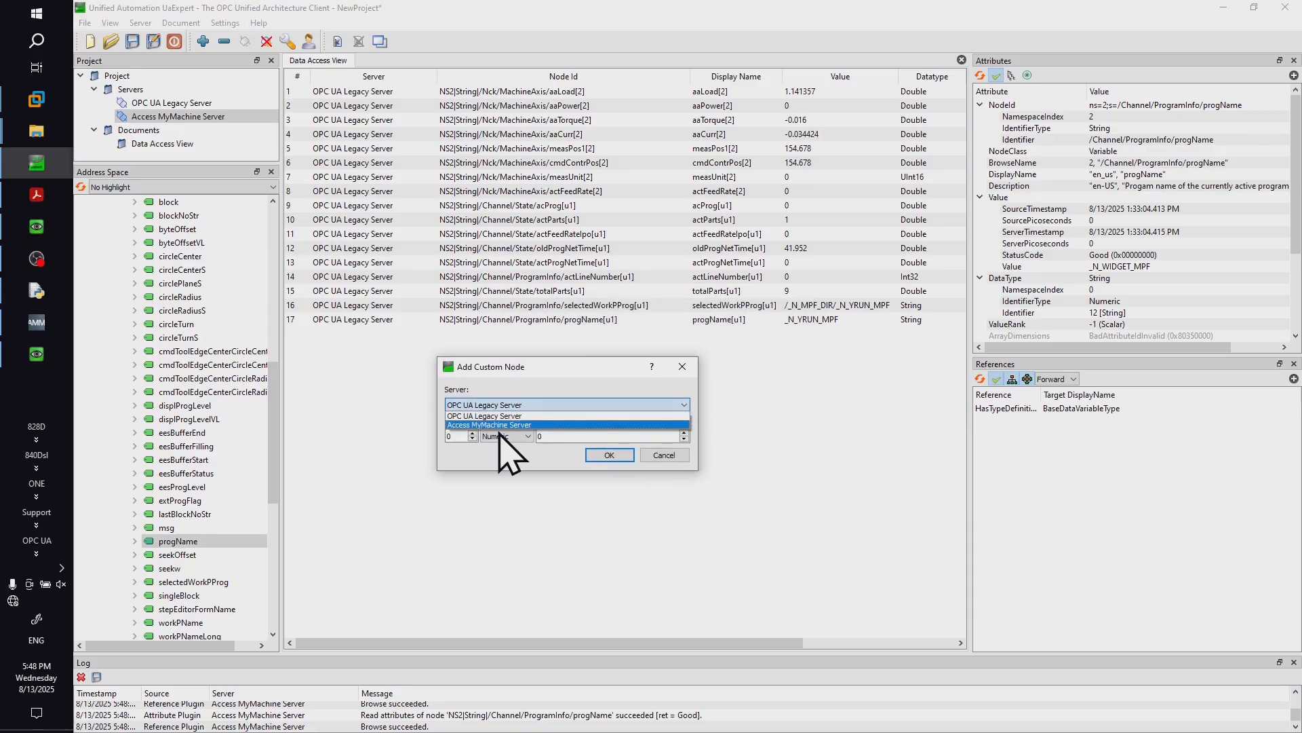
left_click(499, 424)
left_click(473, 433)
left_click(473, 432)
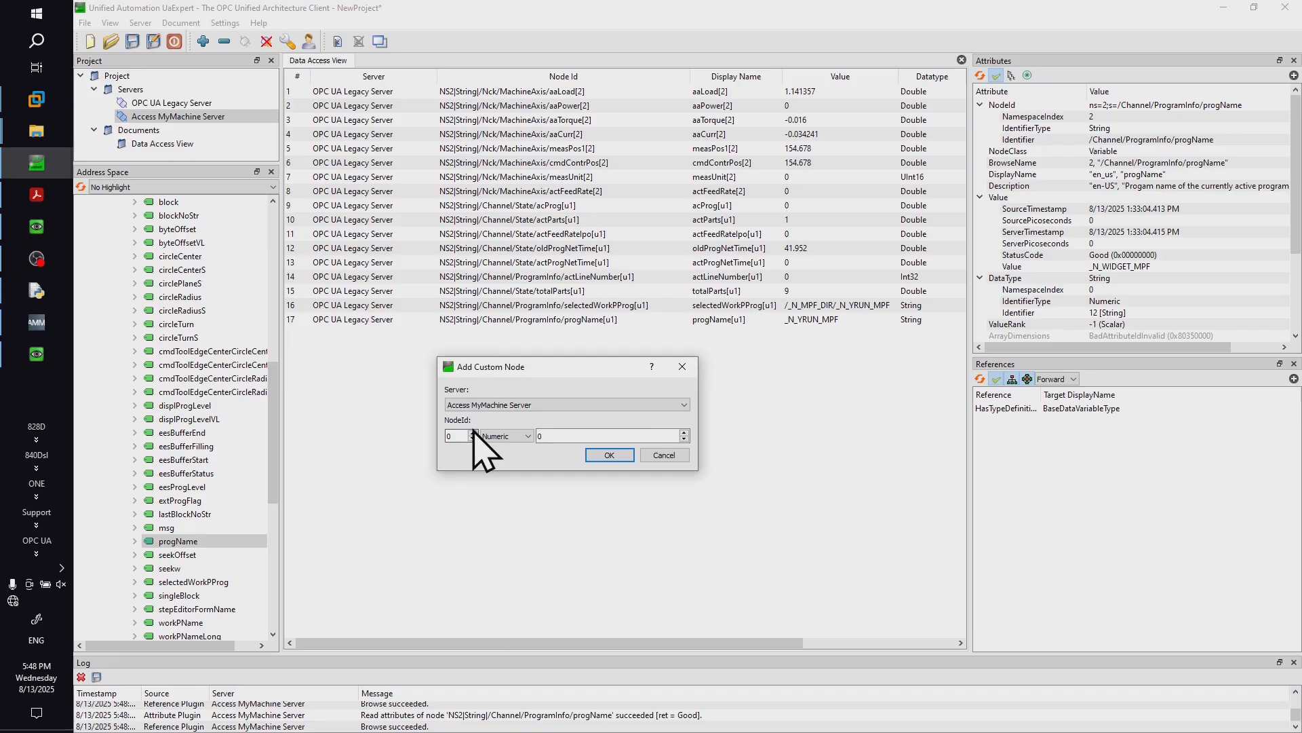
left_click(506, 435)
left_click(508, 457)
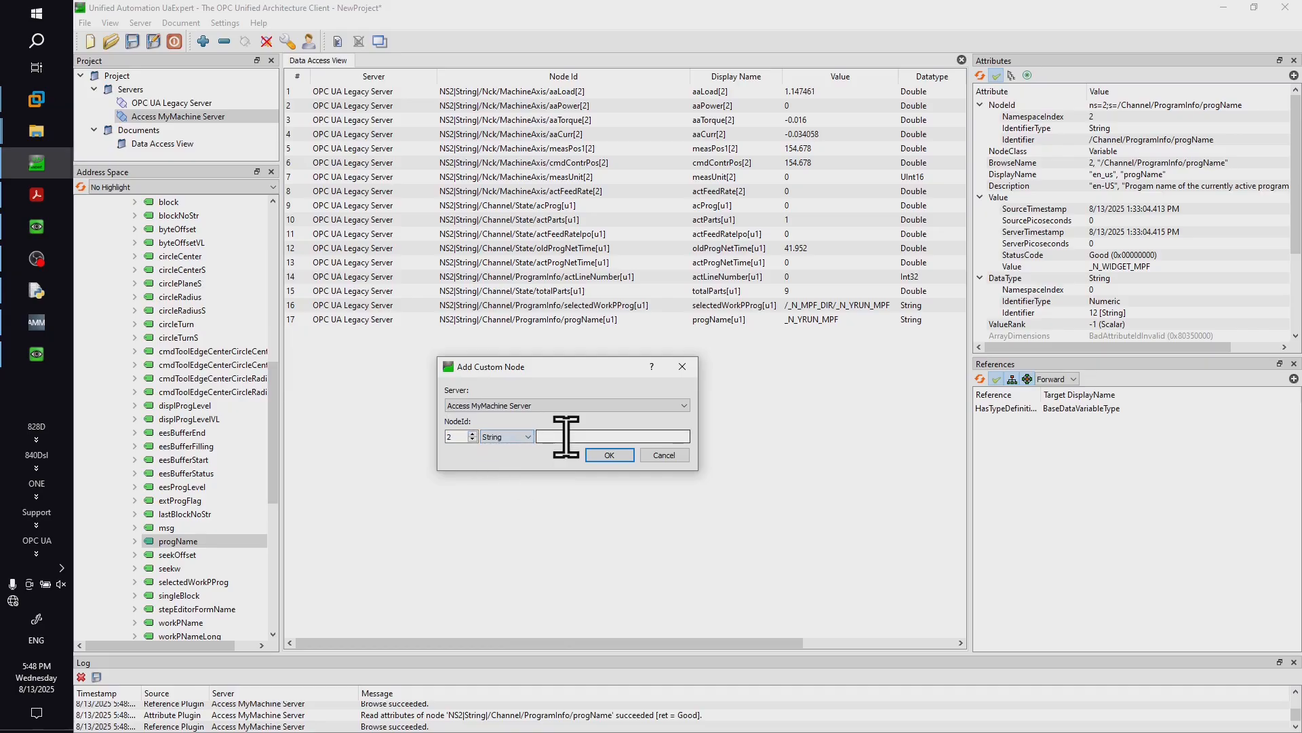
left_click(567, 437)
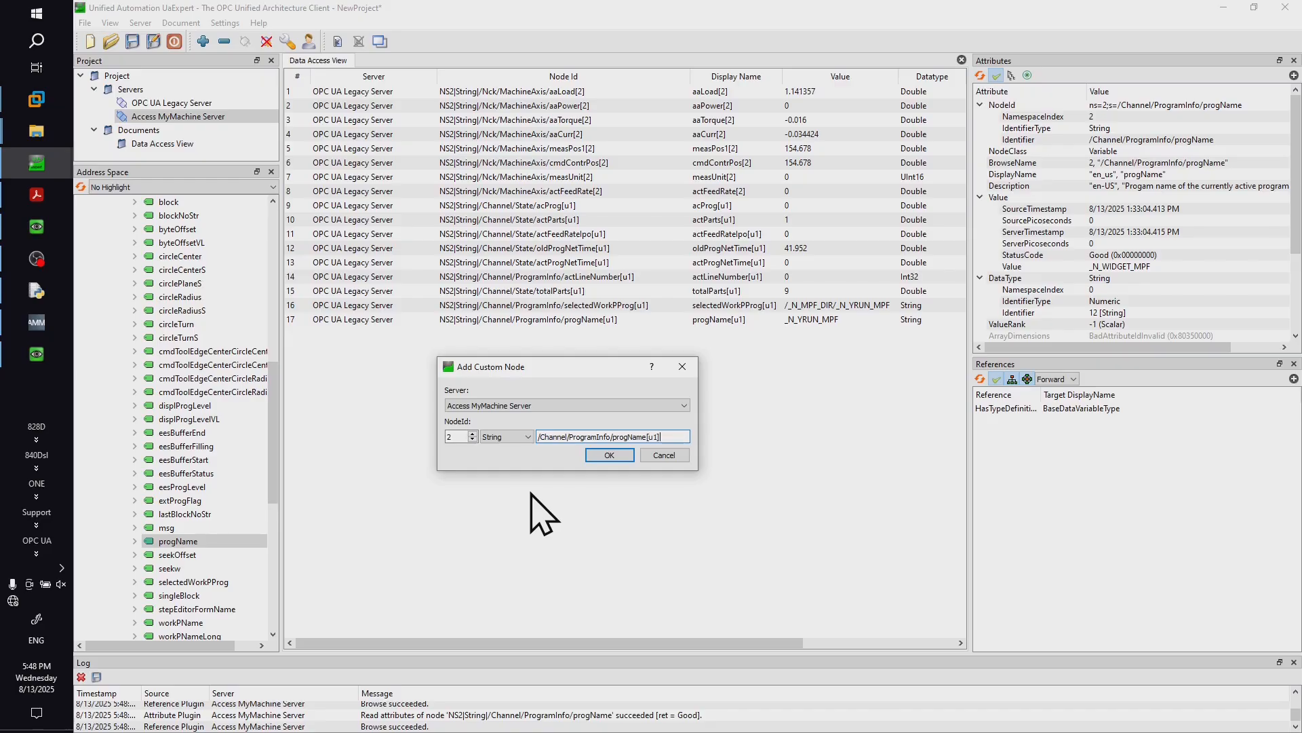
left_click(594, 455)
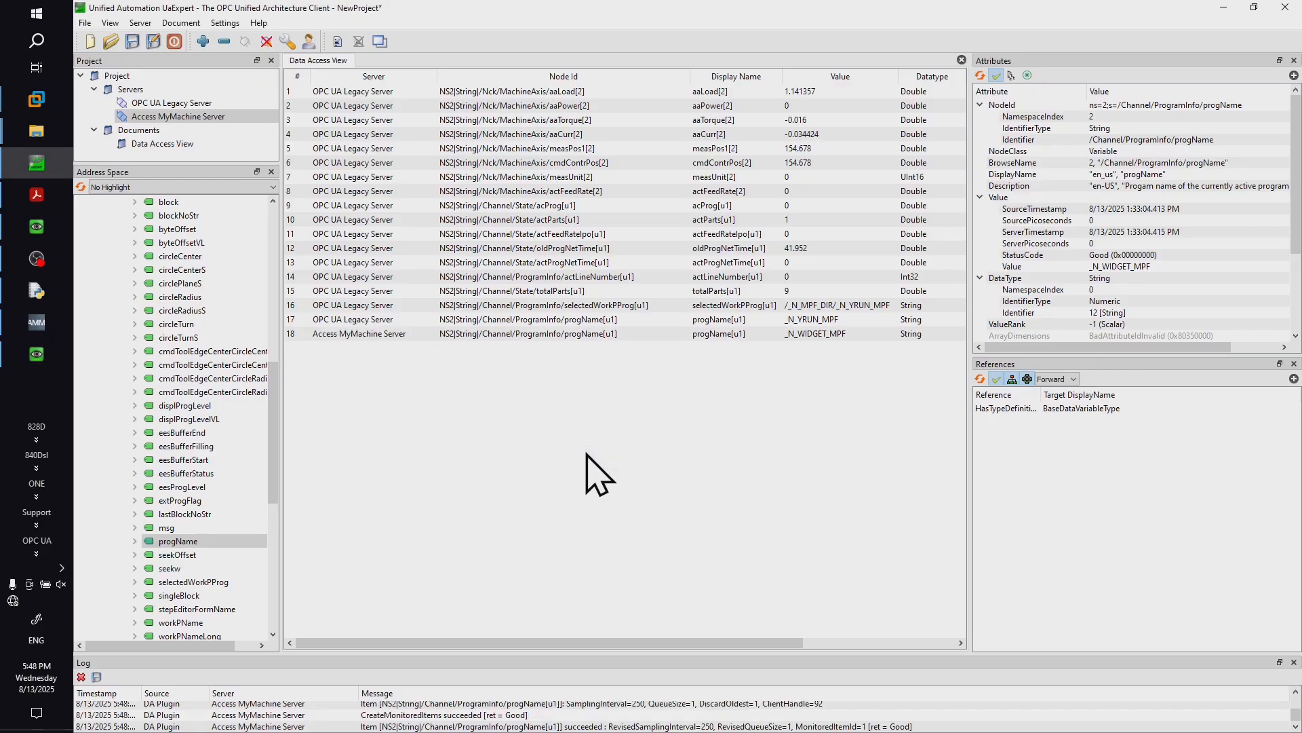
Compare the server, node ID and value of the two progName[u1] rows in the Data Access View
left_click(803, 334)
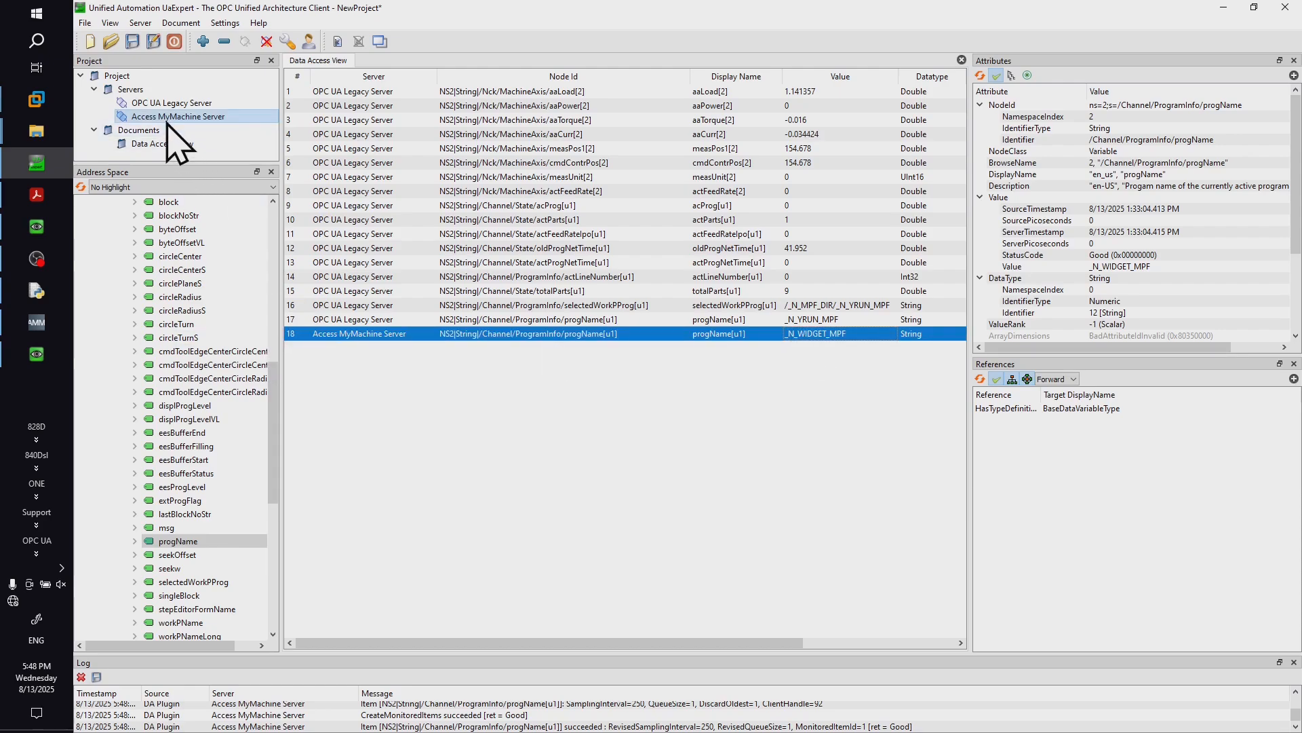
left_click(814, 320)
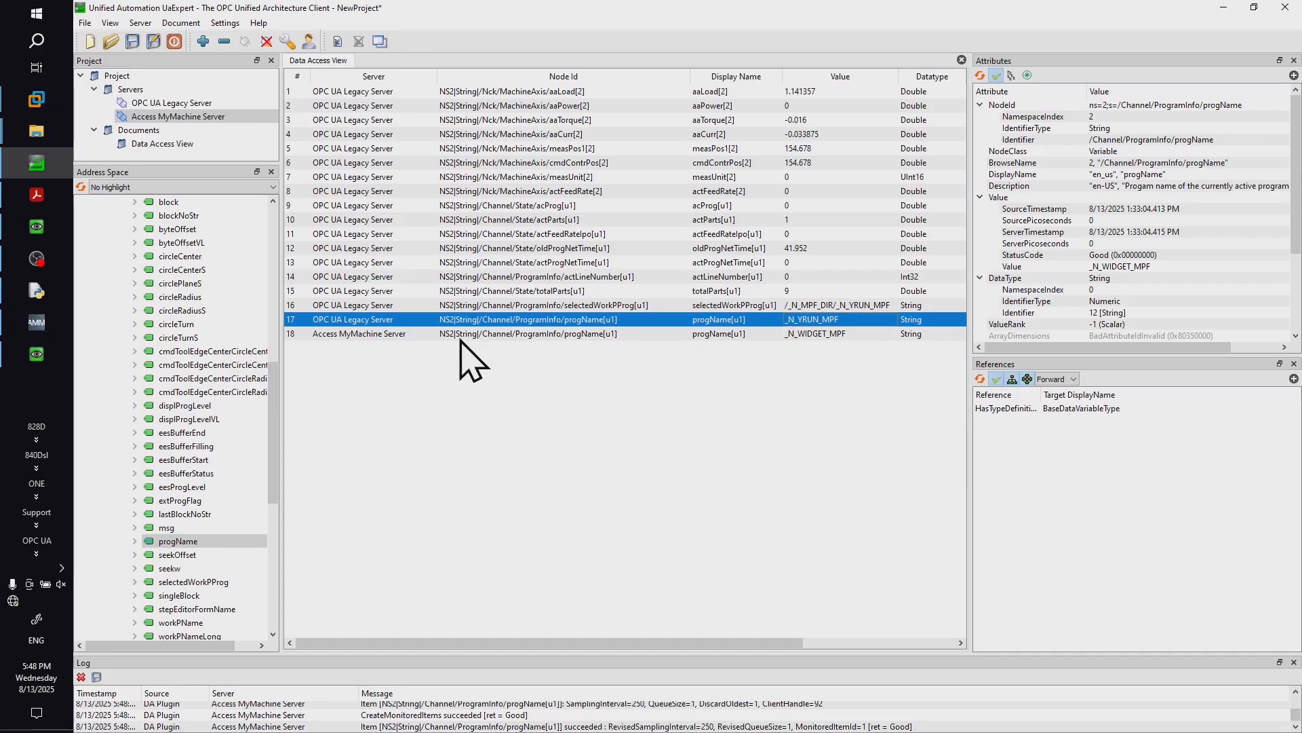
left_click(507, 331)
left_click(521, 321)
left_click(529, 336)
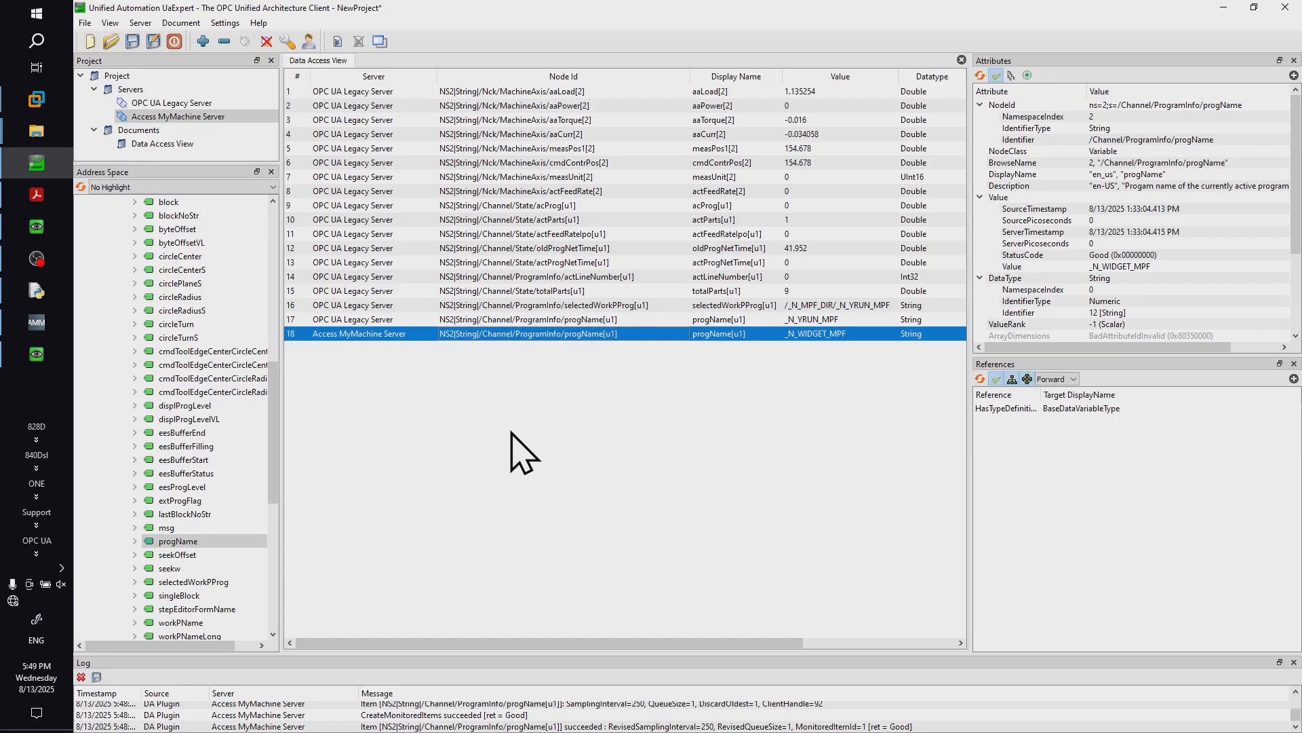
left_click(400, 318)
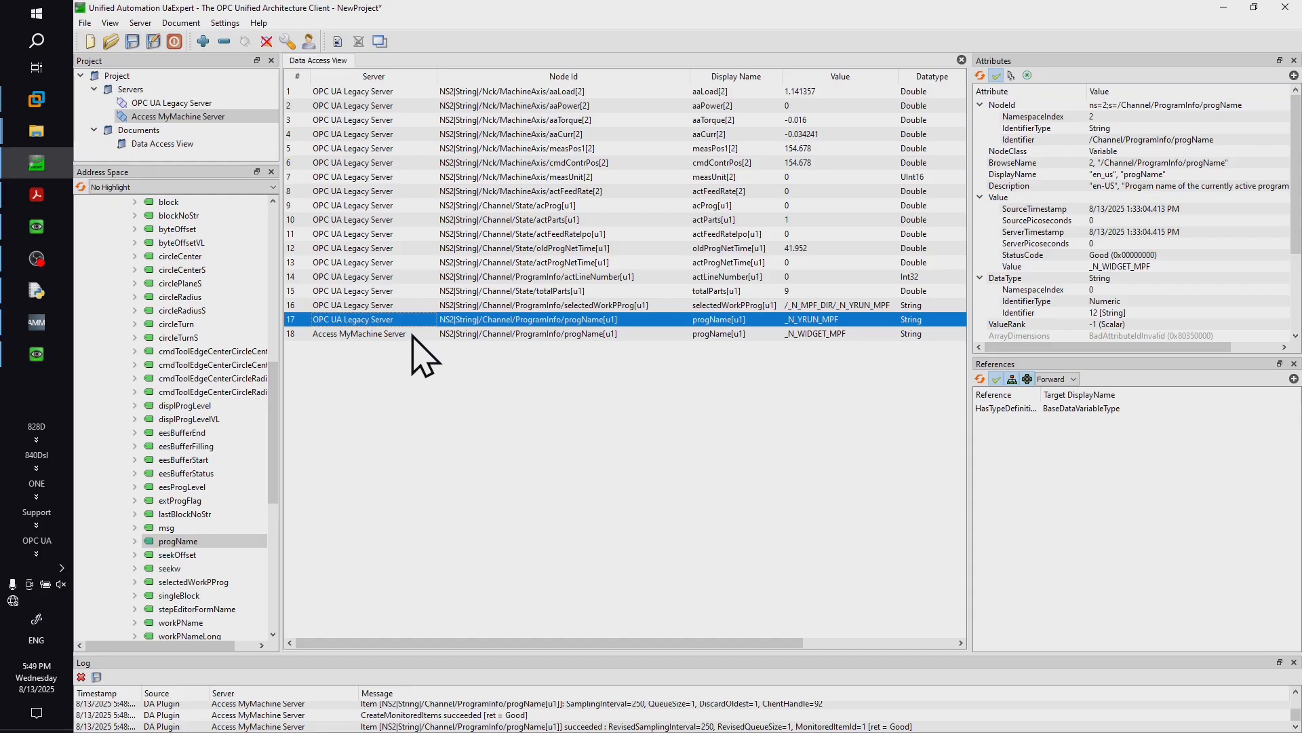
Minimize UaExpert, switch to the ReadProgramName.py script in IDLE and examine its server URL
left_click(1234, 13)
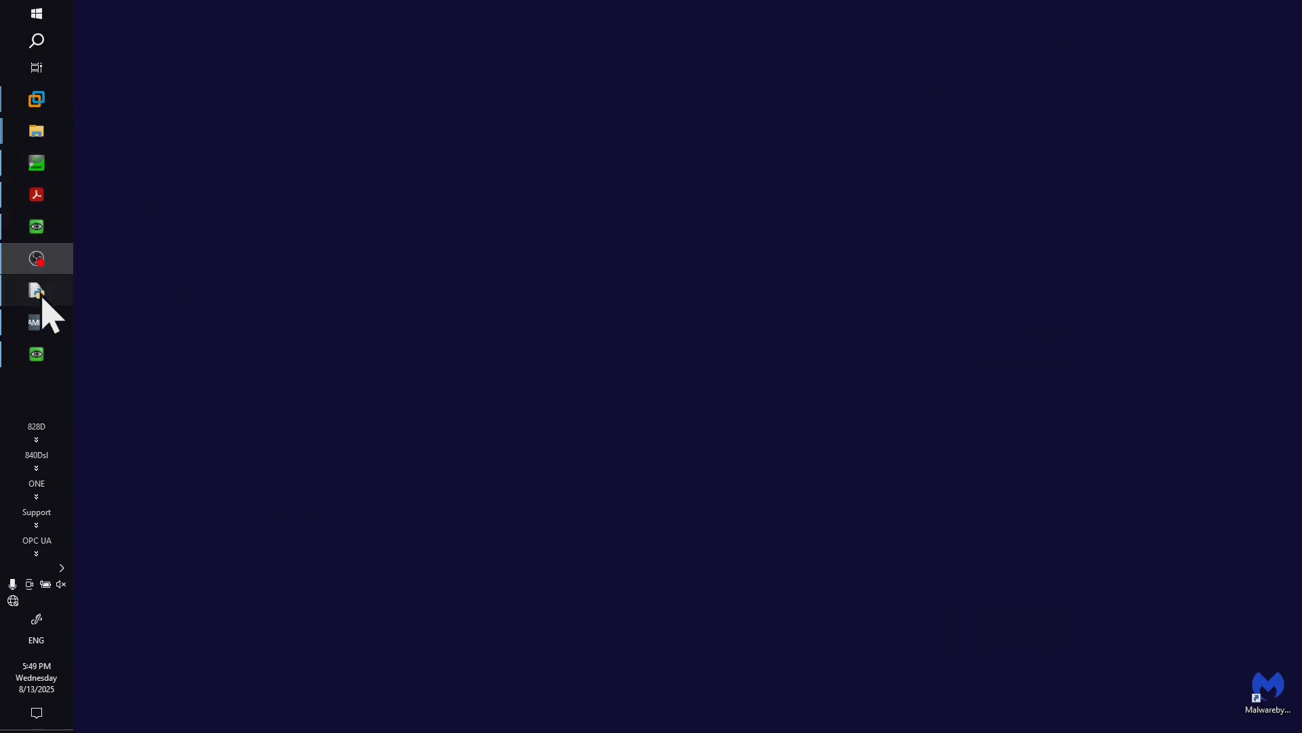
left_click(42, 297)
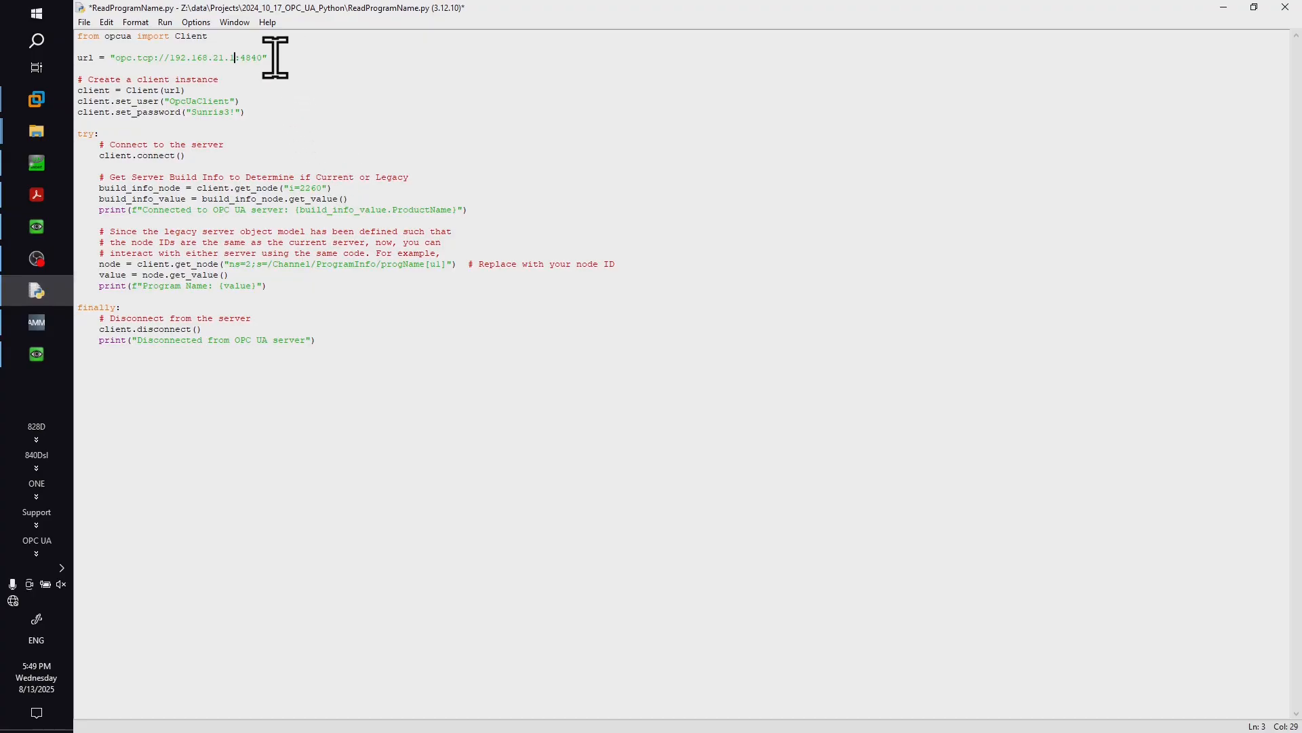
left_click_drag(275, 58, 115, 58)
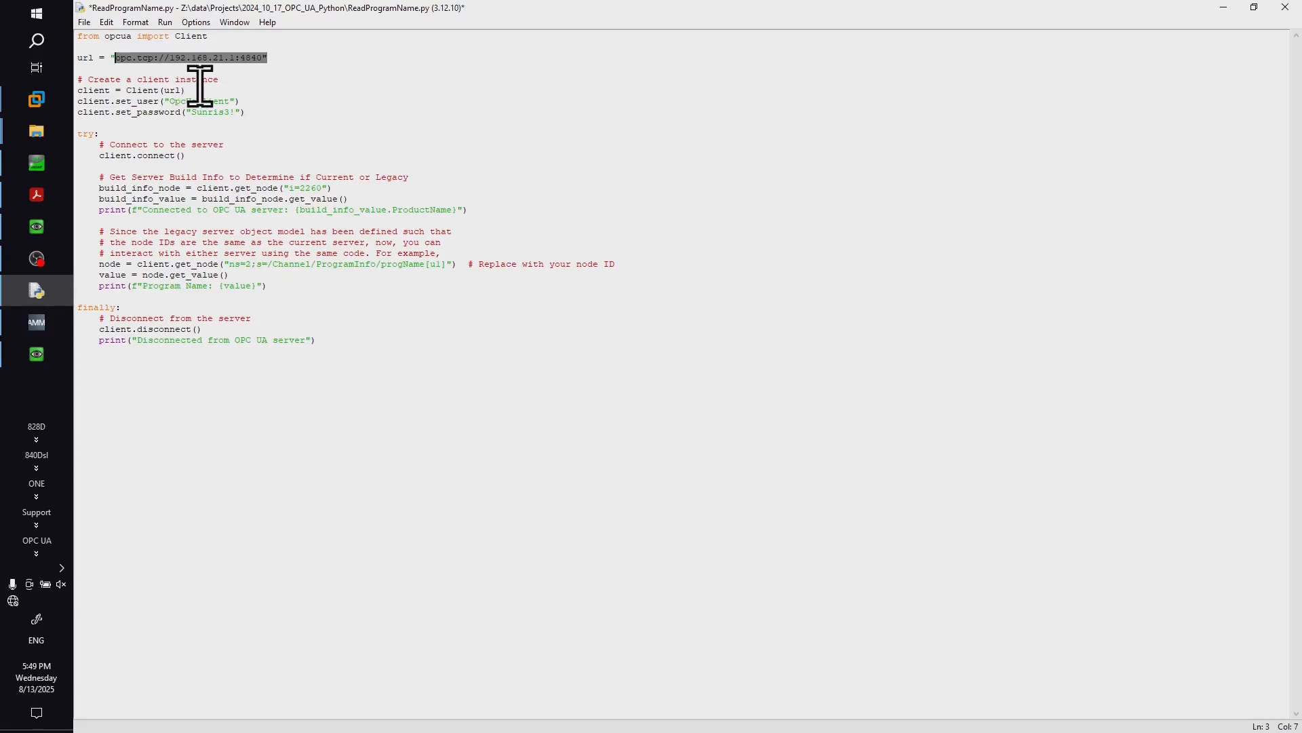
left_click(295, 69)
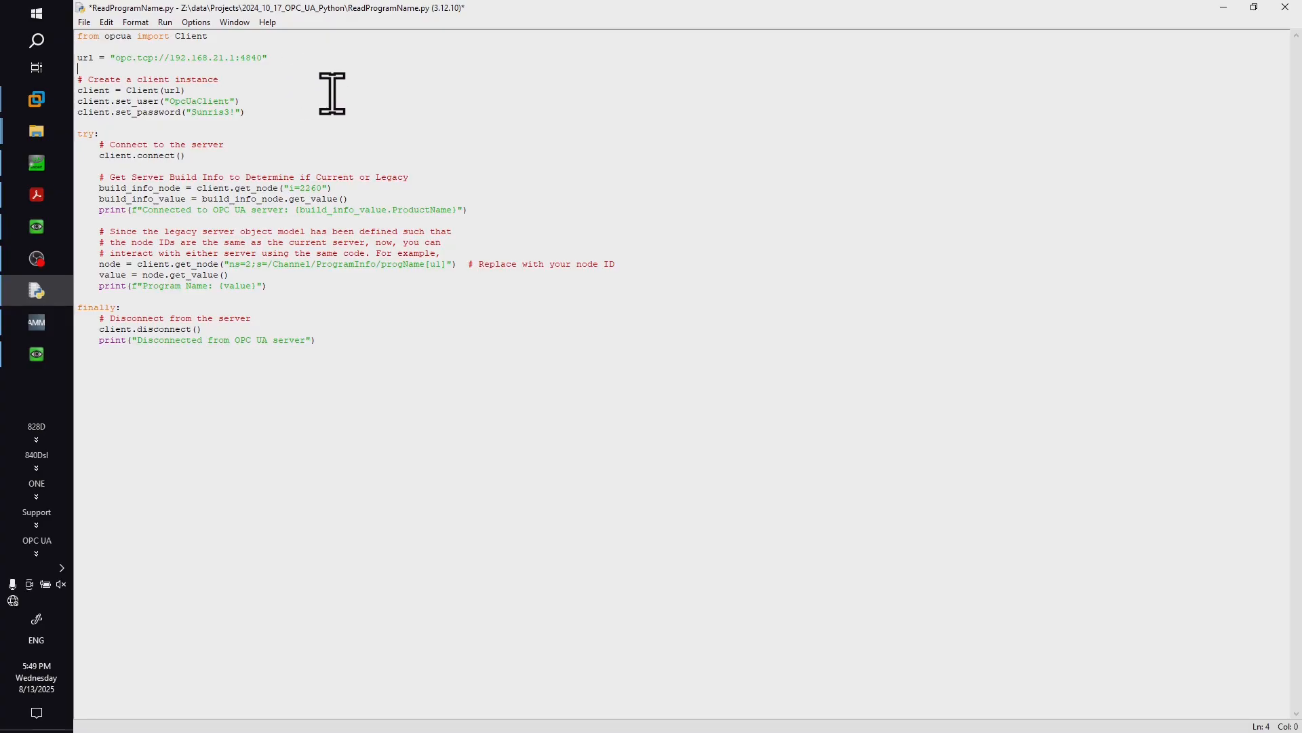
Save ReadProgramName.py and run it as a module against opc.tcp://192.168.21.1:4840
left_click(165, 23)
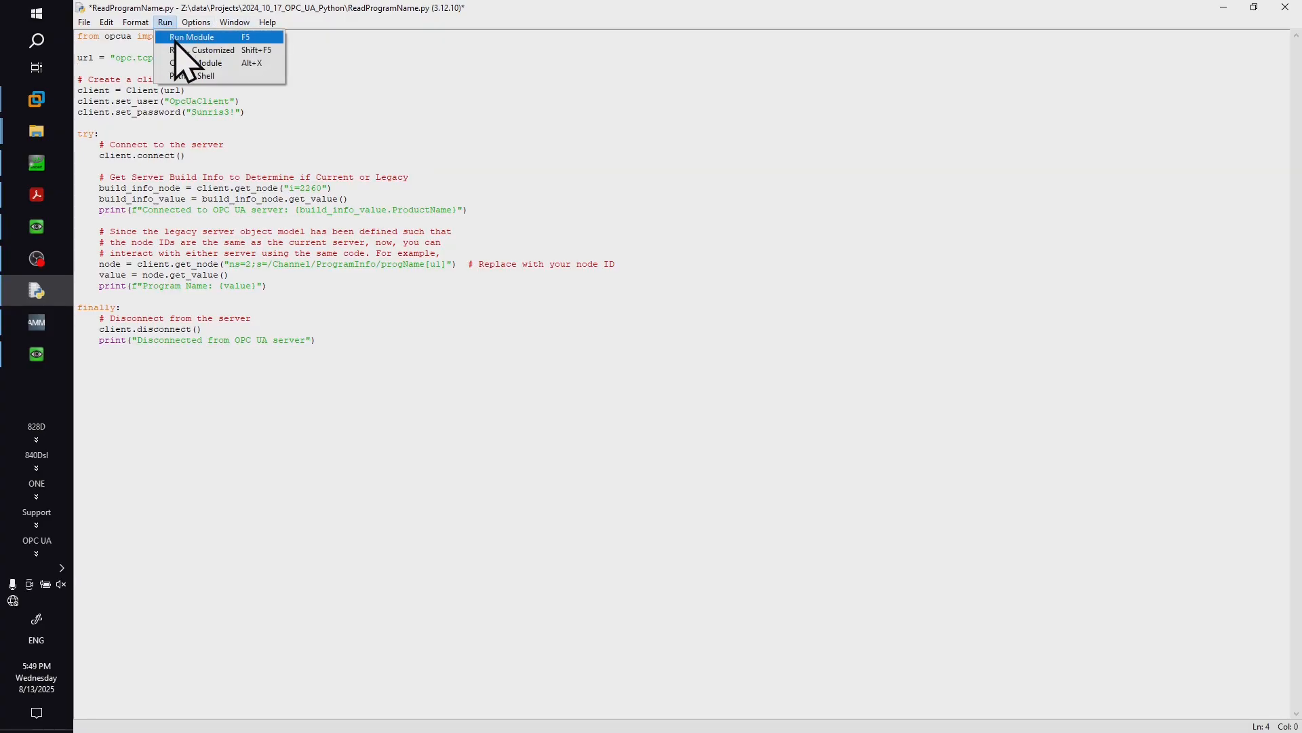
left_click(176, 39)
left_click(670, 427)
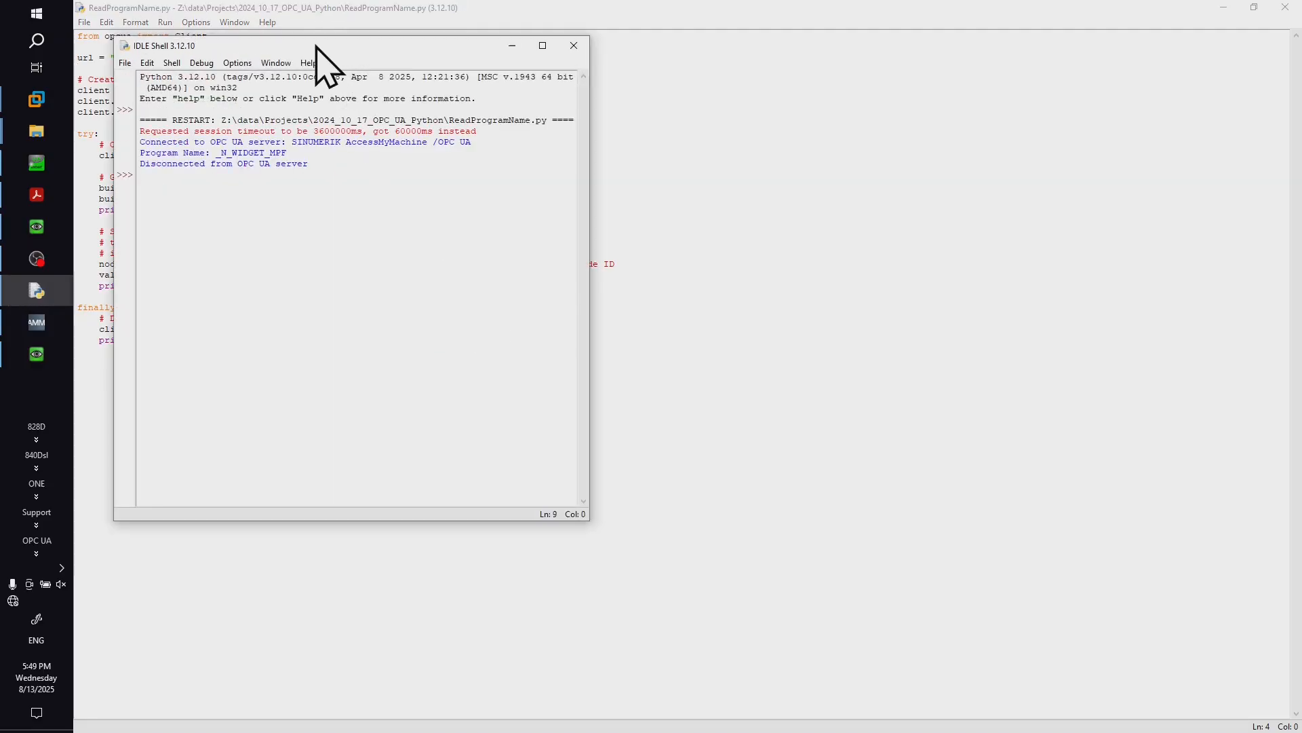
Move the shell window off the code, examine the connected server and program name in its output, and return to the script
left_click_drag(314, 47, 807, 86)
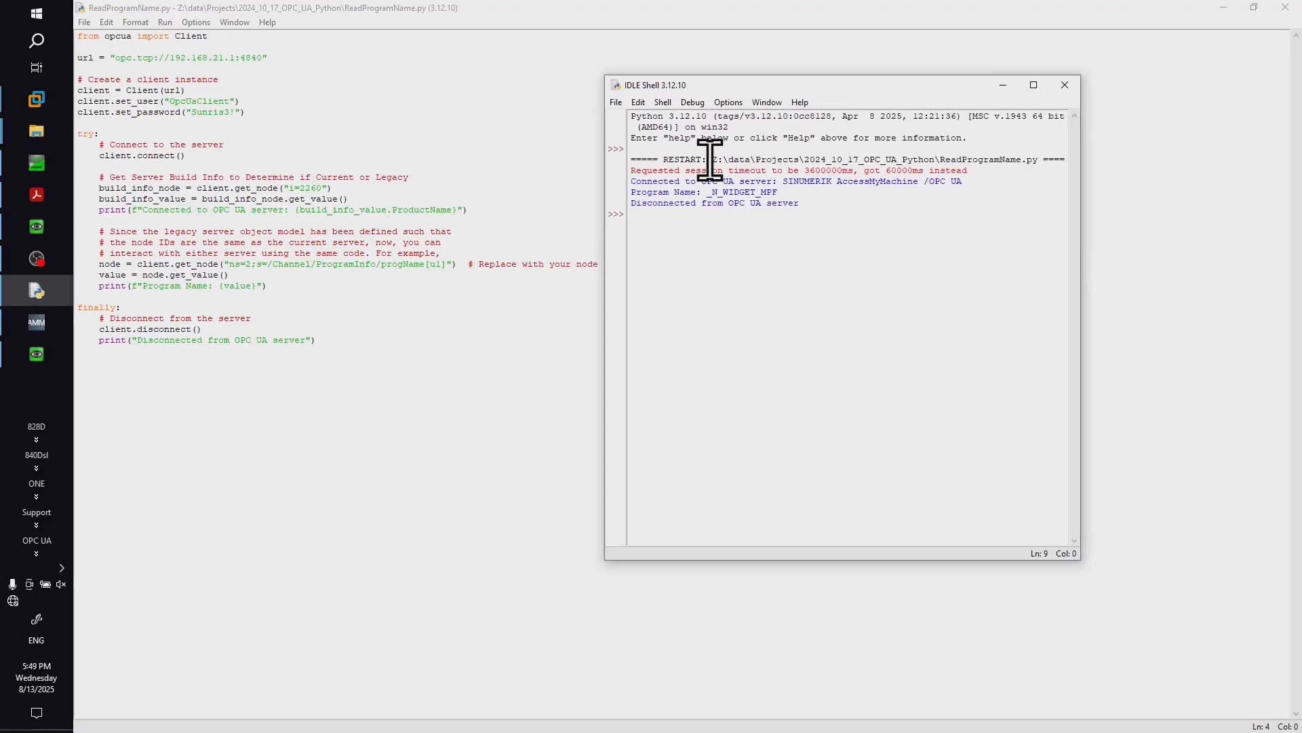
left_click_drag(629, 180, 995, 180)
left_click(805, 207)
left_click(185, 272)
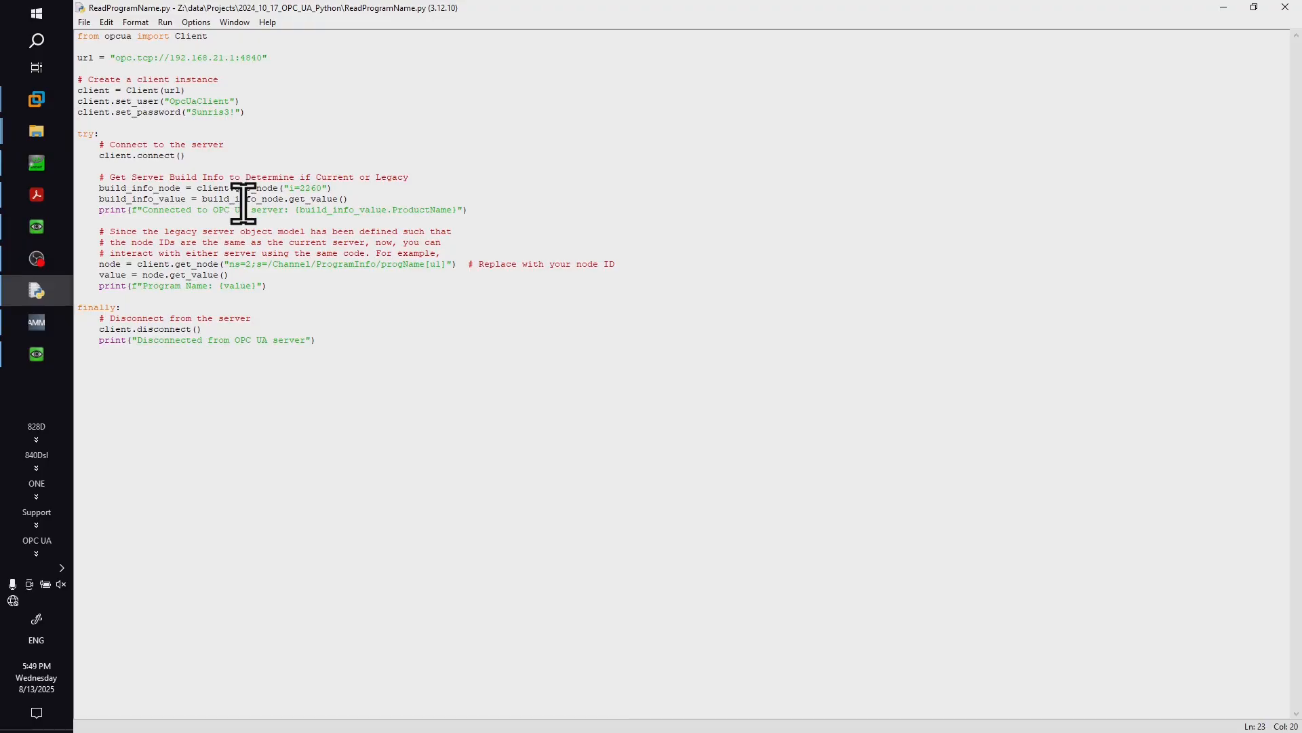
Change the script's server URL to opc.tcp://192.168.214.13:4840, then save and run the module
left_click(214, 59)
type("4")
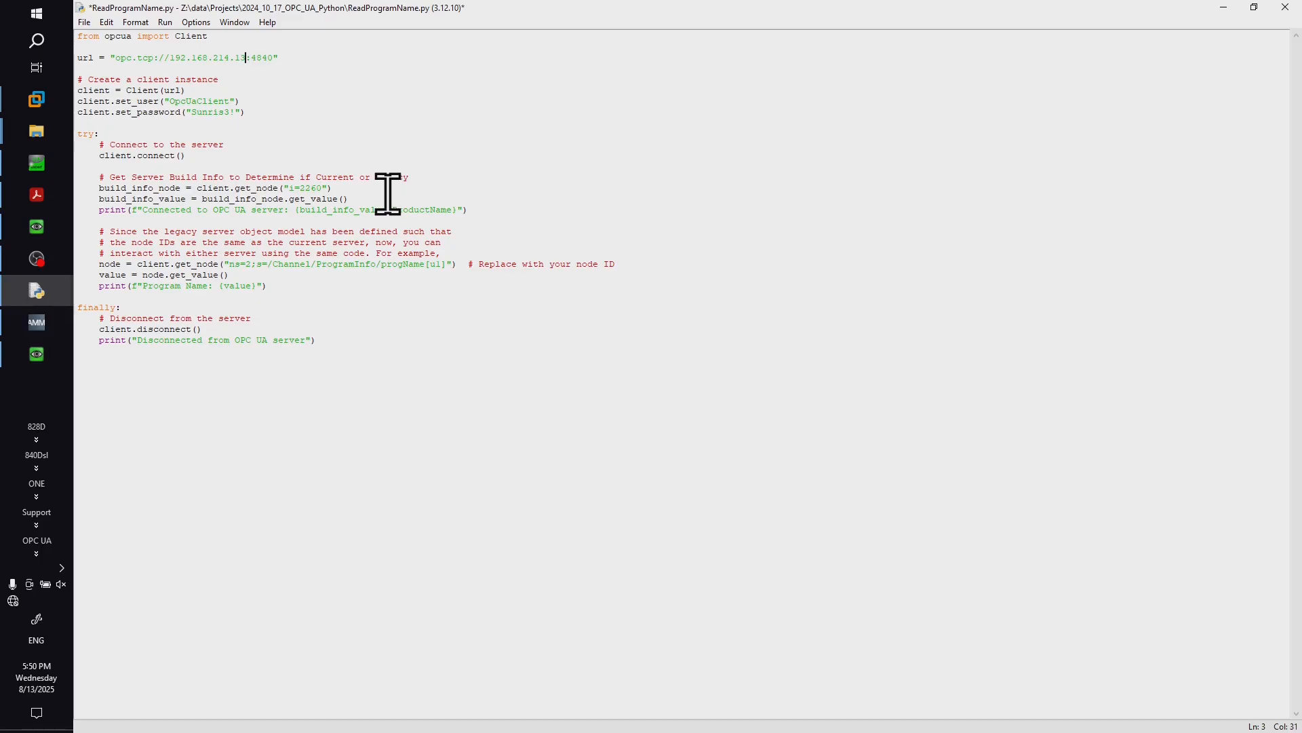
left_click(165, 23)
left_click(178, 38)
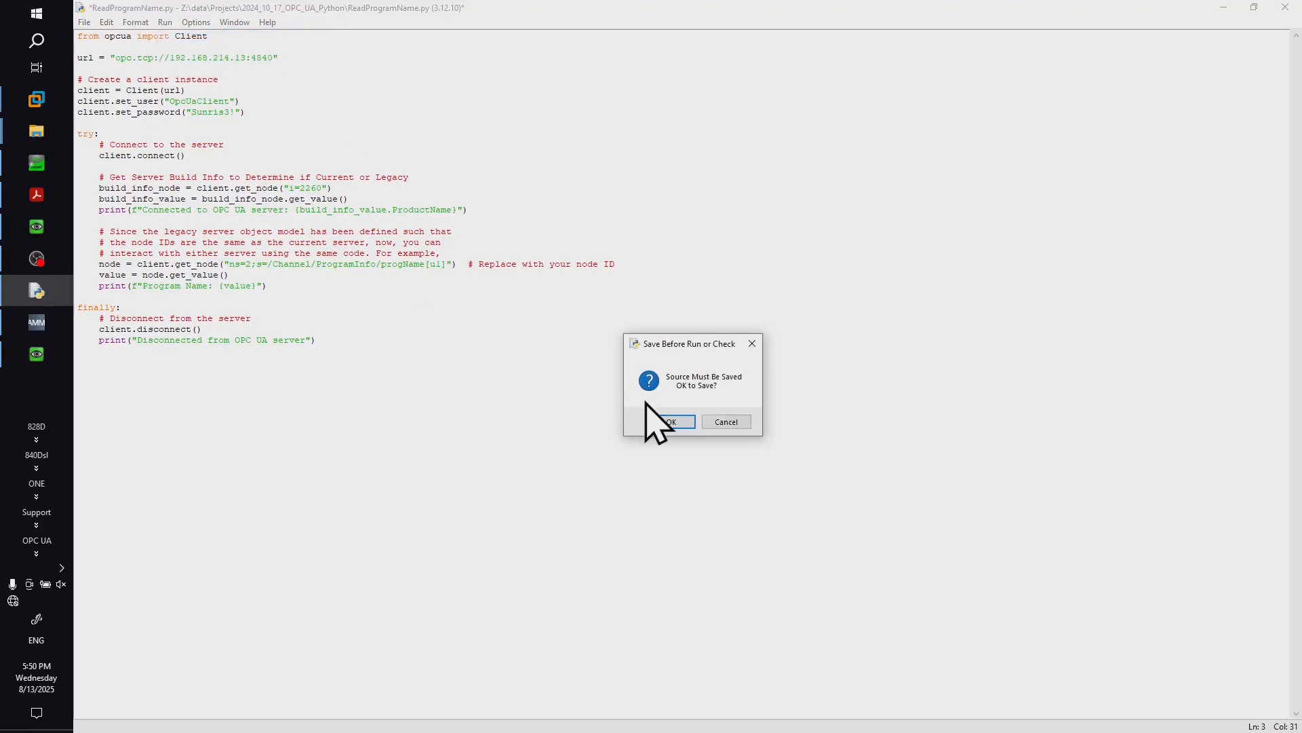
left_click(672, 422)
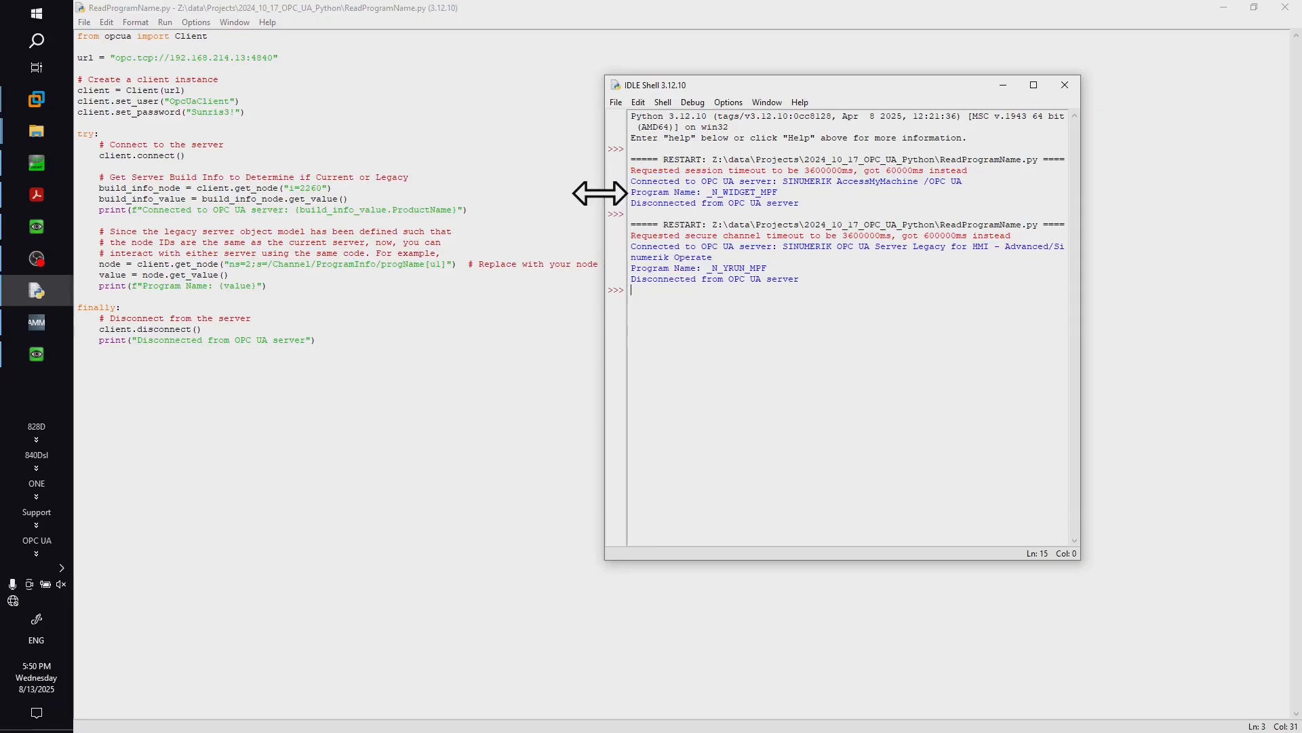
Widen the shell window and compare the server names and program names from both script runs
left_click_drag(596, 192, 488, 189)
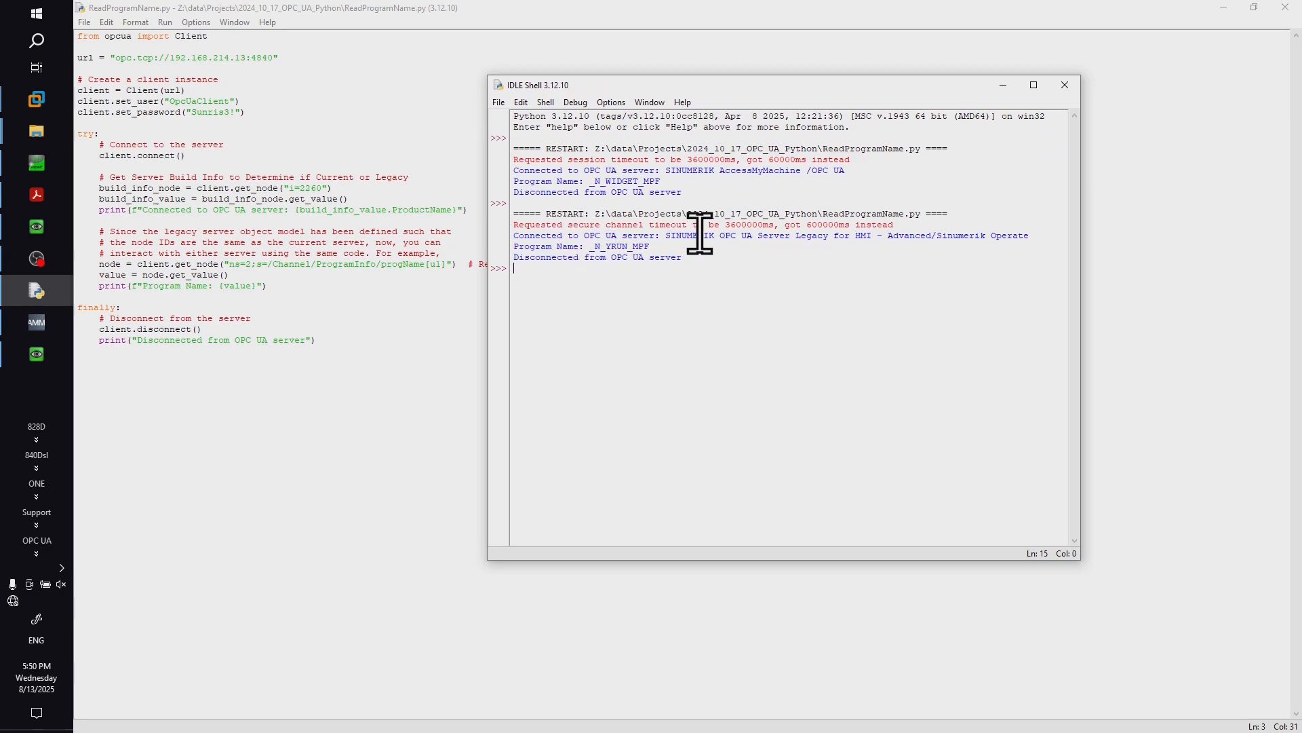
left_click_drag(699, 235, 1031, 232)
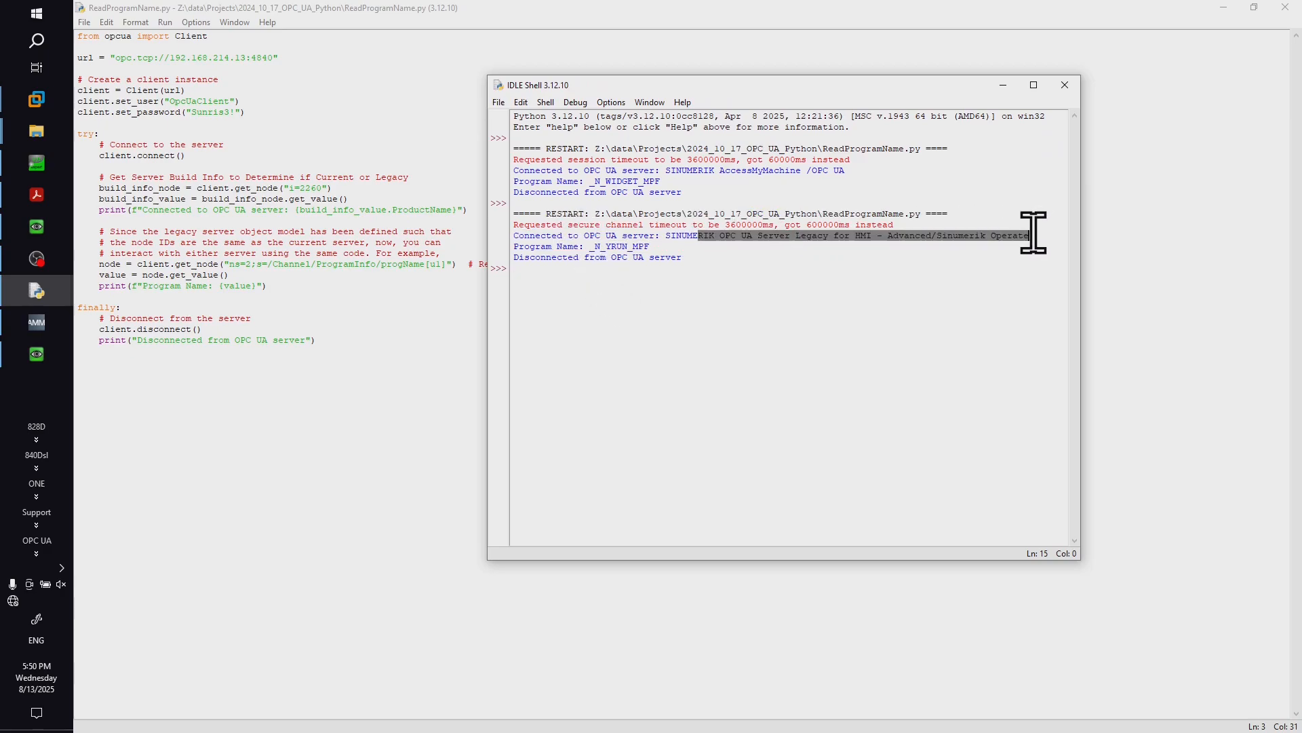
left_click(758, 170)
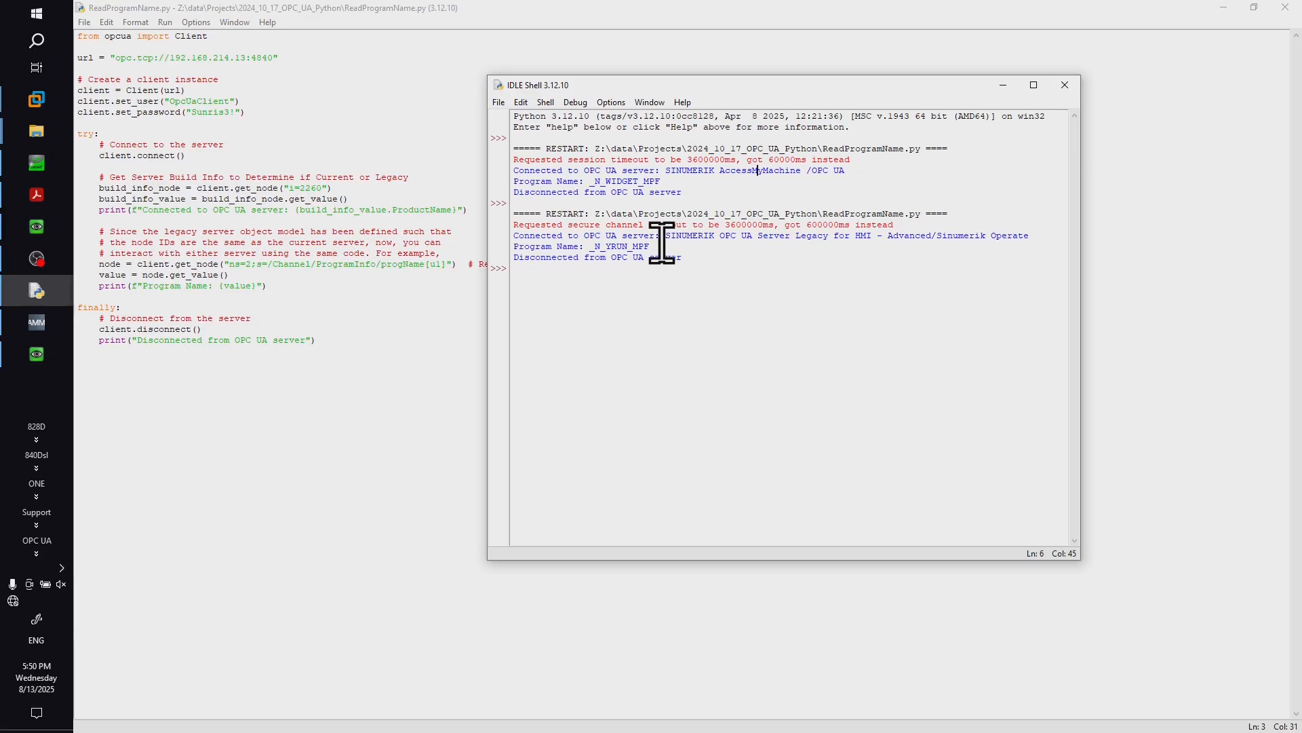